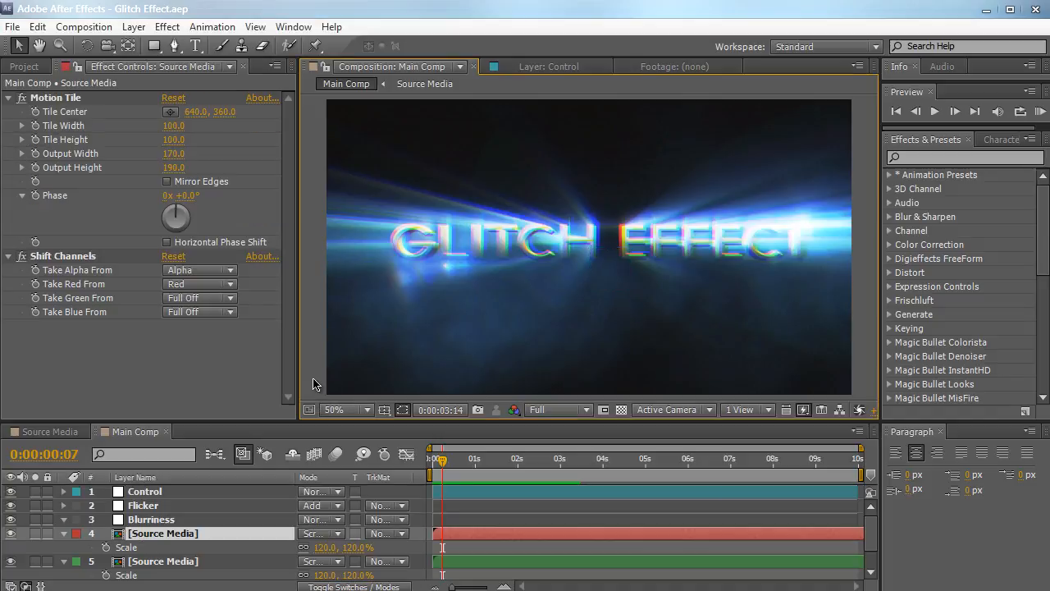
Preview the finished glitch animation in Main Comp and move the current time to 0:00:01:13.
key(KP_0)
click(313, 379)
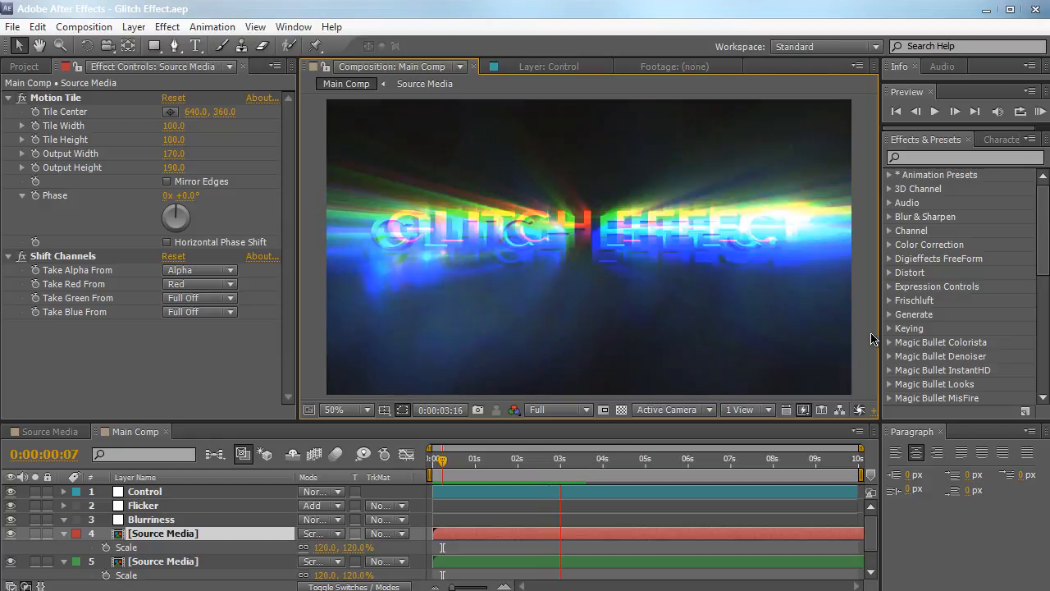
key(space)
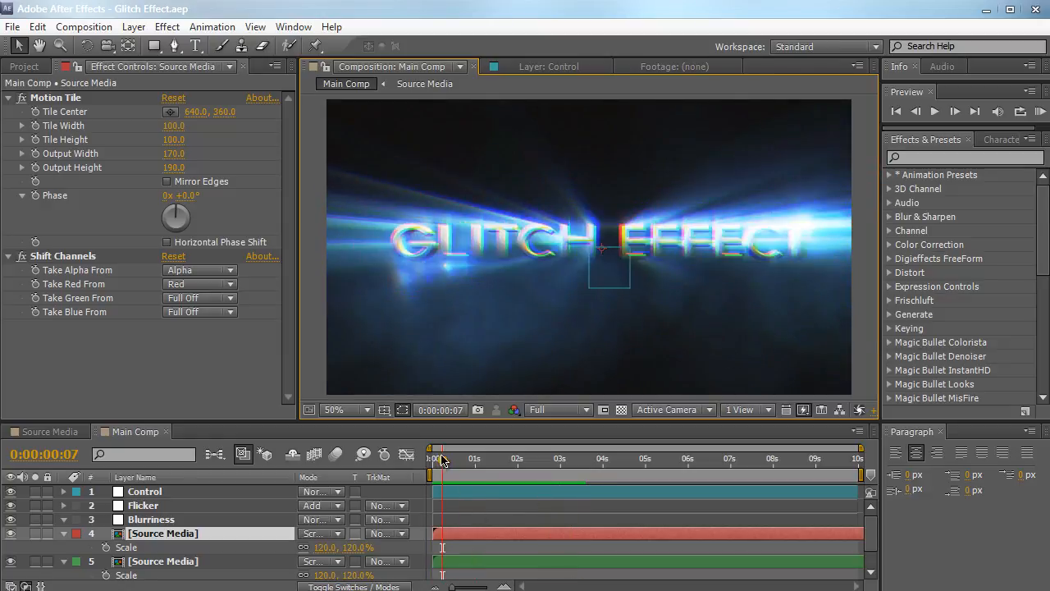
drag(442, 460, 493, 459)
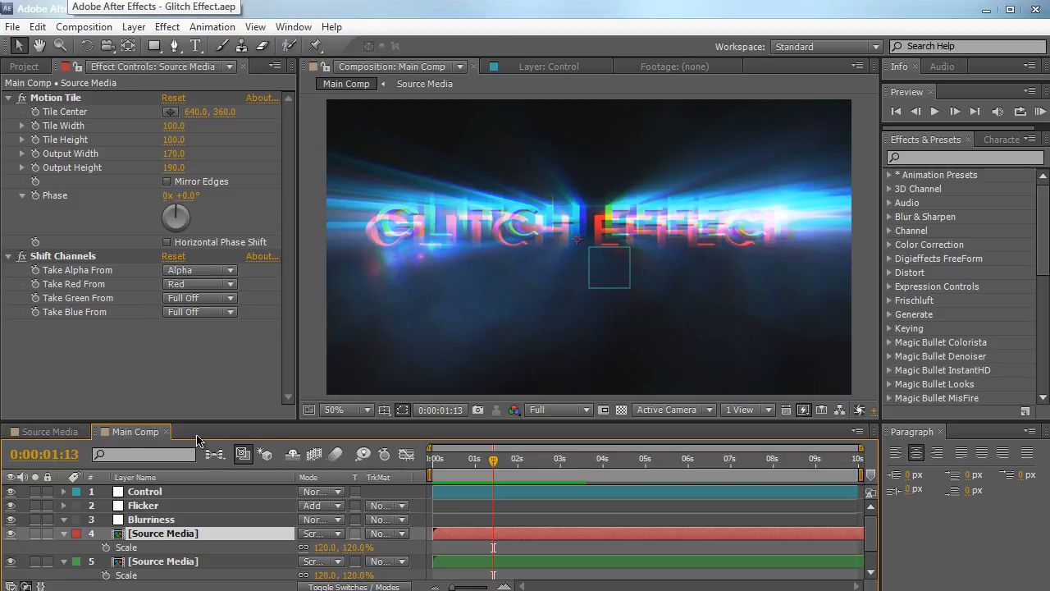
Create a 1280 x 720, 30 fps, 10-second composition named Source Media Comp.
click(107, 29)
click(123, 44)
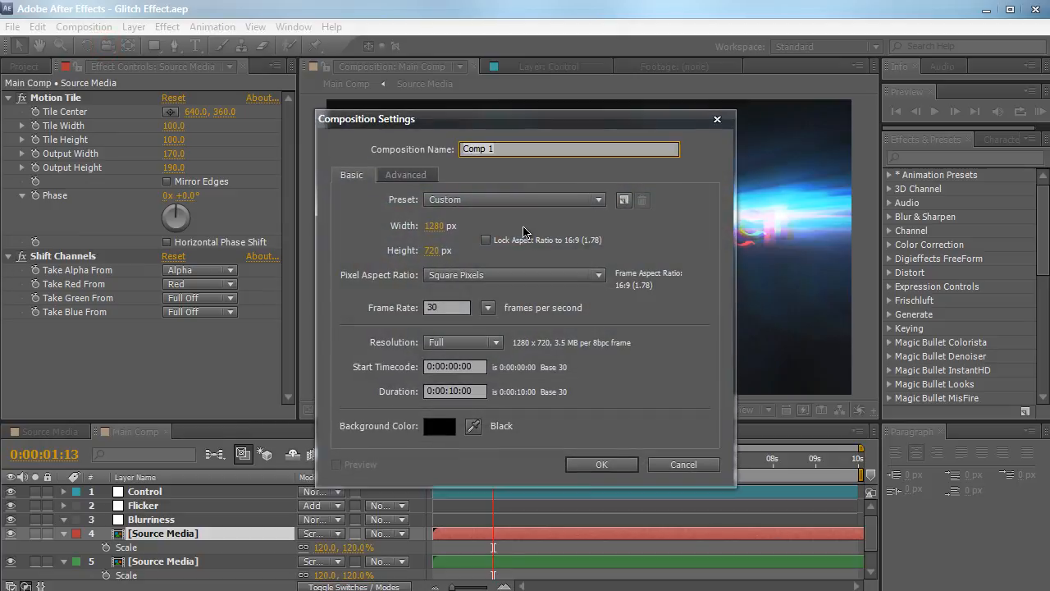
text(Source Media)
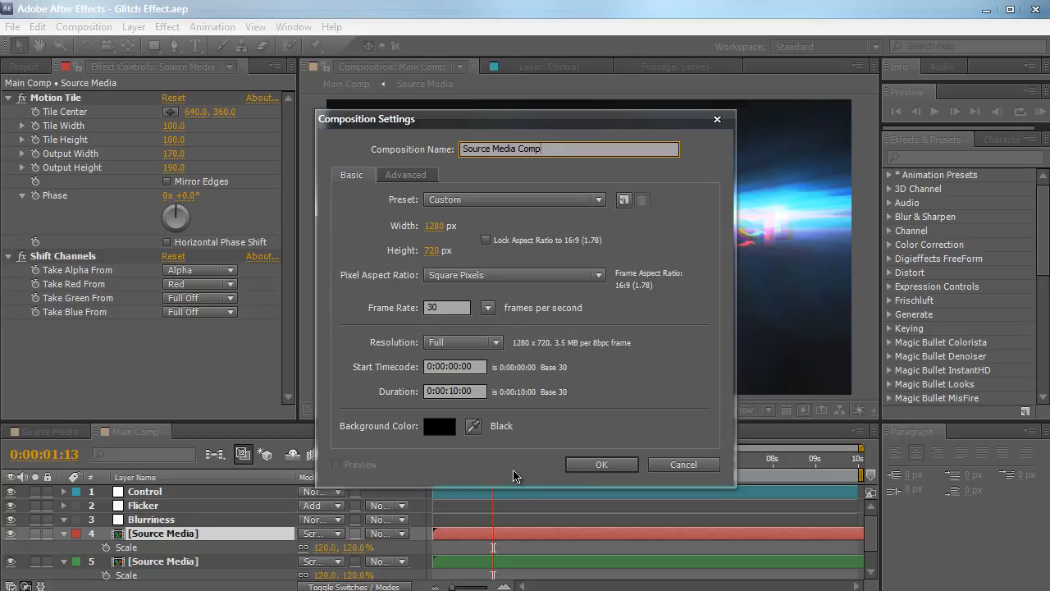
click(579, 464)
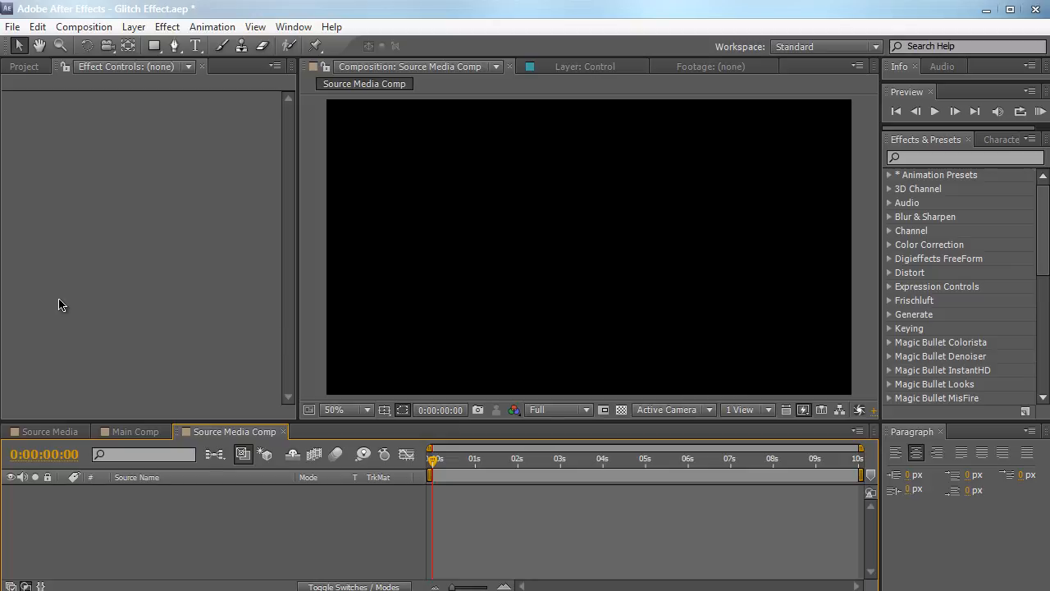
Add Glitch Effect.psd from the Media Assets folder to Source Media Comp as a layer.
click(24, 65)
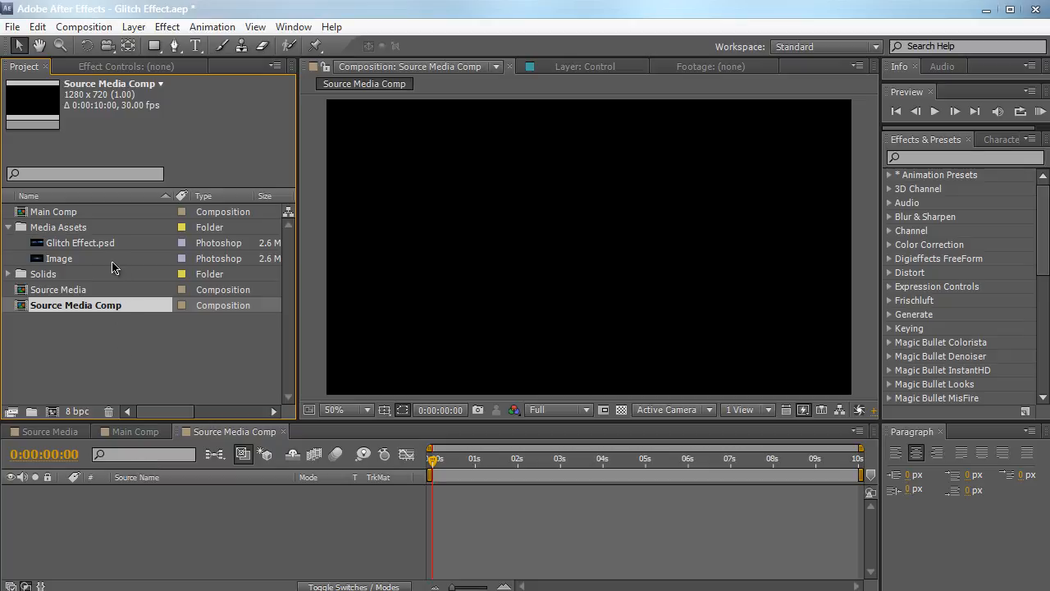
click(90, 246)
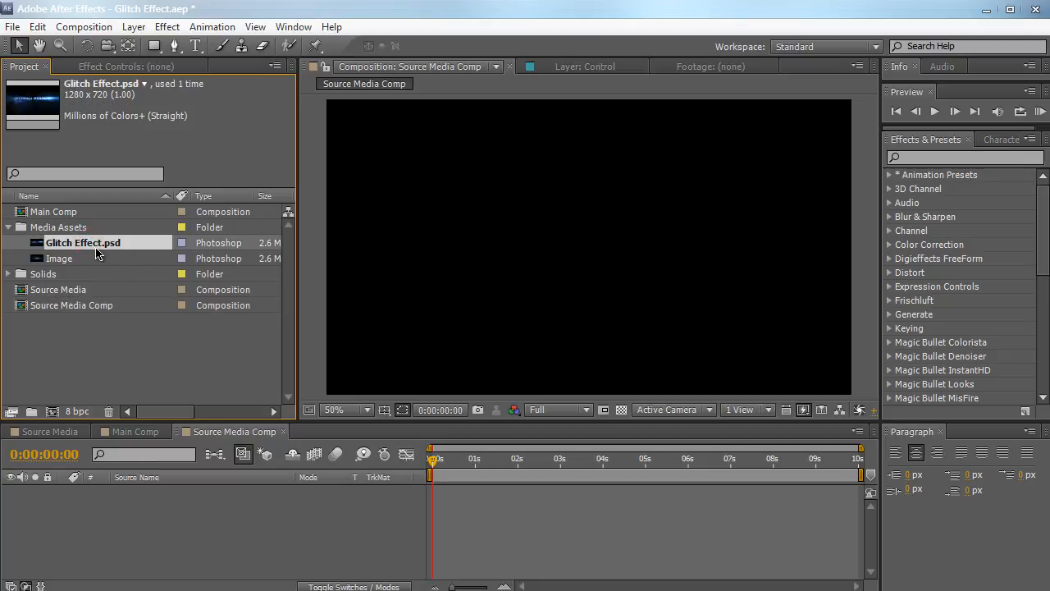
drag(95, 244, 136, 532)
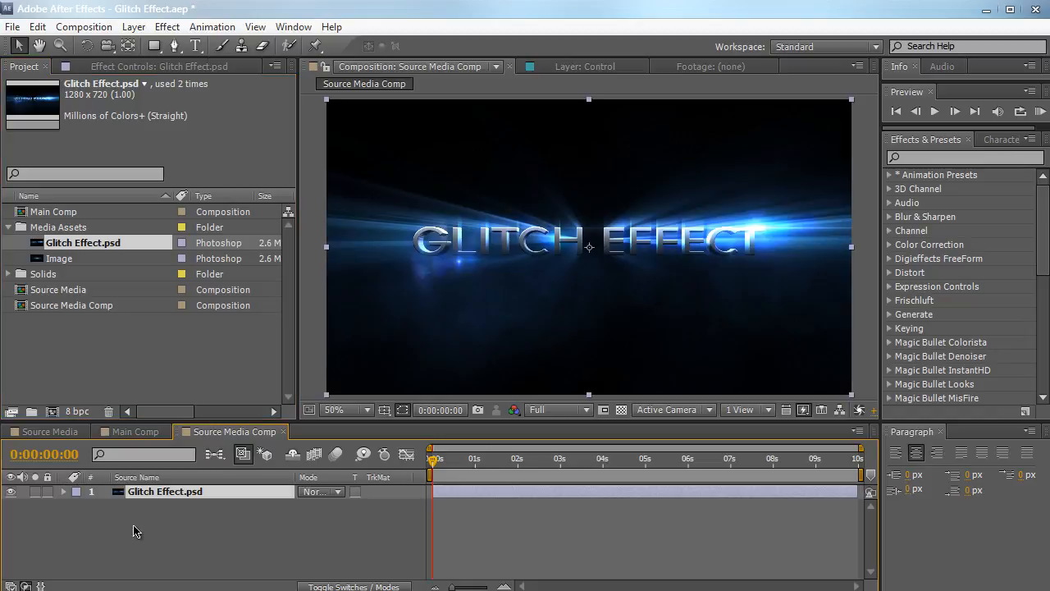
drag(432, 458, 408, 476)
click(249, 534)
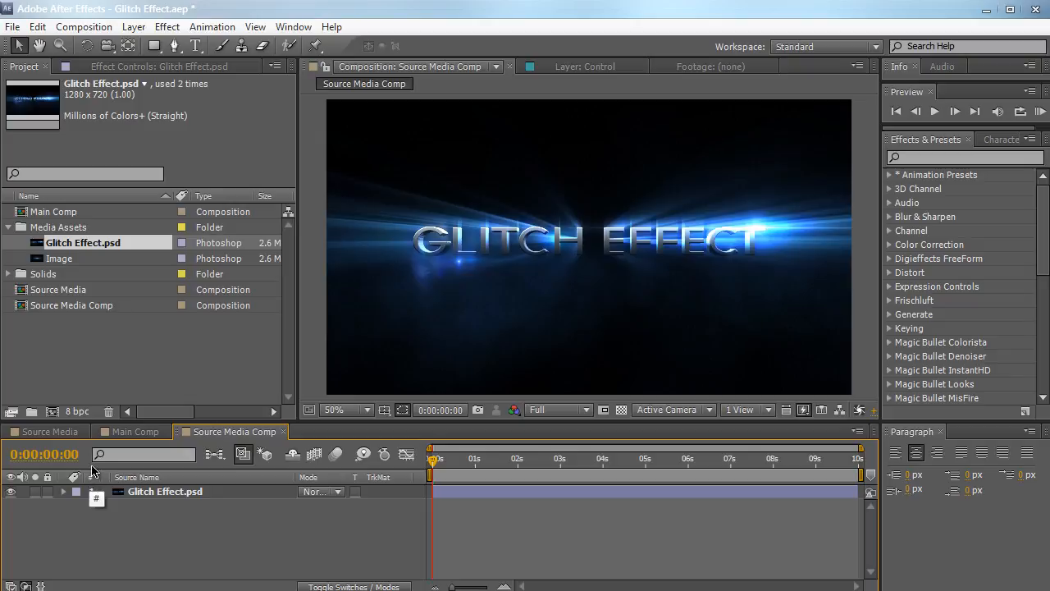
Create a 1280 x 720, 10-second composition named Glitch Effect and place Source Media Comp in it.
click(84, 26)
click(103, 47)
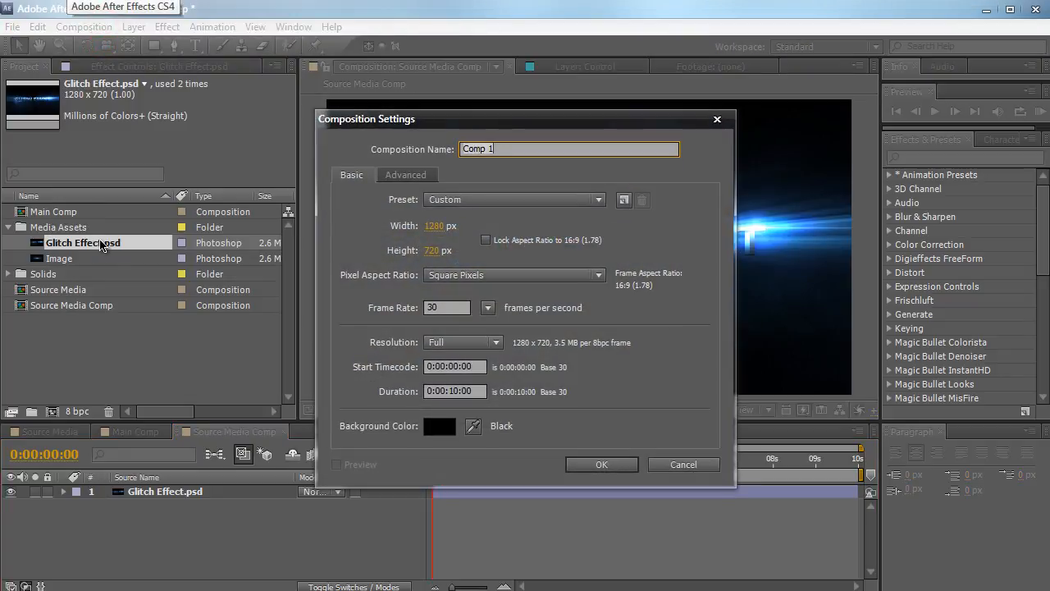
text(Glitch Effect)
key(Return)
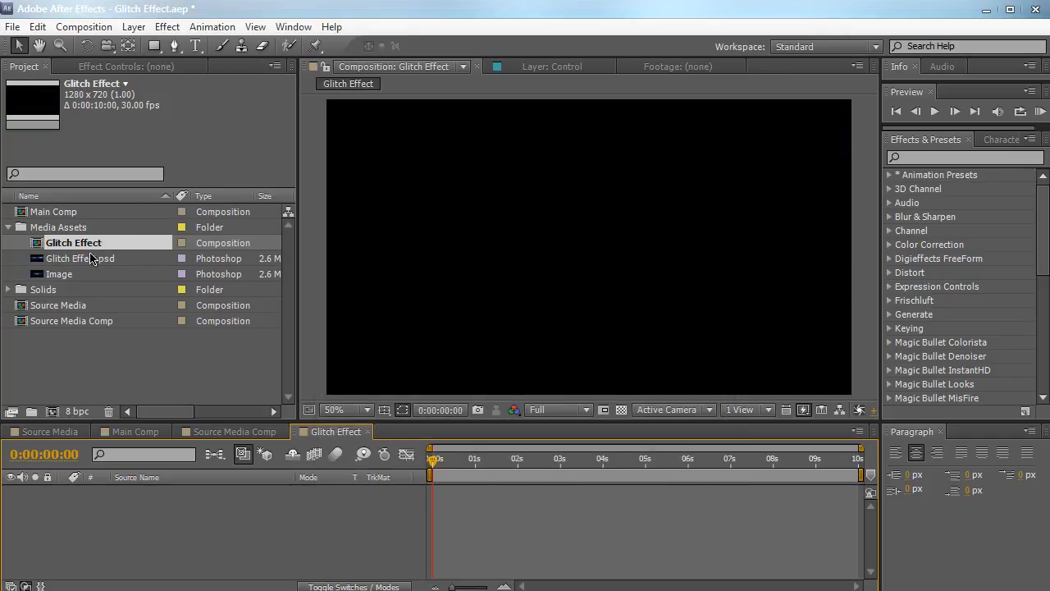
drag(91, 321, 99, 493)
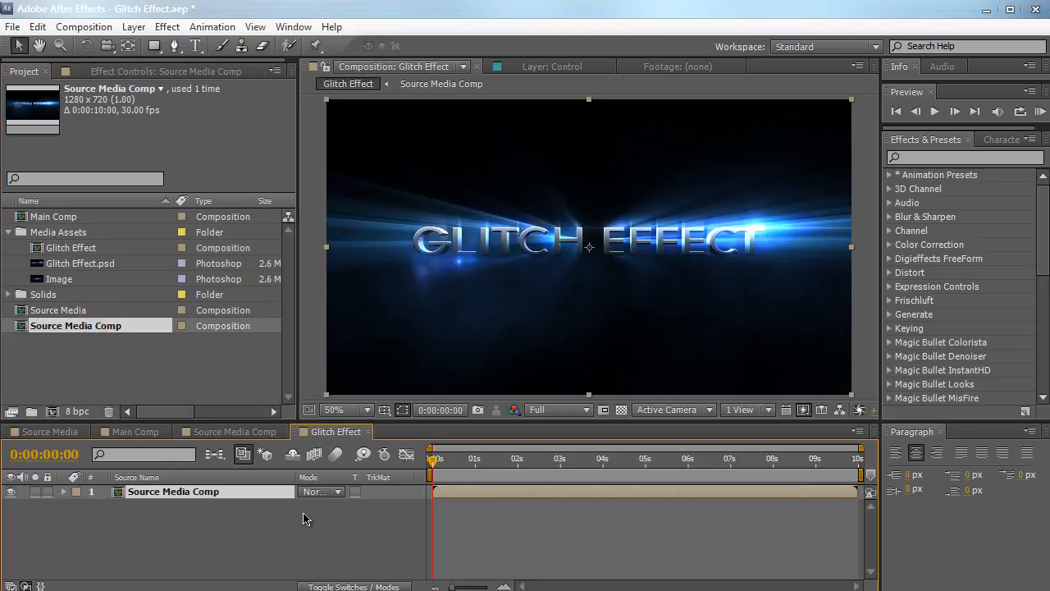
drag(466, 469, 426, 460)
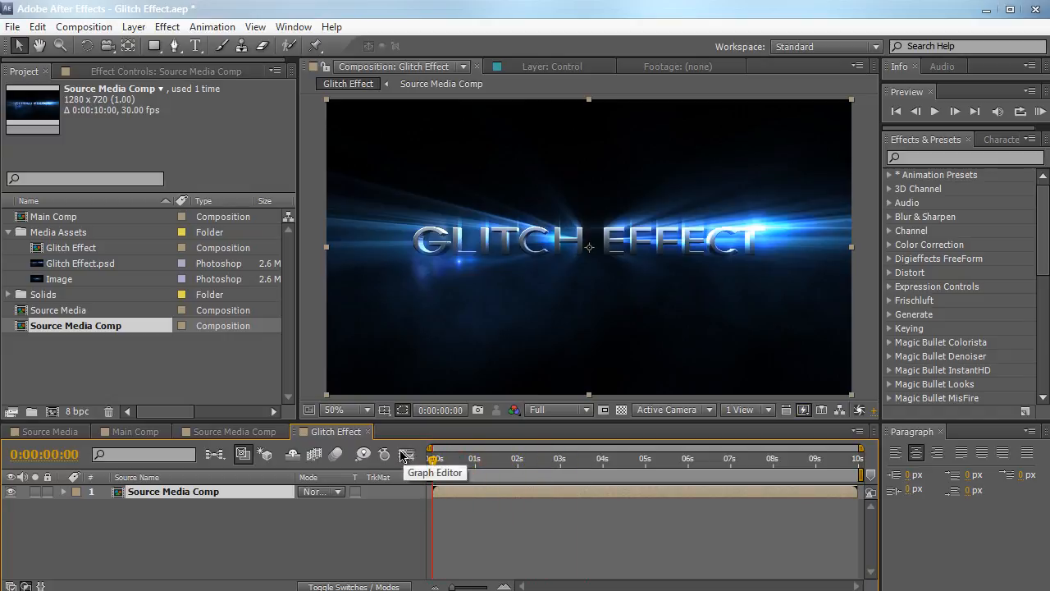
Review the finished glitch frame in Main Comp and return to the Glitch Effect composition.
click(129, 435)
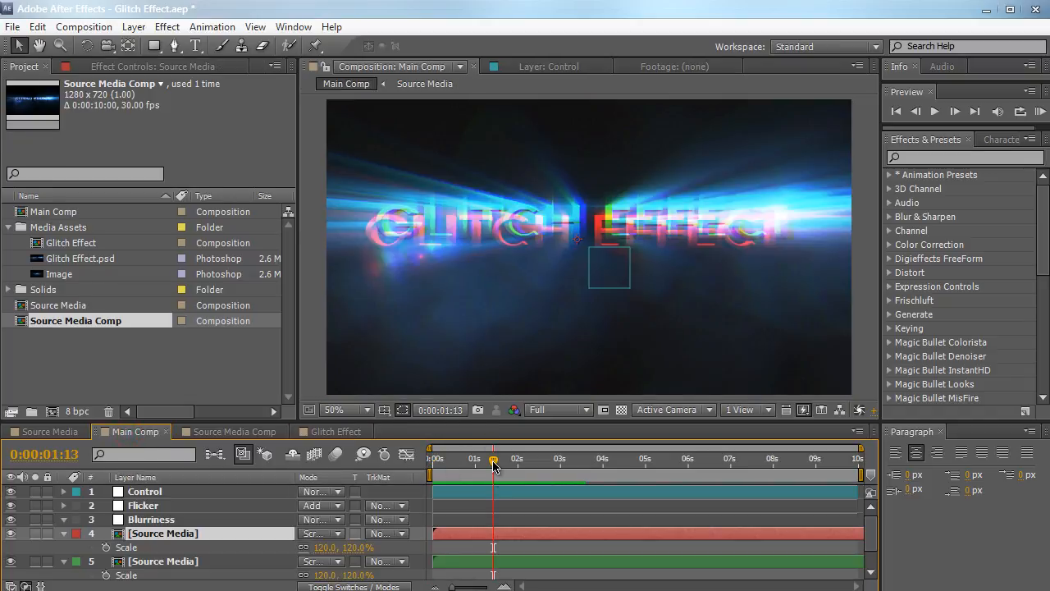
mouse_move(493, 462)
mouse_down()
mouse_move(448, 465)
mouse_move(538, 456)
mouse_move(493, 459)
mouse_up()
click(338, 431)
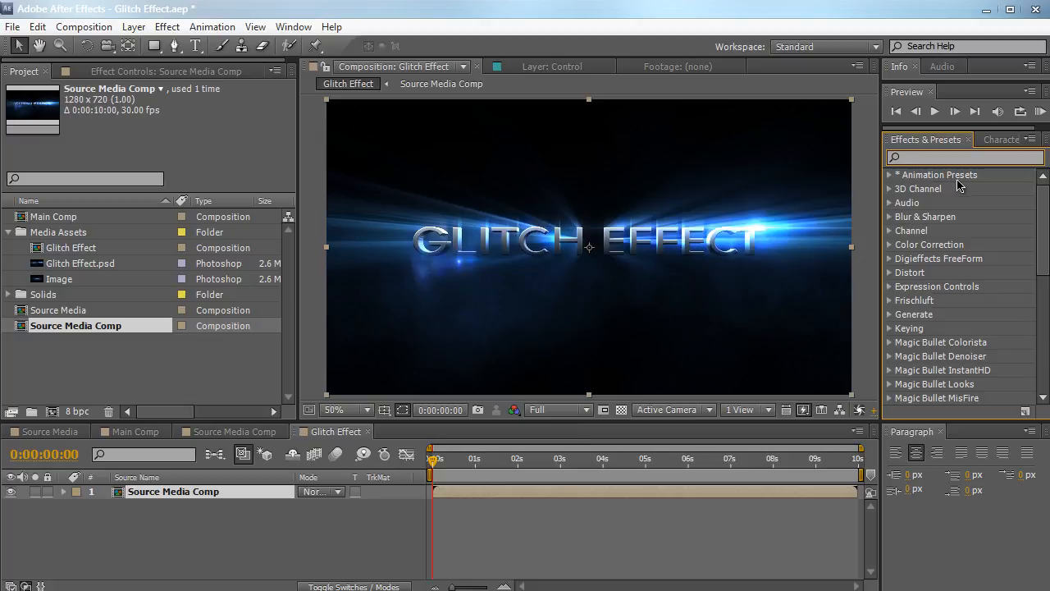
Apply Shift Channels to the Source Media Comp layer and set its red, green and blue sources to Full Off.
text(shift)
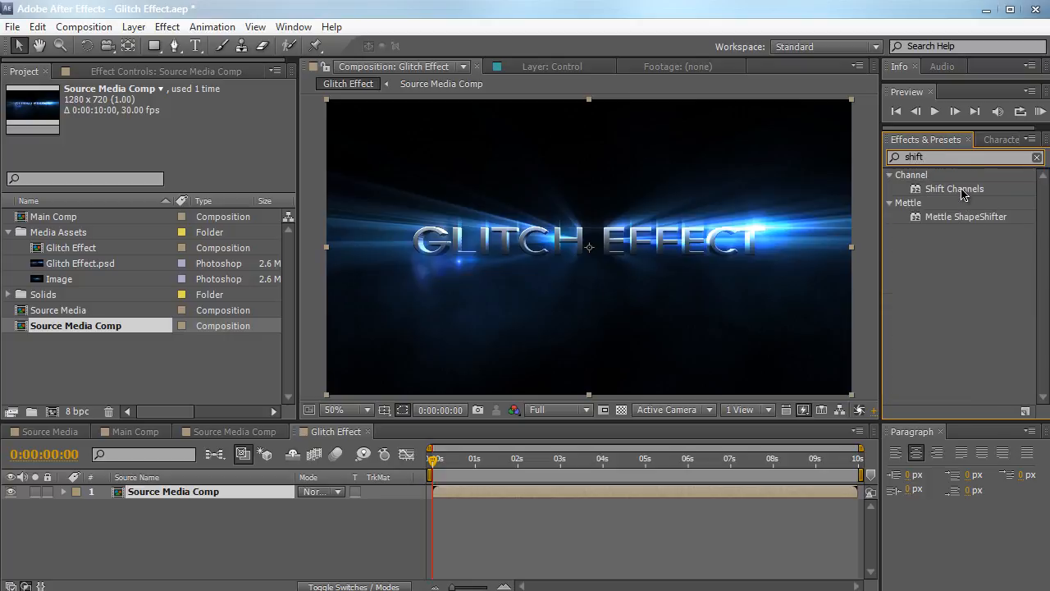
drag(962, 192, 136, 494)
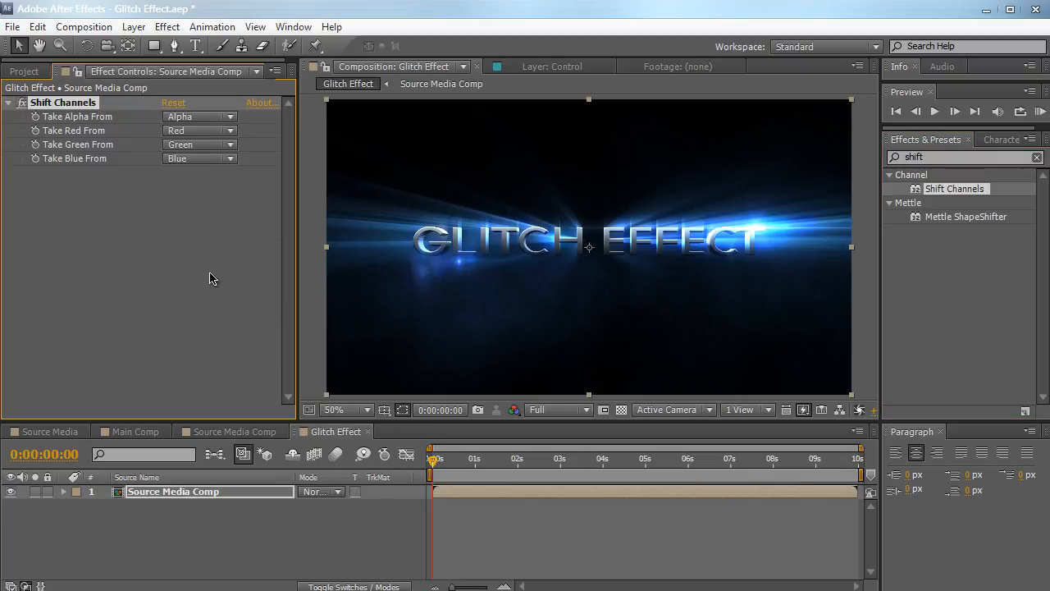
click(215, 132)
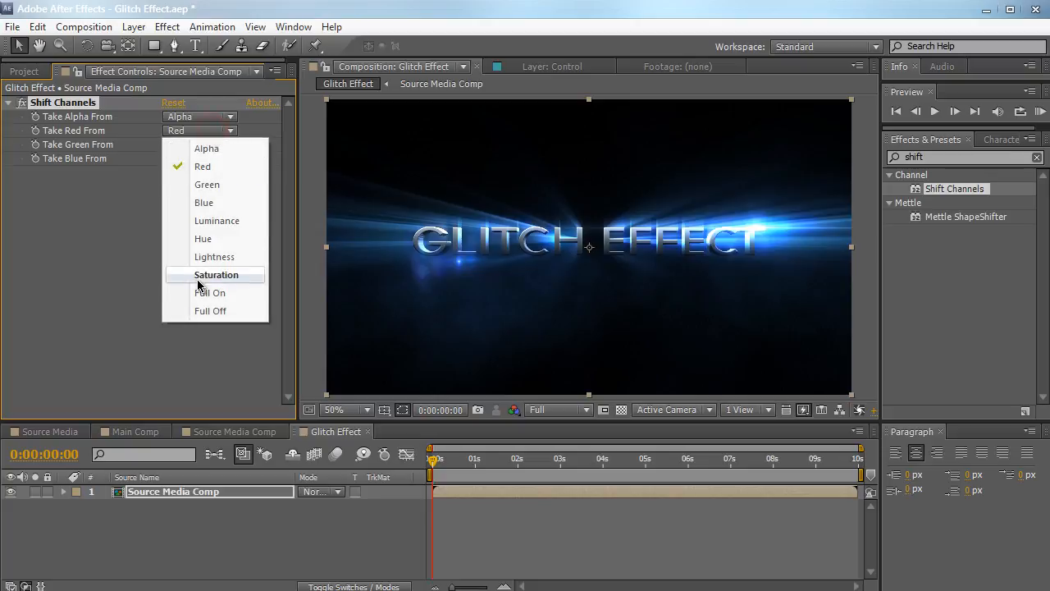
click(198, 308)
click(200, 144)
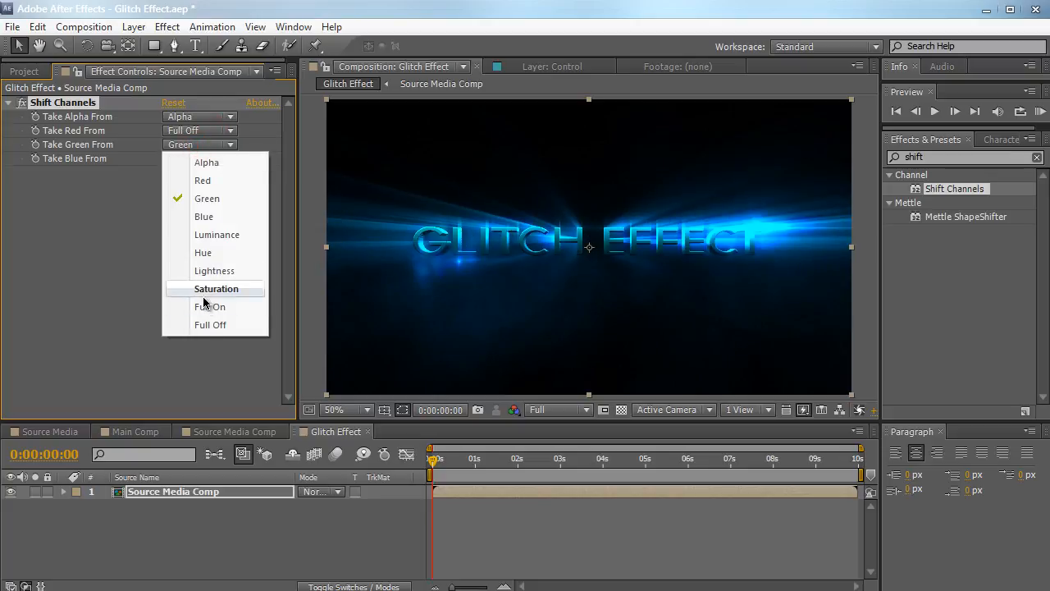
click(205, 327)
click(223, 158)
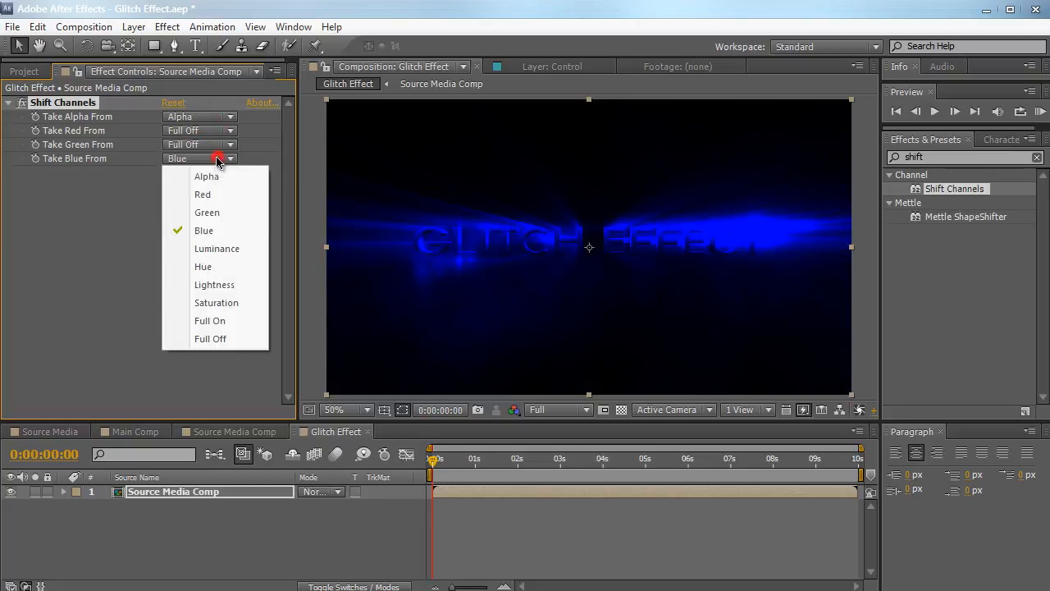
click(211, 338)
click(215, 520)
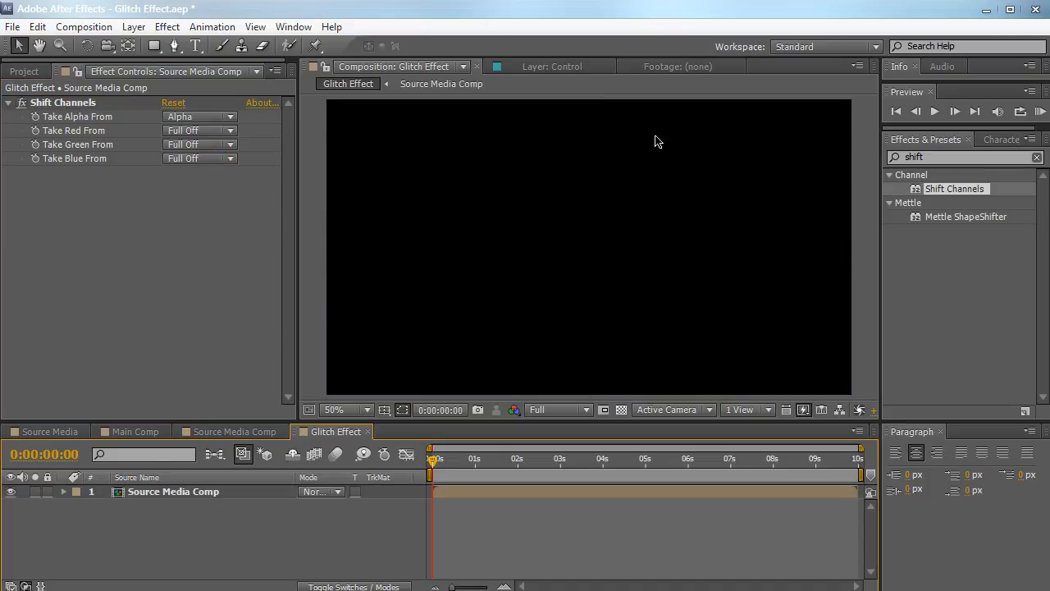
Duplicate the Source Media Comp layer twice in the Glitch Effect composition.
drag(190, 530, 187, 488)
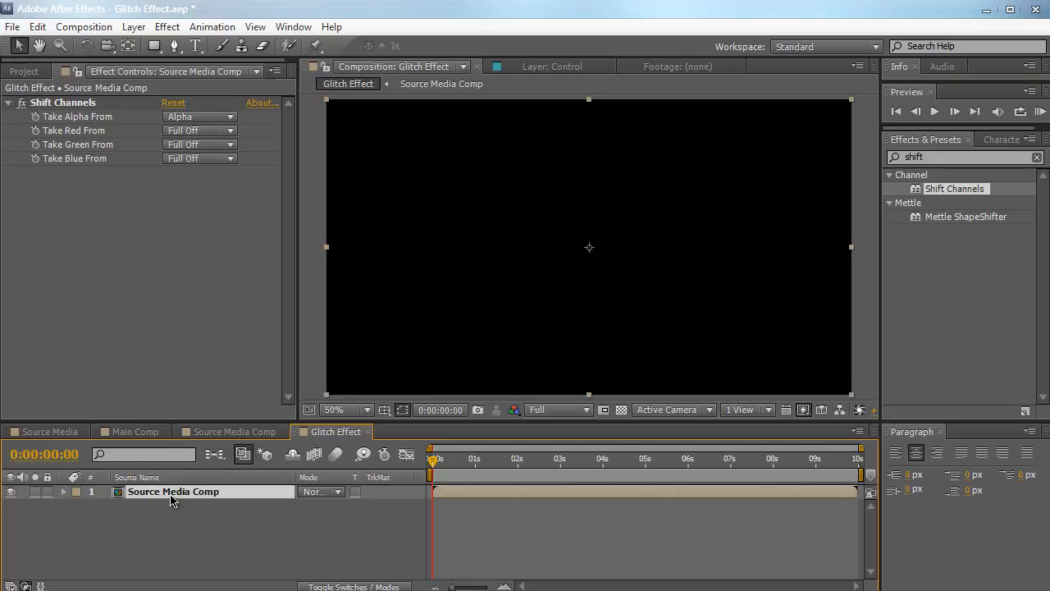
key(ctrl+d)
key(ctrl+d)
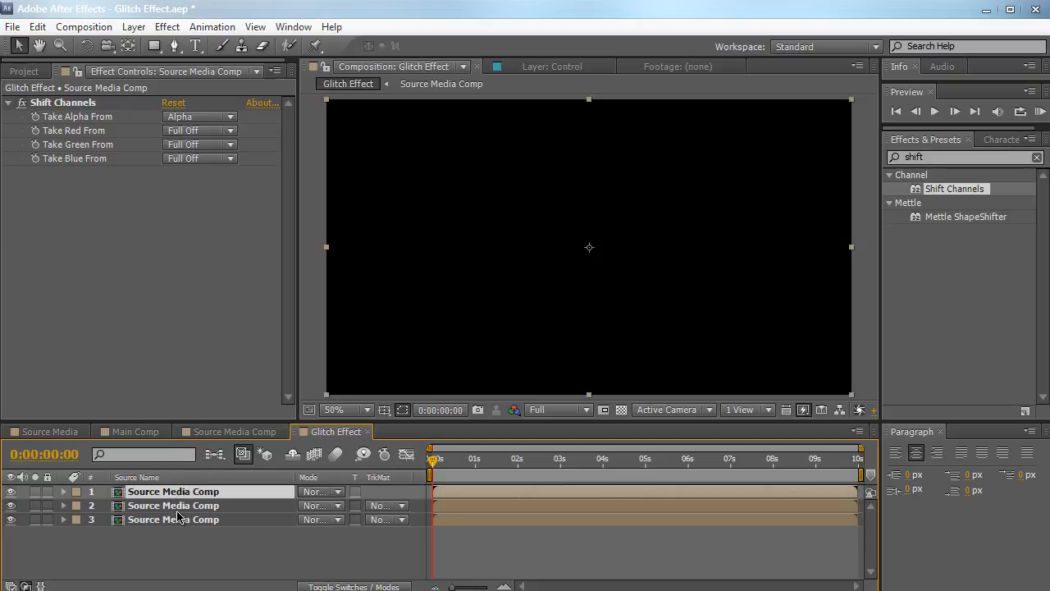
click(179, 543)
click(175, 519)
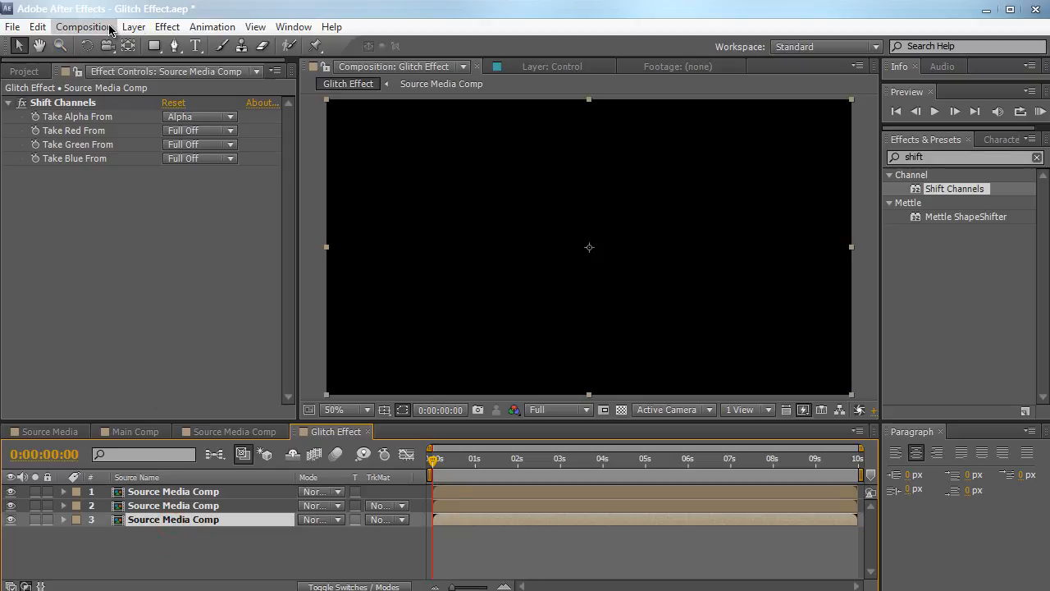
click(38, 27)
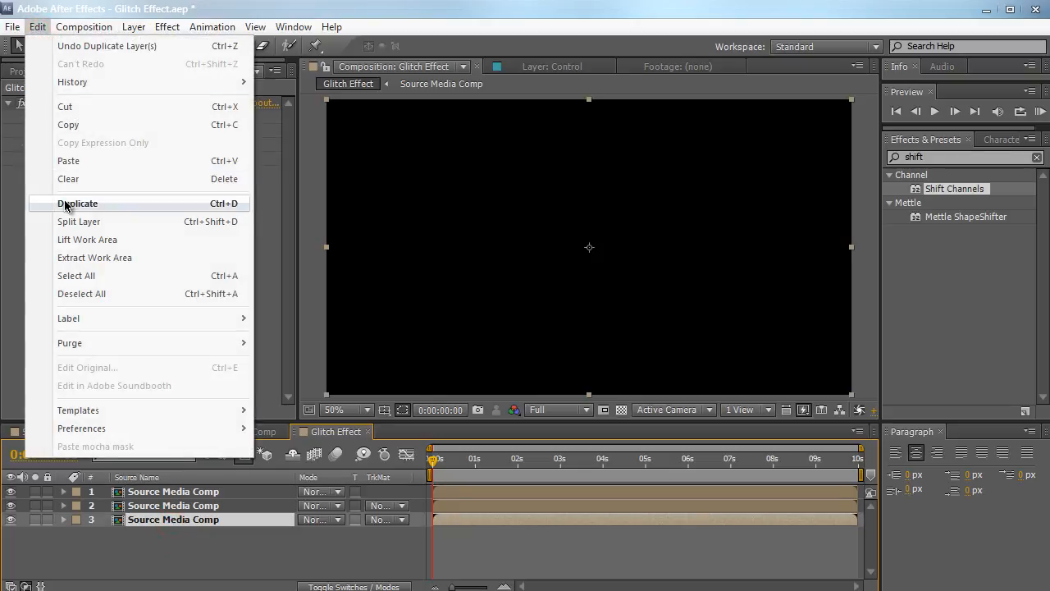
click(16, 206)
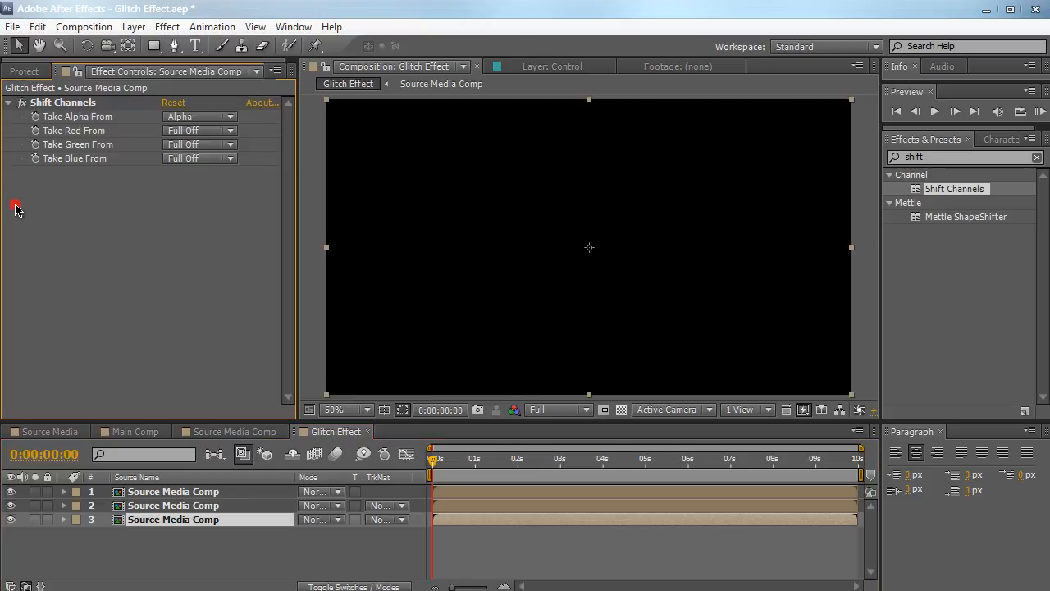
click(199, 548)
click(205, 519)
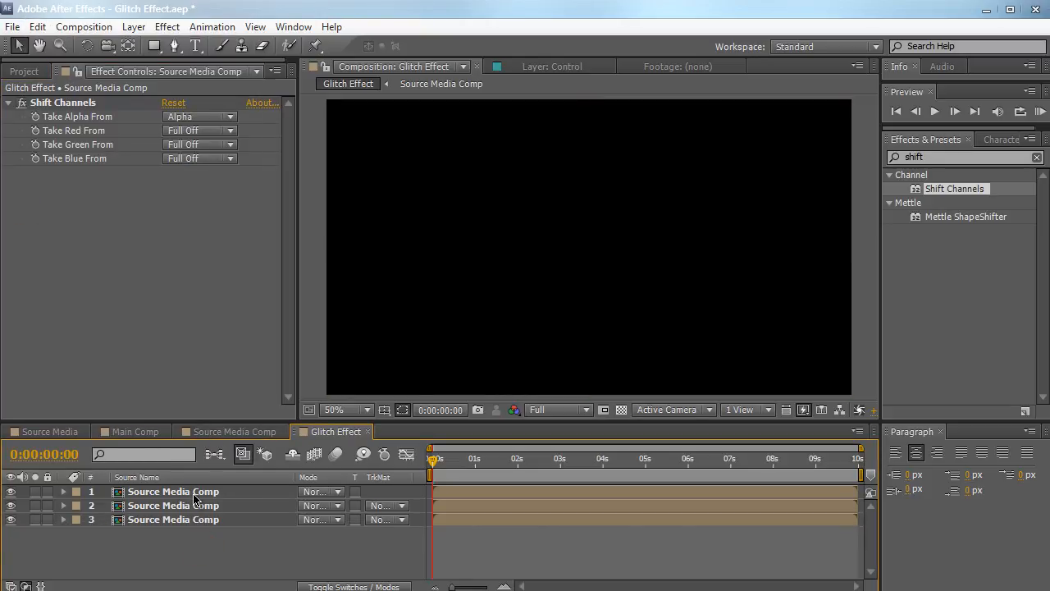
Rename the three Source Media Comp layers R, G and B in stacking order, starting with layer 1.
click(193, 494)
key(Return)
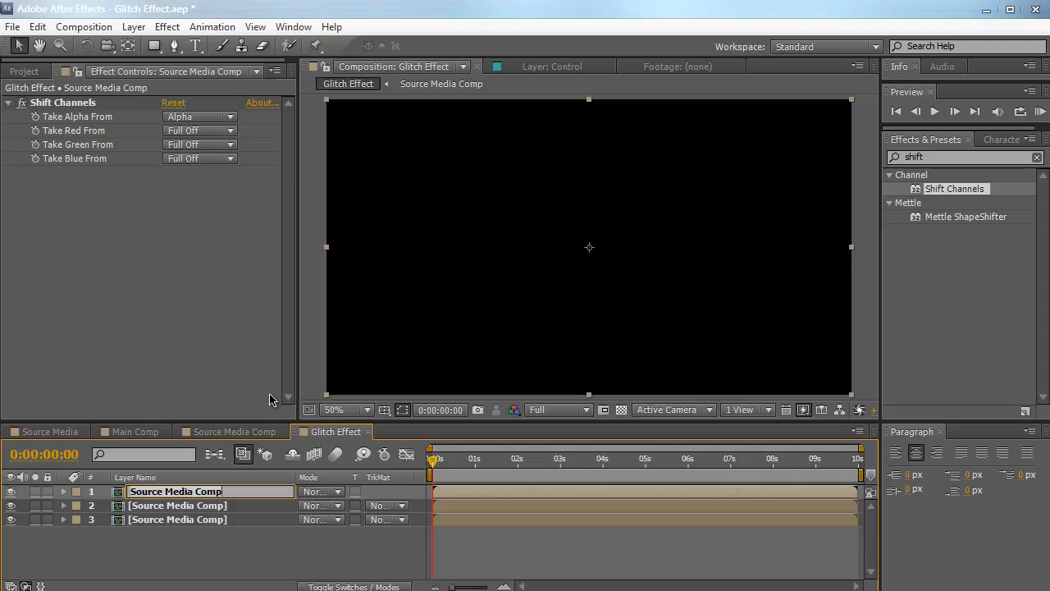
text(R)
click(229, 503)
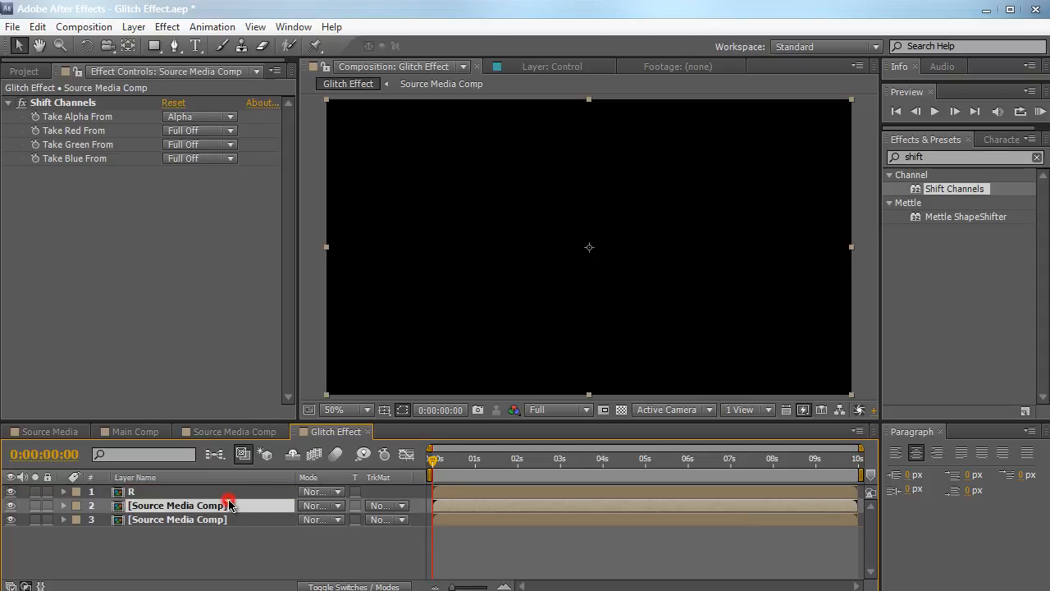
key(Return)
text(G)
key(Return)
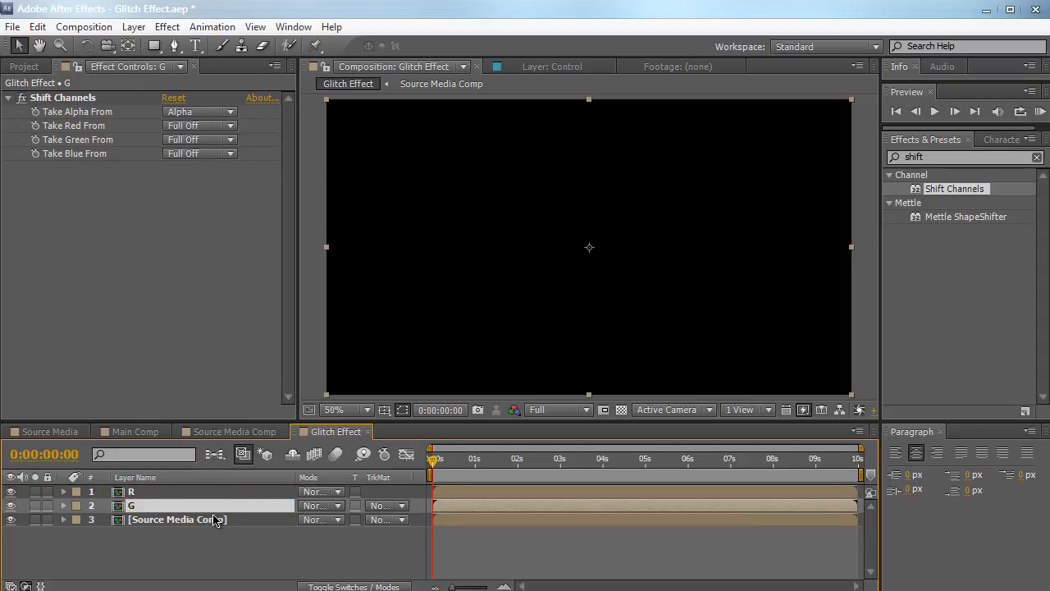
click(215, 518)
key(Return)
text(B)
key(Return)
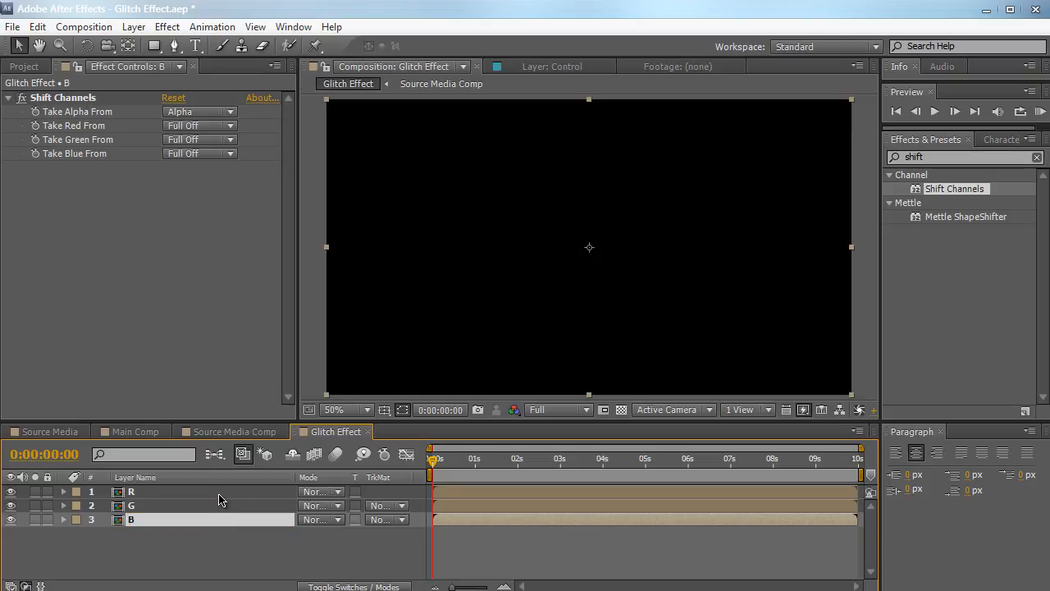
click(236, 554)
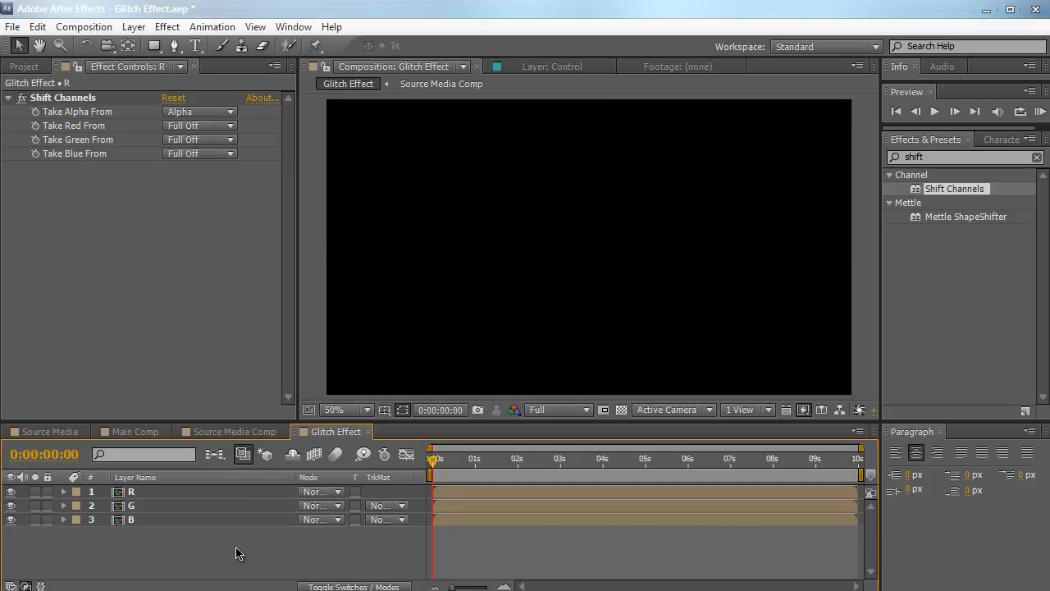
Set the label colors of layers R, G and B to Red, Green and Blue respectively.
click(76, 493)
click(141, 559)
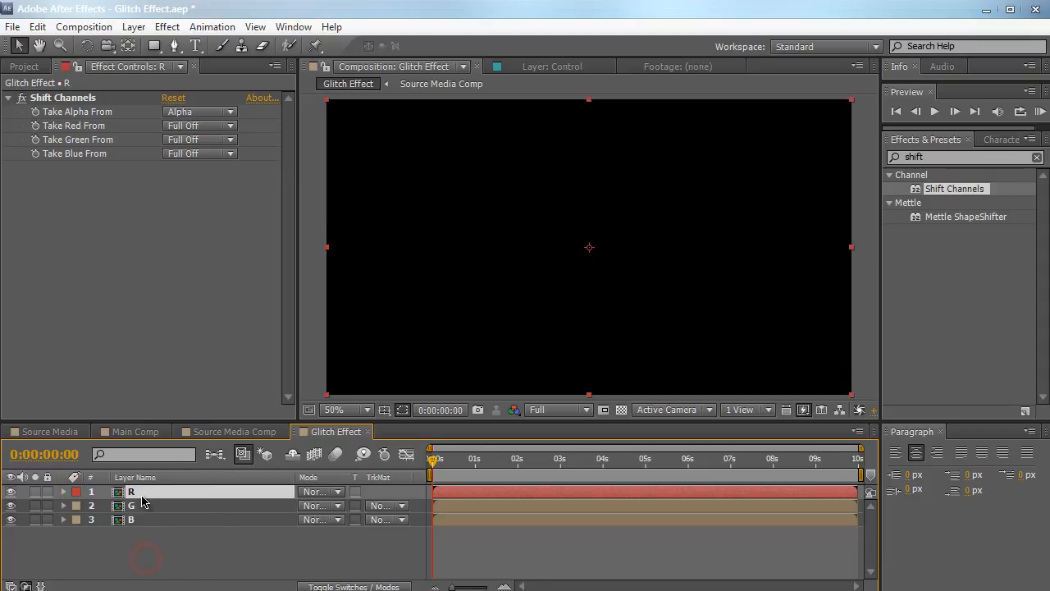
click(137, 505)
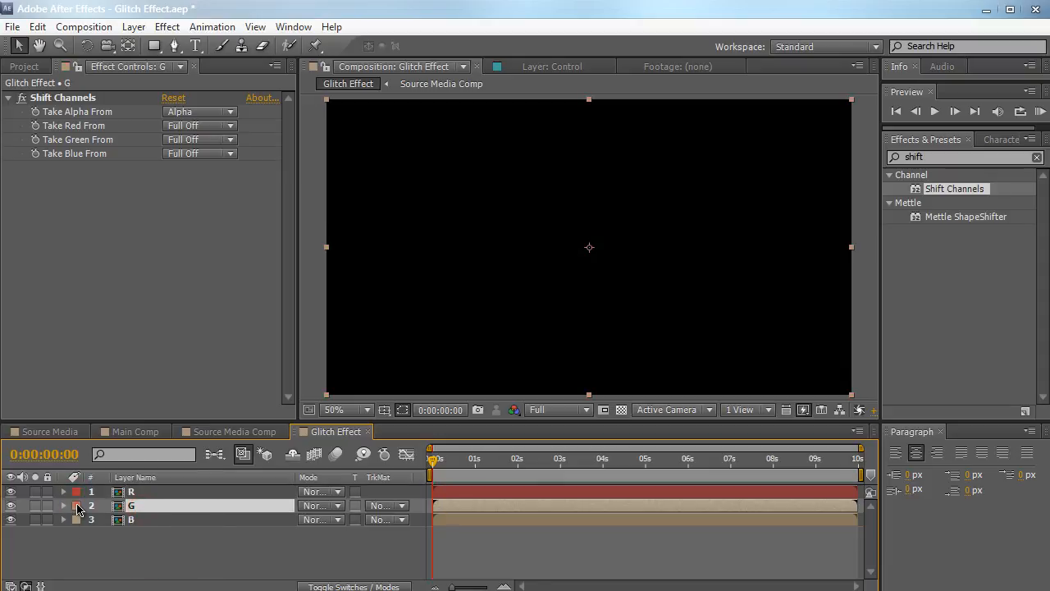
click(77, 506)
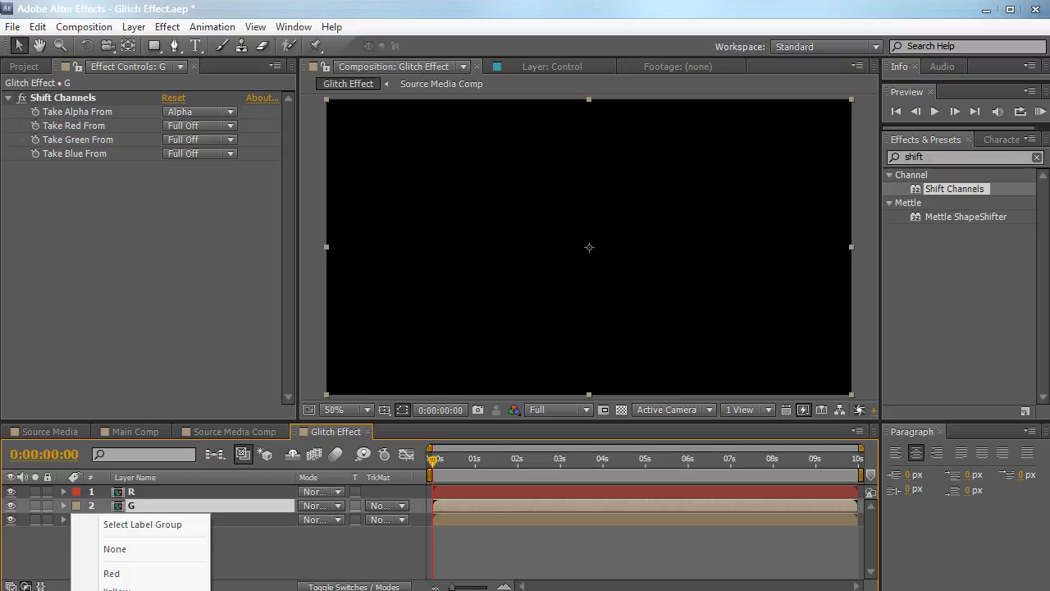
click(123, 589)
click(120, 521)
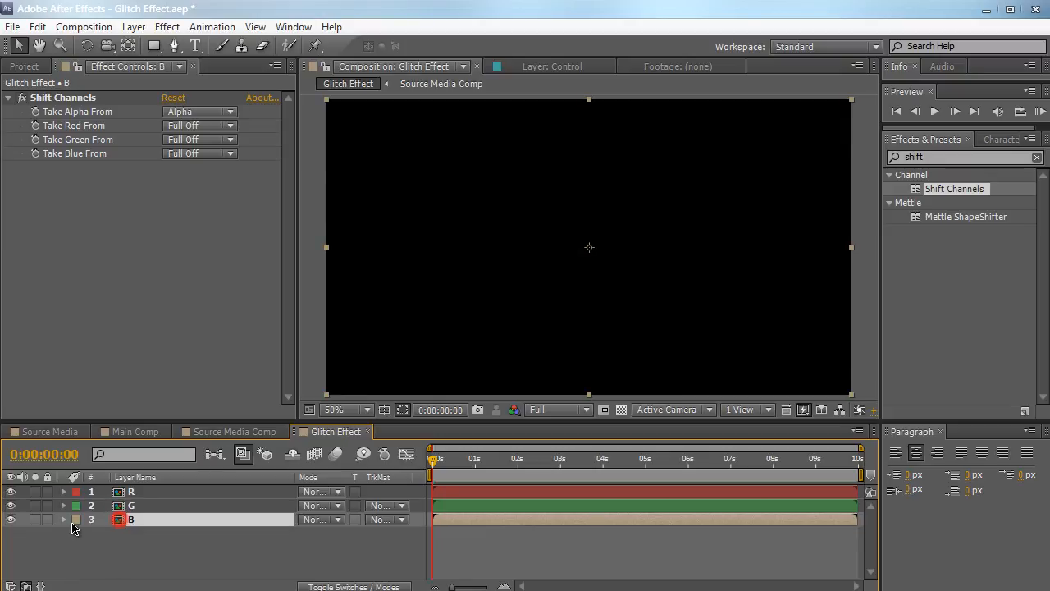
click(76, 519)
click(78, 524)
click(76, 525)
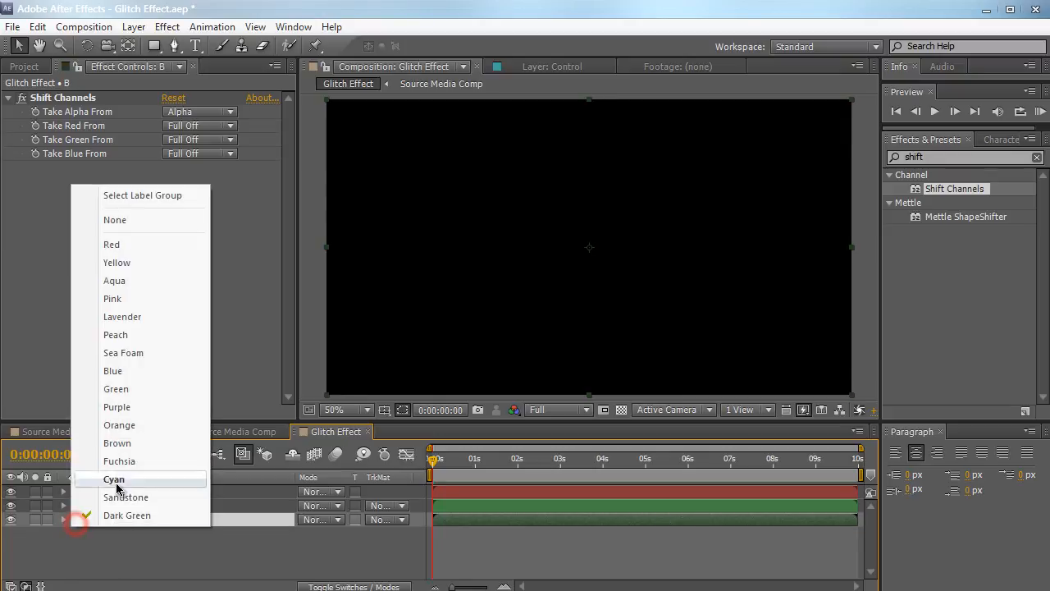
click(120, 368)
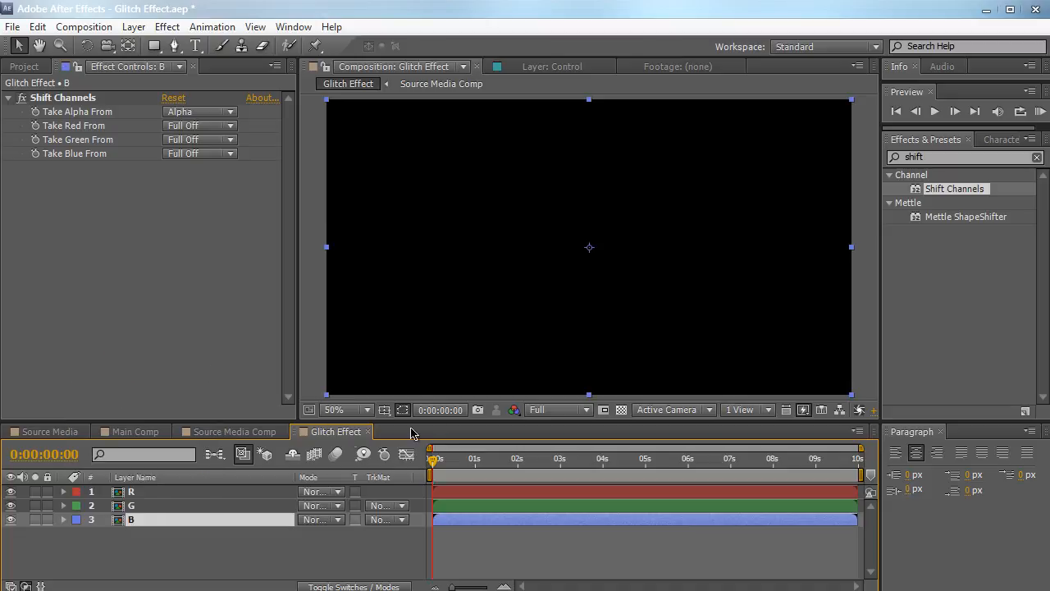
click(163, 533)
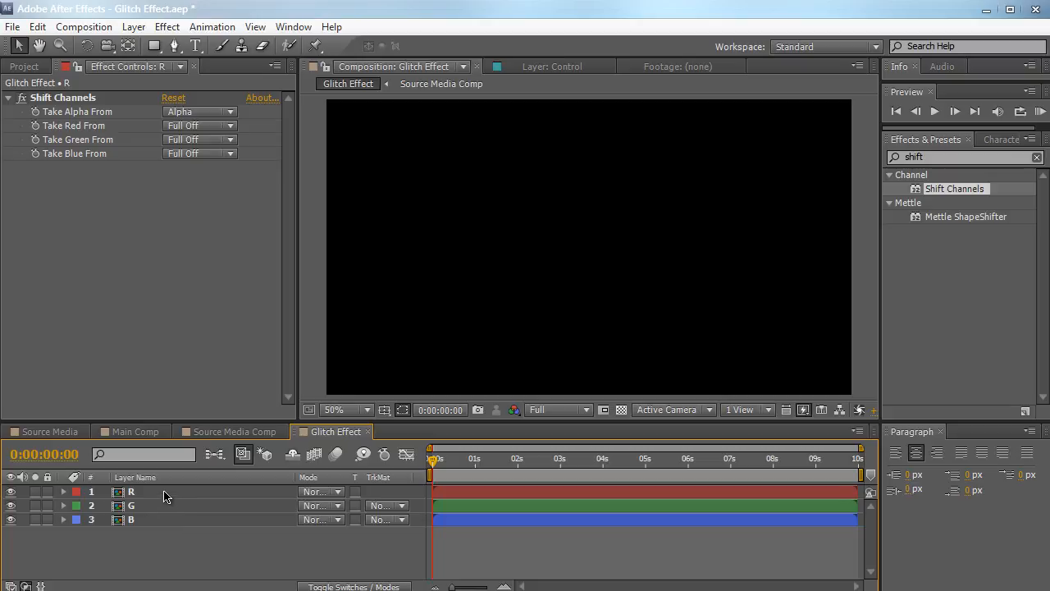
In Shift Channels, set Take Red From to Red on layer R, Take Green From to Green on G, and Take Blue From to Blue on B.
click(164, 492)
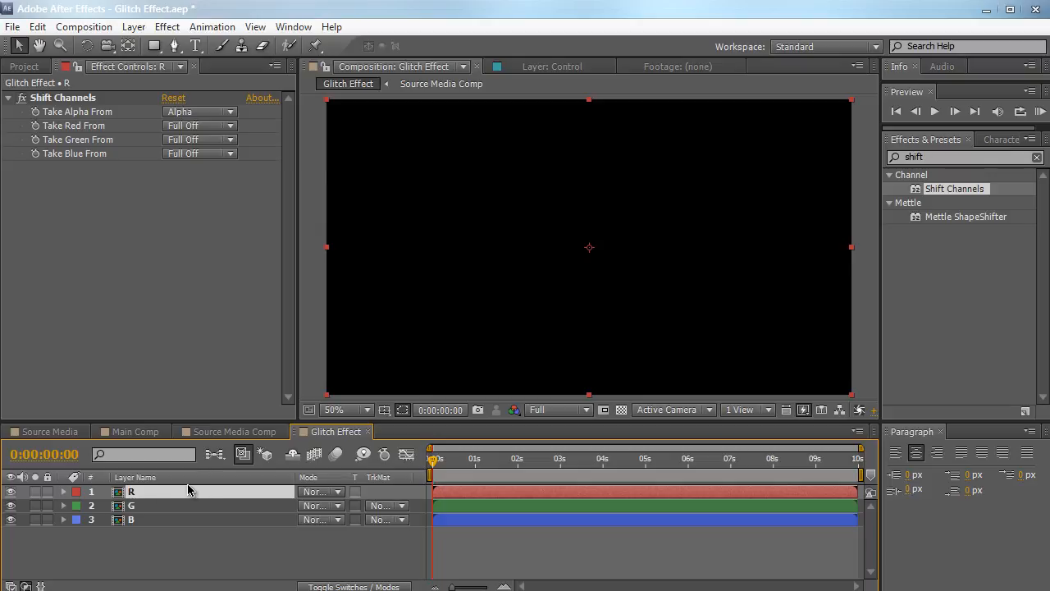
click(188, 128)
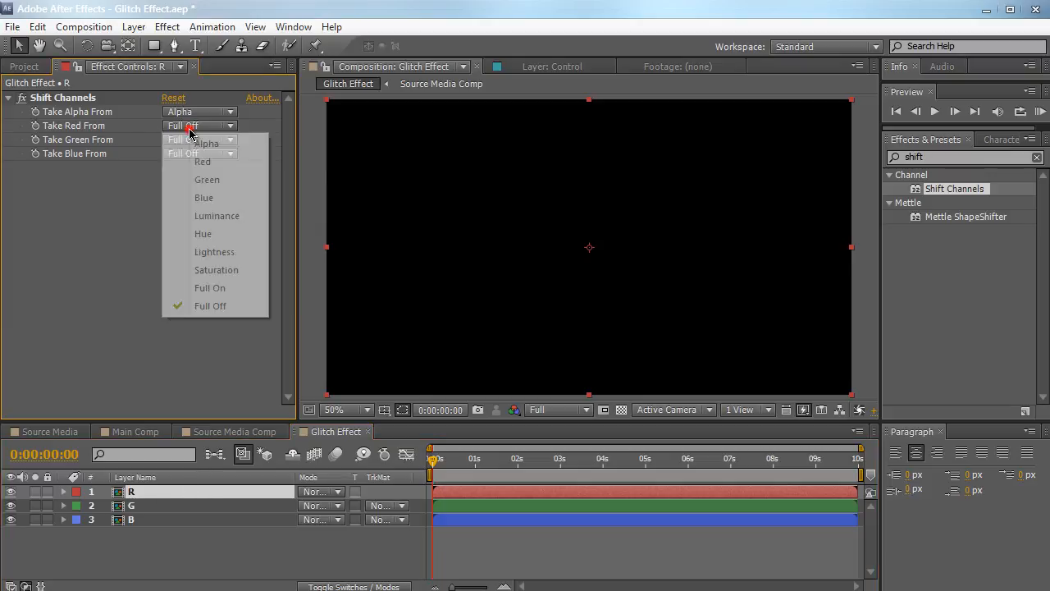
click(190, 161)
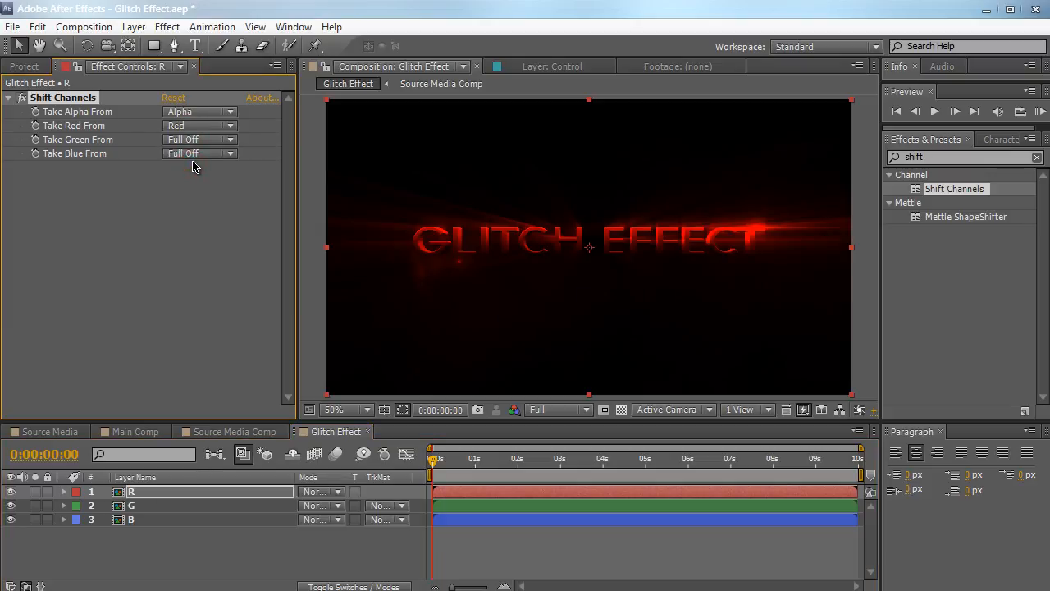
click(183, 507)
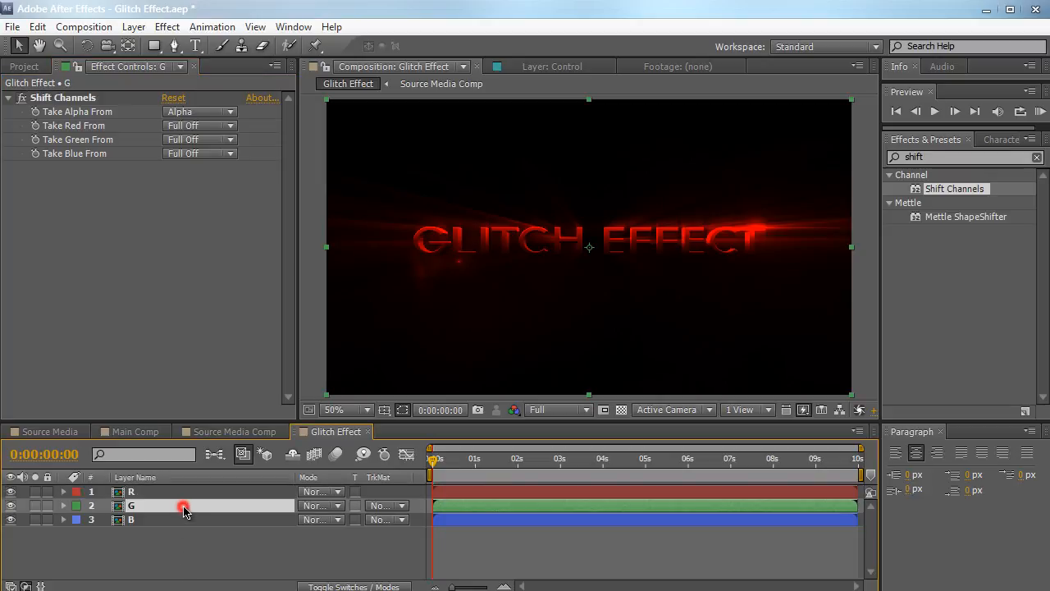
click(201, 139)
click(204, 194)
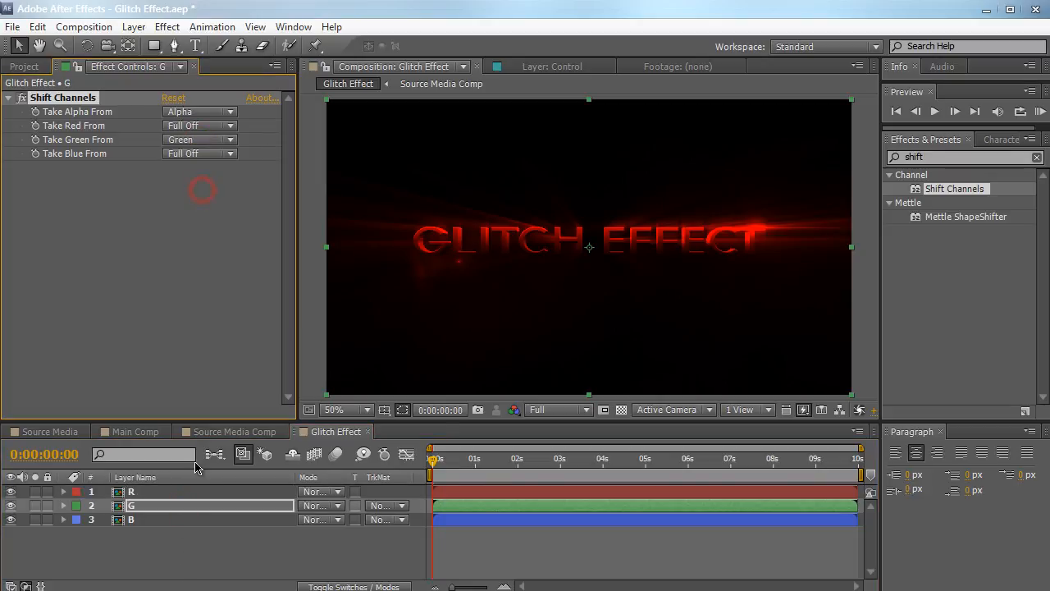
click(187, 521)
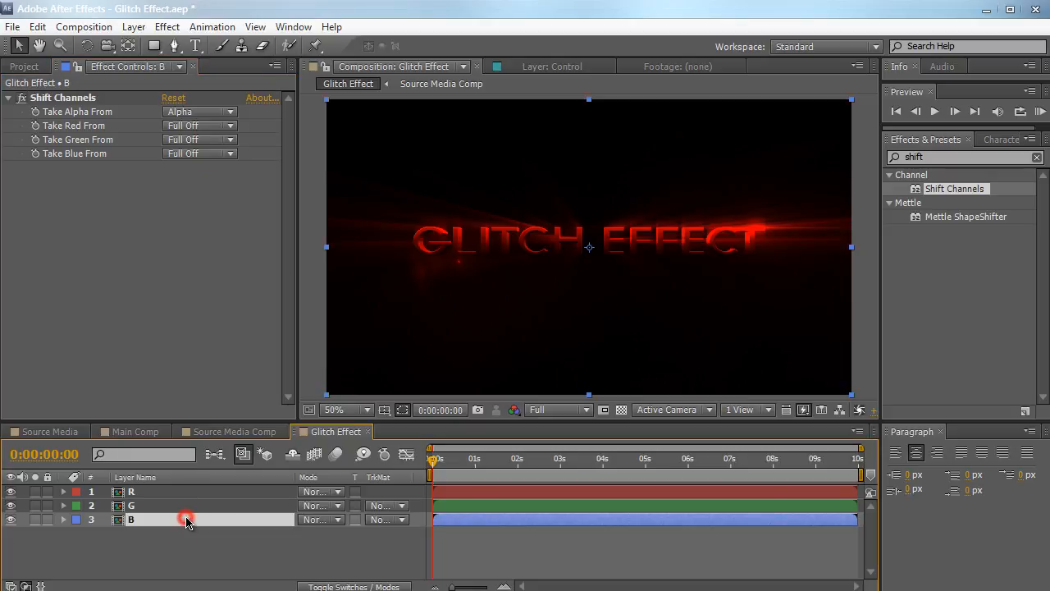
click(215, 154)
click(205, 226)
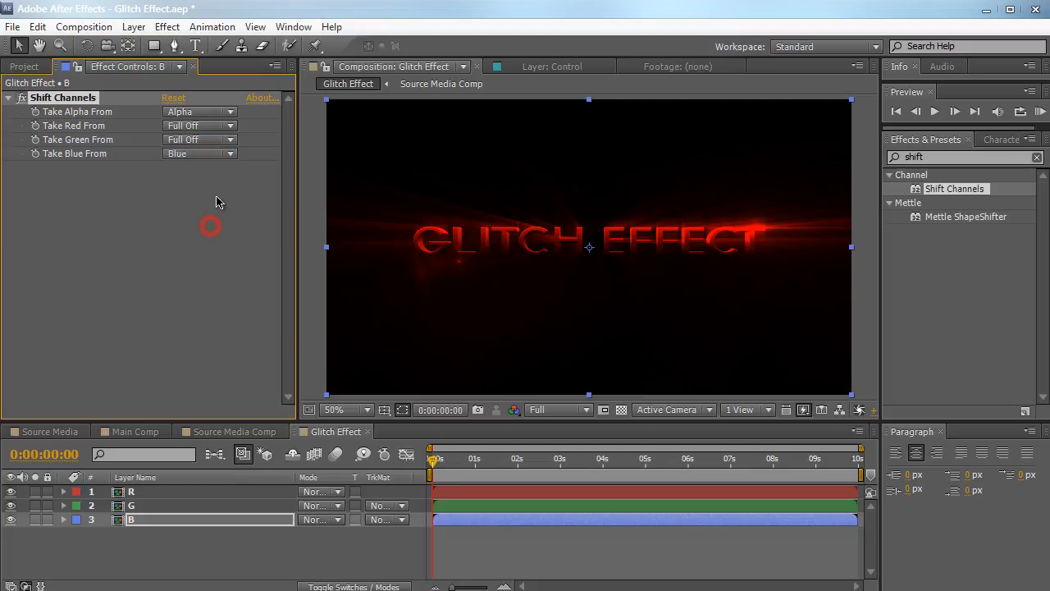
click(217, 199)
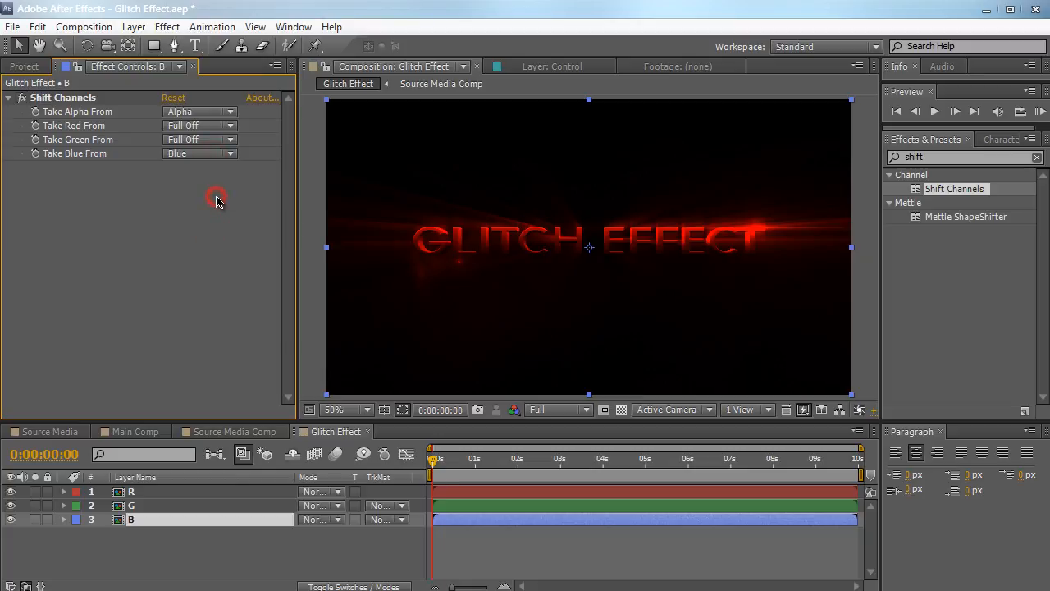
Solo layers R, G and B one at a time to check each color channel, leaving none soloed.
click(34, 491)
click(35, 492)
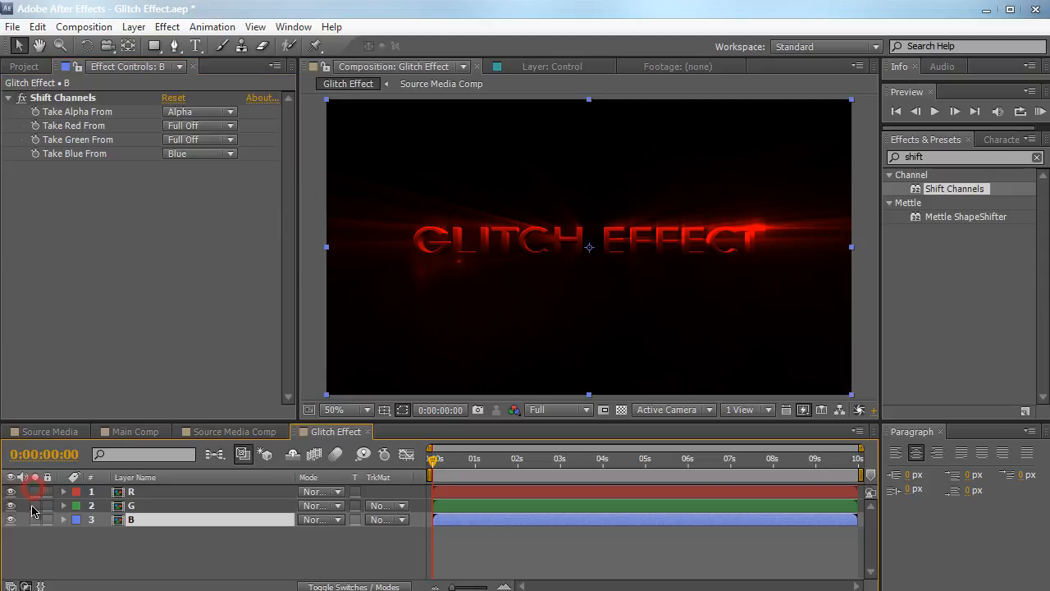
click(34, 505)
click(34, 505)
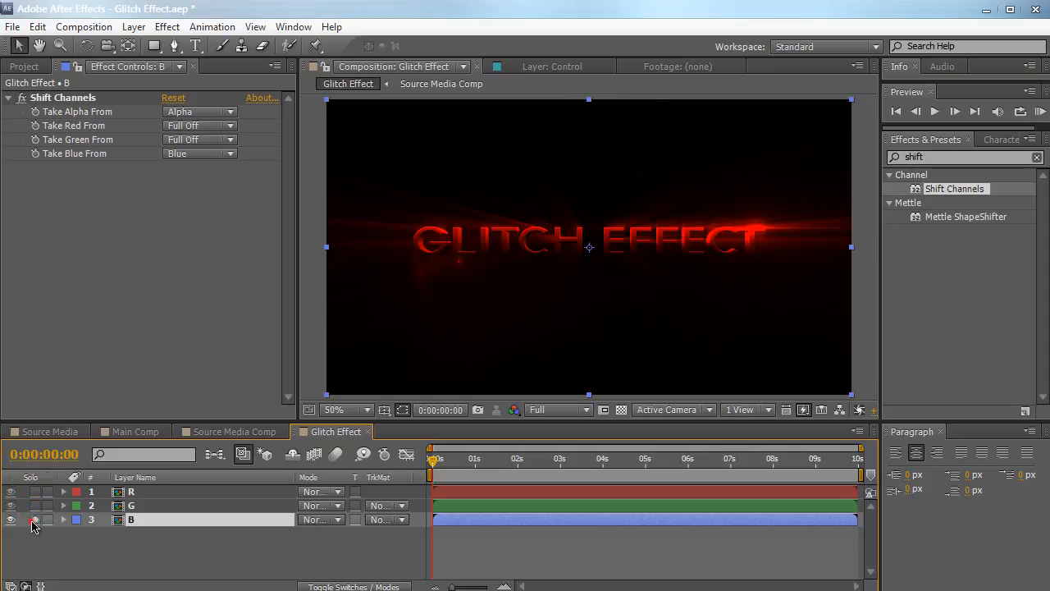
click(34, 520)
click(35, 519)
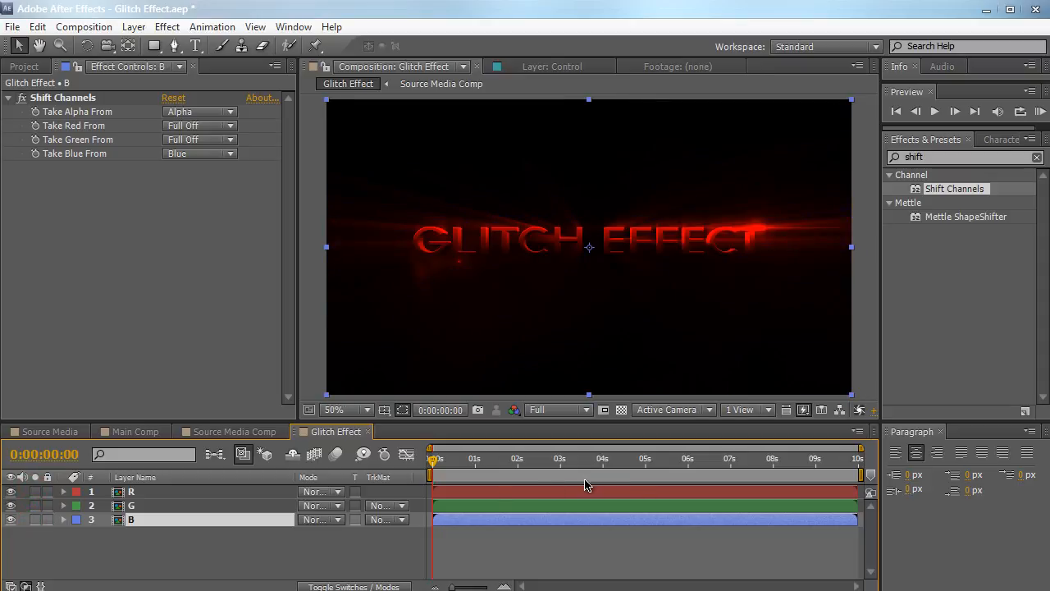
click(164, 547)
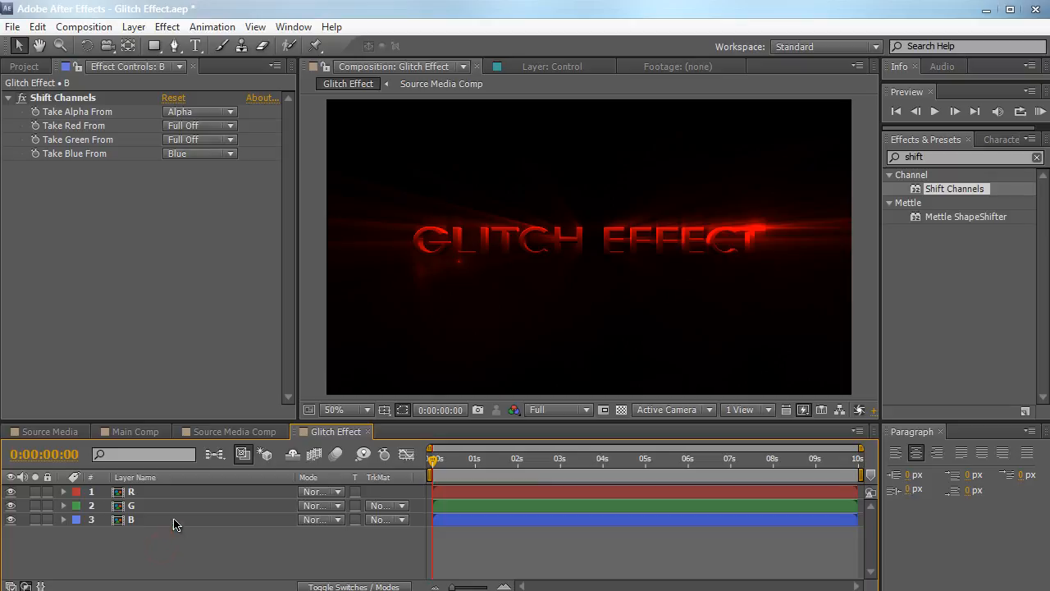
Reveal the Position property of layer R in the timeline.
click(174, 496)
key(p)
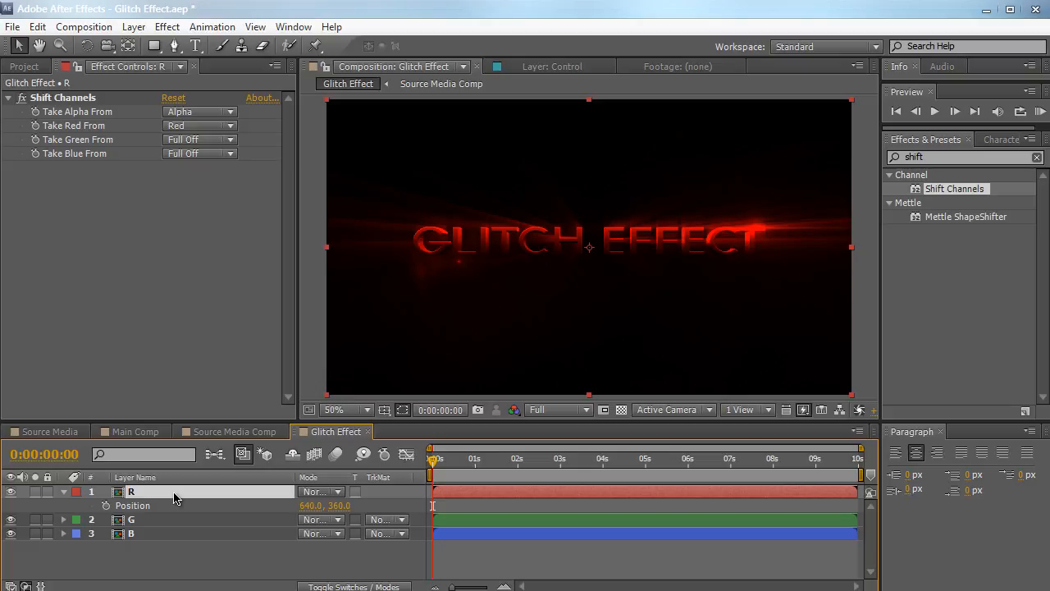
click(167, 564)
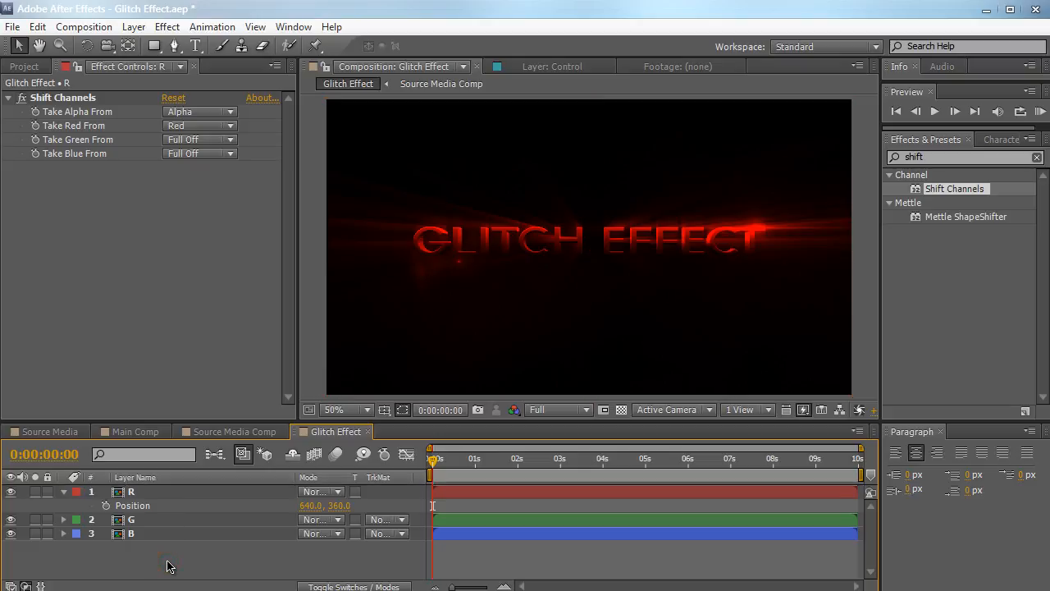
Add a null object to the Glitch Effect composition and rename it Control.
click(134, 27)
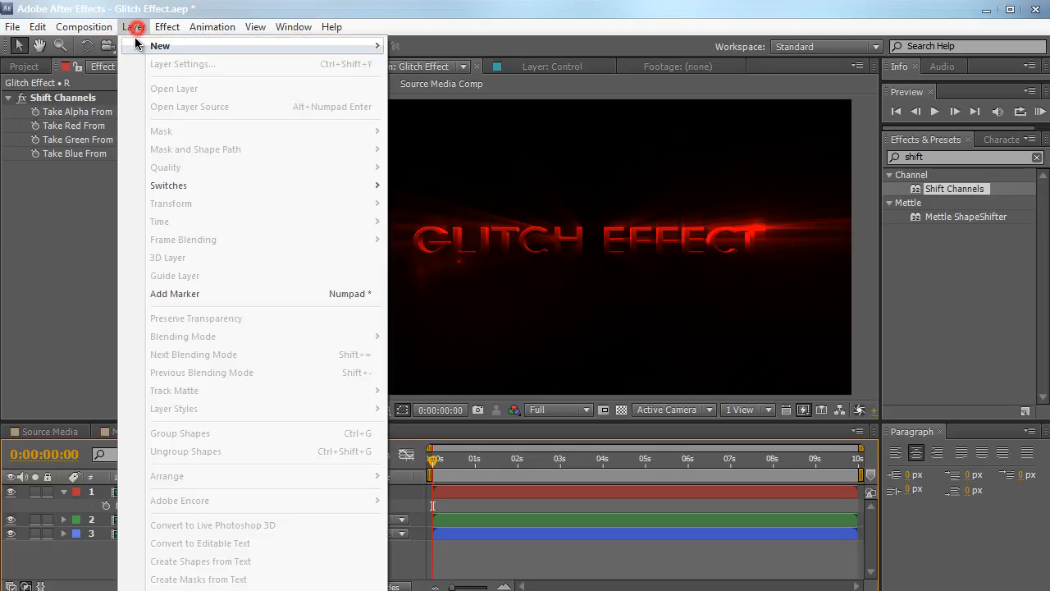
mouse_move(265, 49)
click(440, 118)
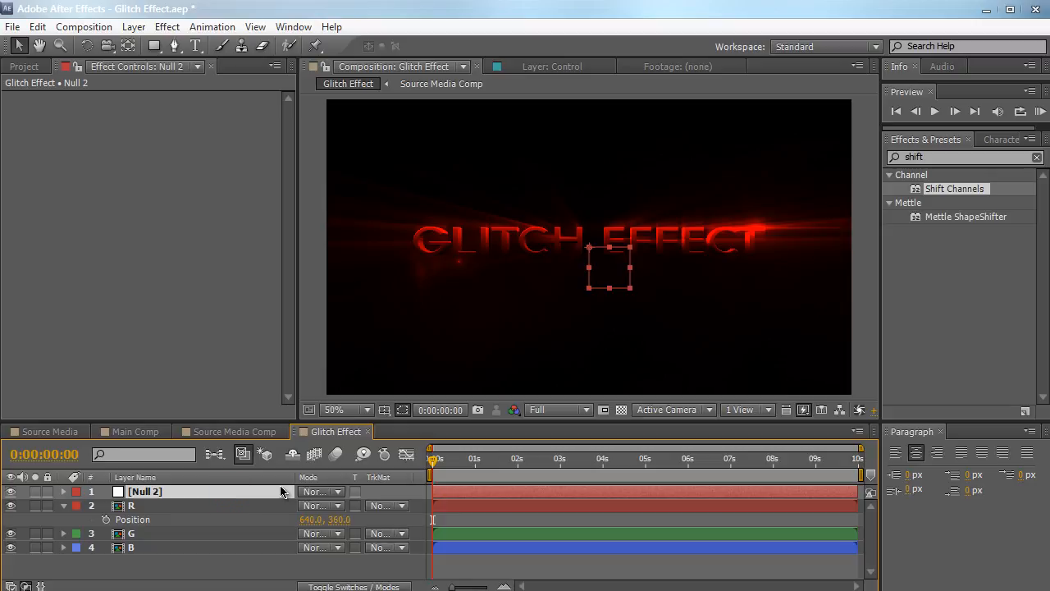
key(Return)
text(Control)
key(Return)
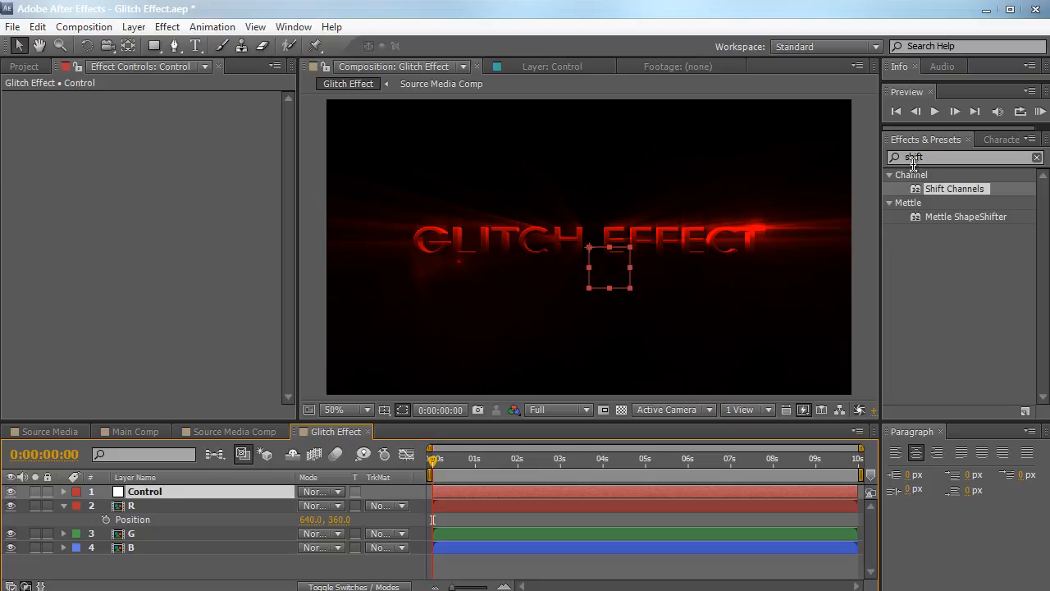
Search the effects for "slider co" and apply Slider Control to the Control layer.
click(957, 157)
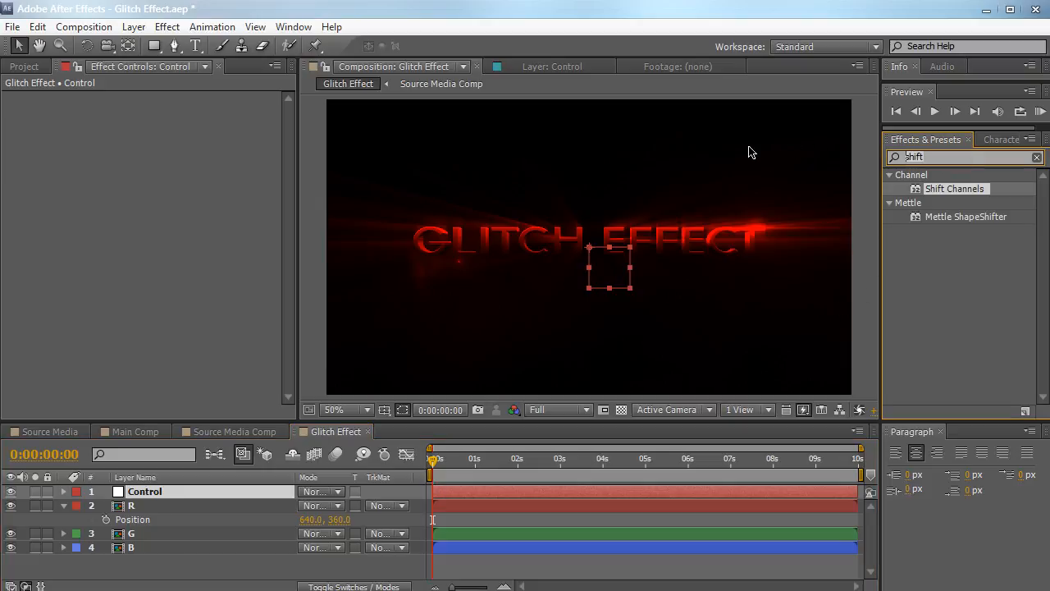
key(BackSpace)
key(BackSpace)
key(BackSpace)
key(BackSpace)
key(BackSpace)
text(slider co)
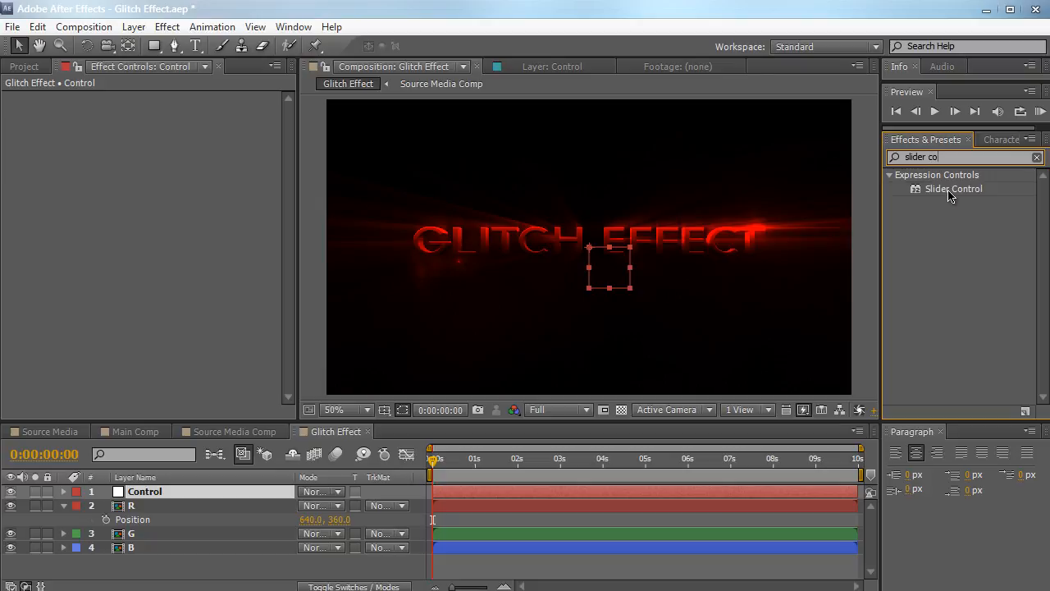
drag(950, 191, 188, 216)
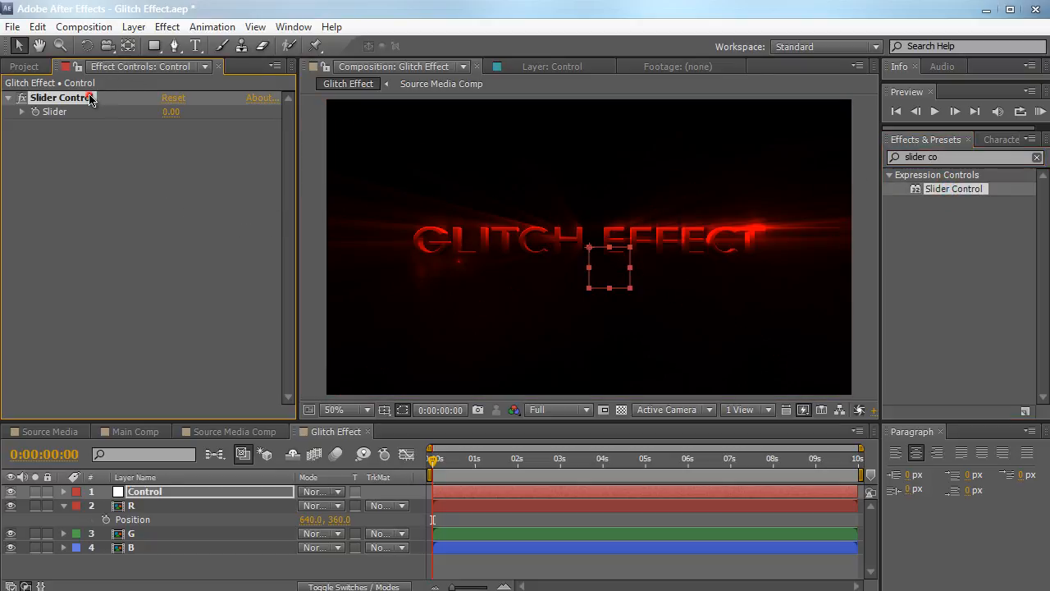
Rename the Slider Control effect on the Control layer as Slider Amount.
key(Return)
text(S)
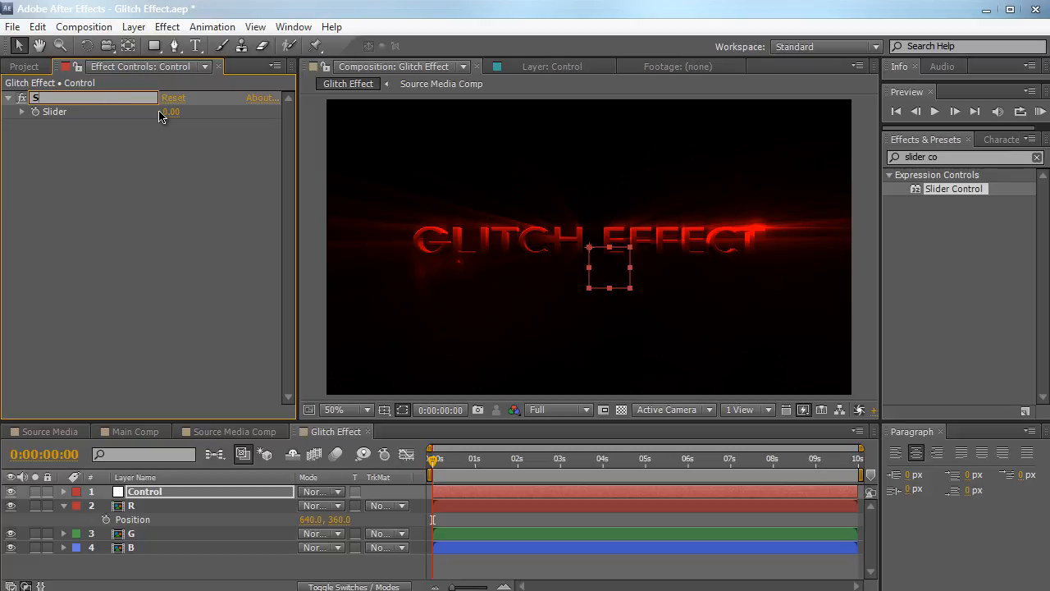
text(lider Amount)
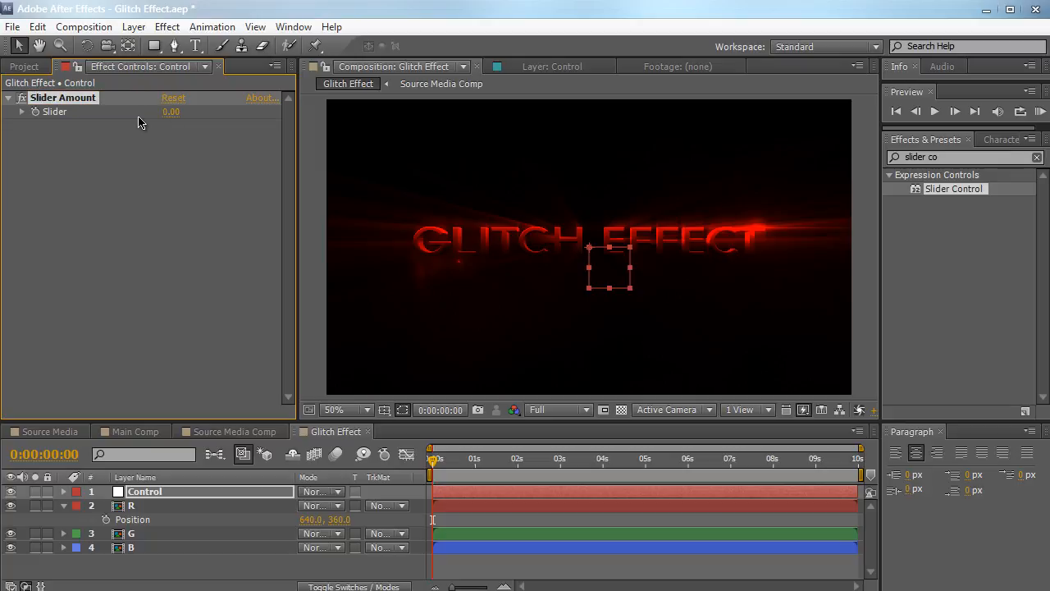
key(Return)
Duplicate the Slider Amount effect and rename the copy Flicker Amount.
key(ctrl+d)
key(Return)
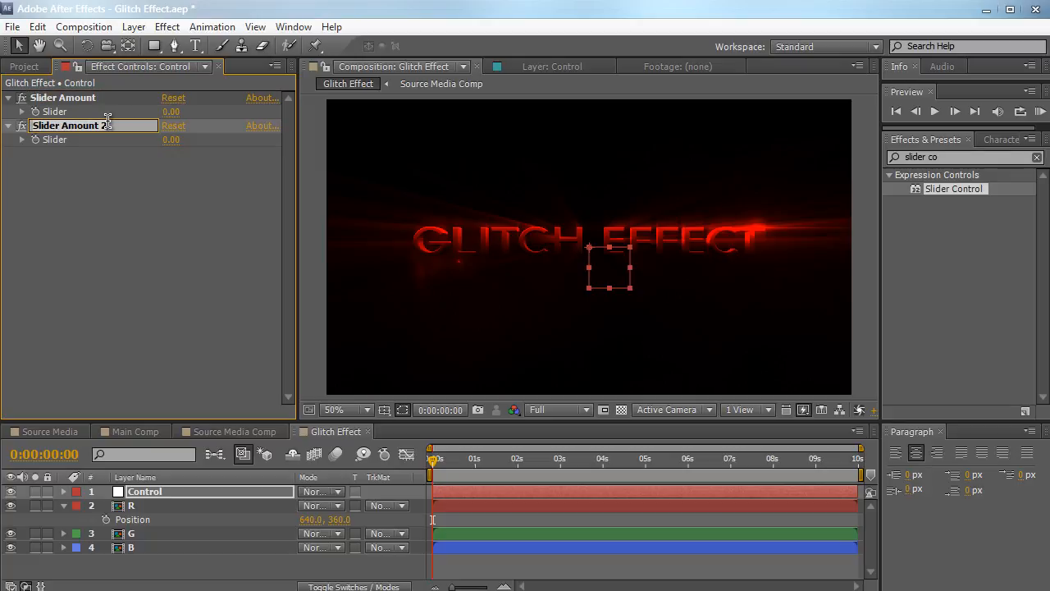
text(Flicker Amount)
key(Return)
Duplicate the Flicker Amount effect and rename the copy Flicker Frequency.
key(ctrl+d)
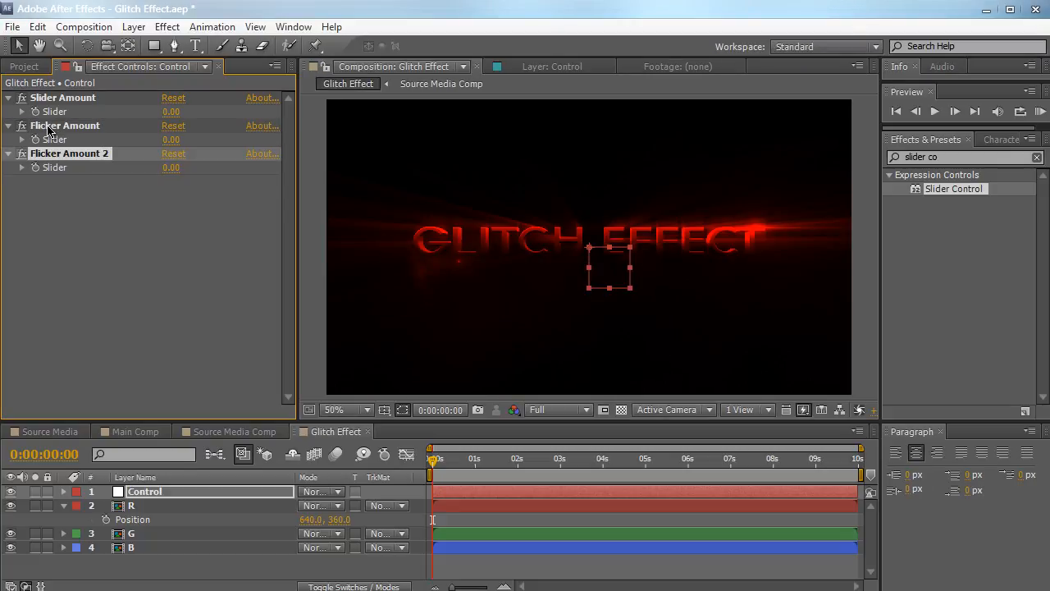
key(Return)
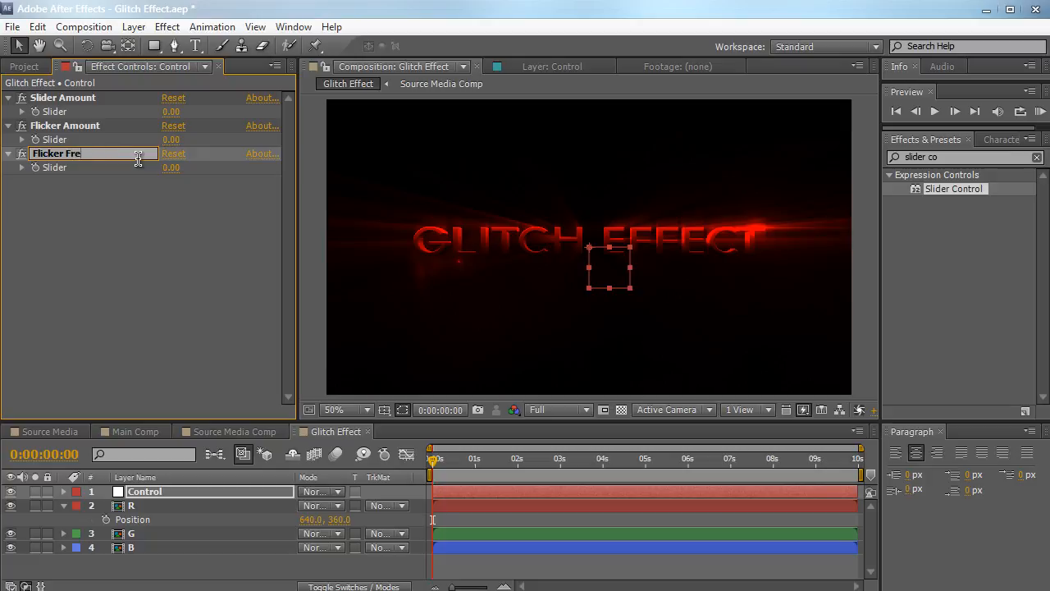
text(Flicker Frequency)
key(Return)
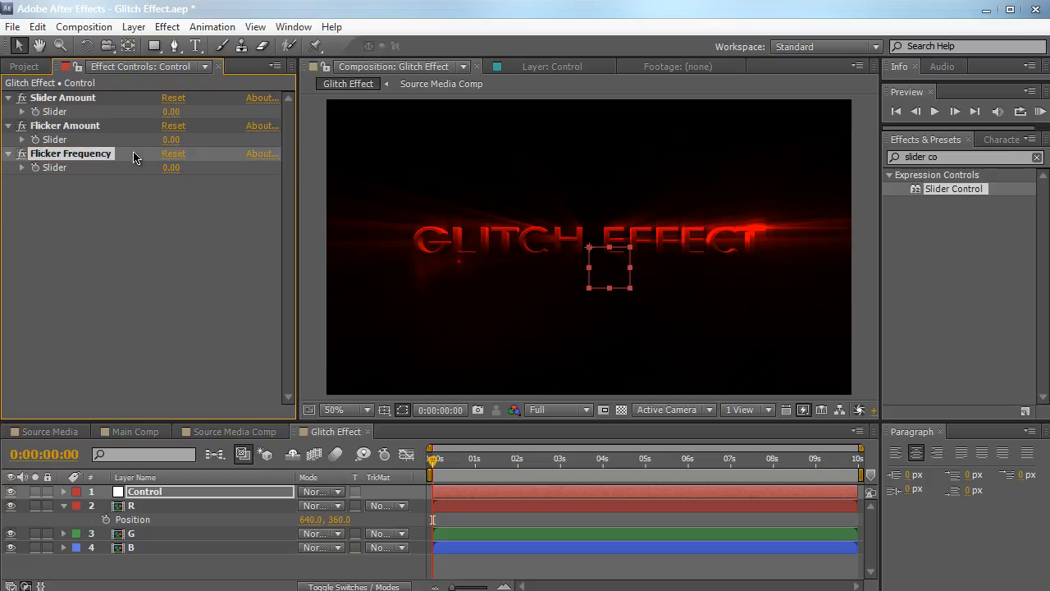
Duplicate the Flicker Frequency effect and rename the copy Brightness.
key(ctrl+d)
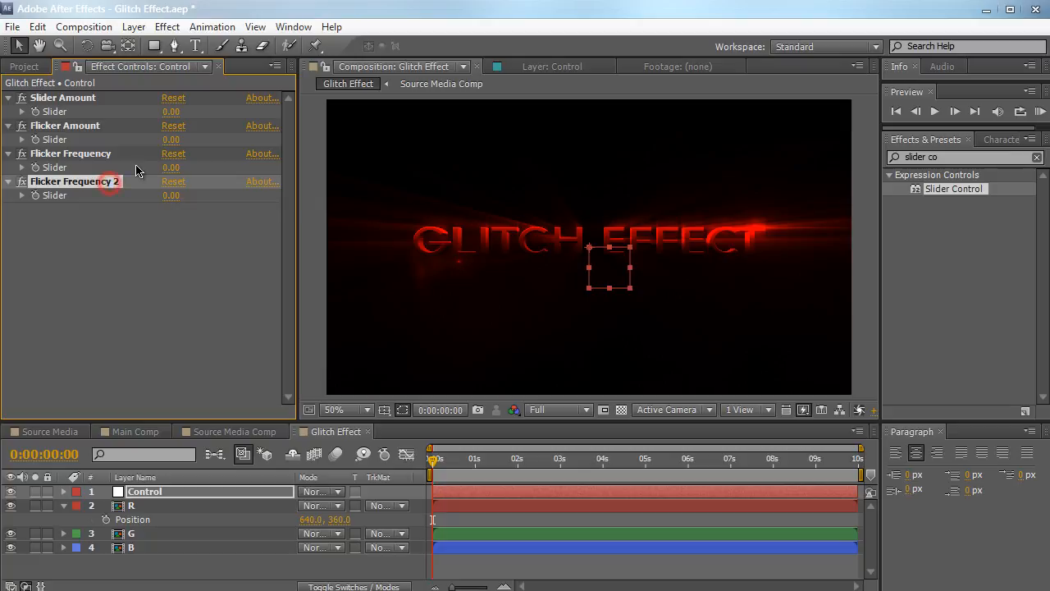
key(Return)
text(Brightness)
key(Return)
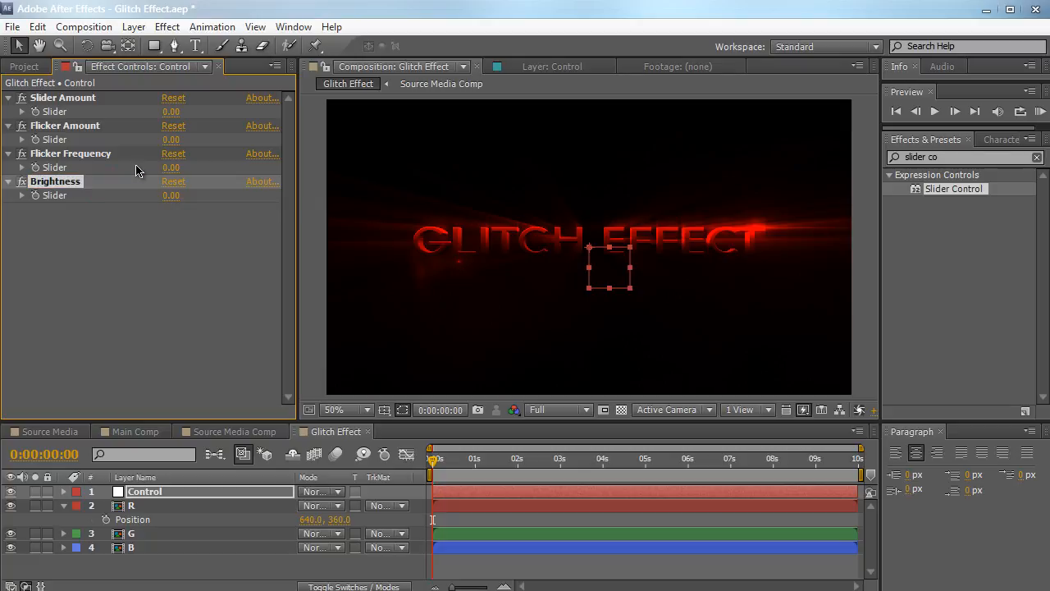
Duplicate the Brightness effect and rename the copy Blurriness.
key(ctrl+d)
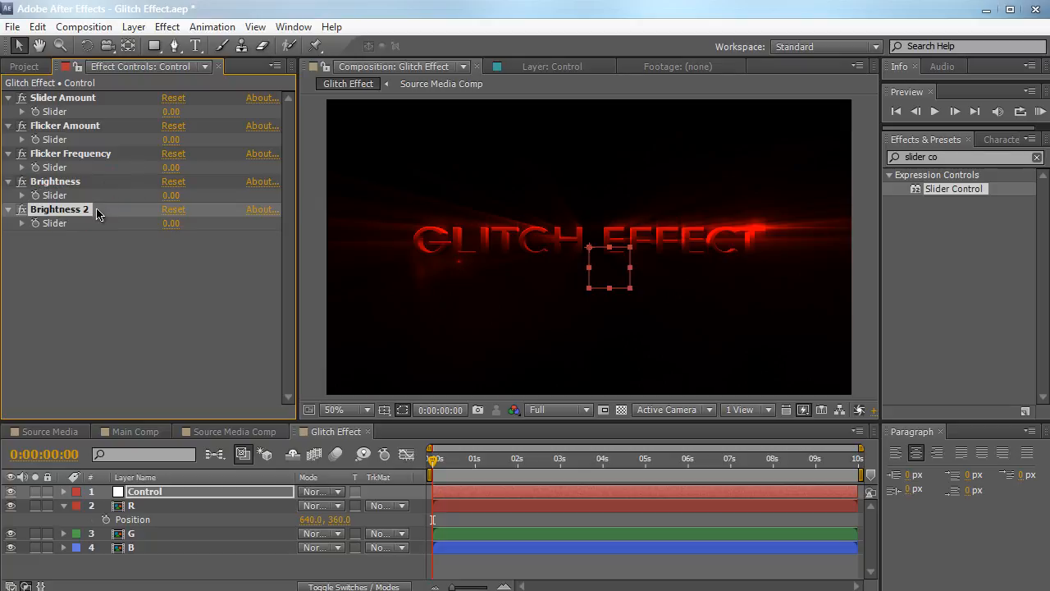
key(Return)
text(Blurri)
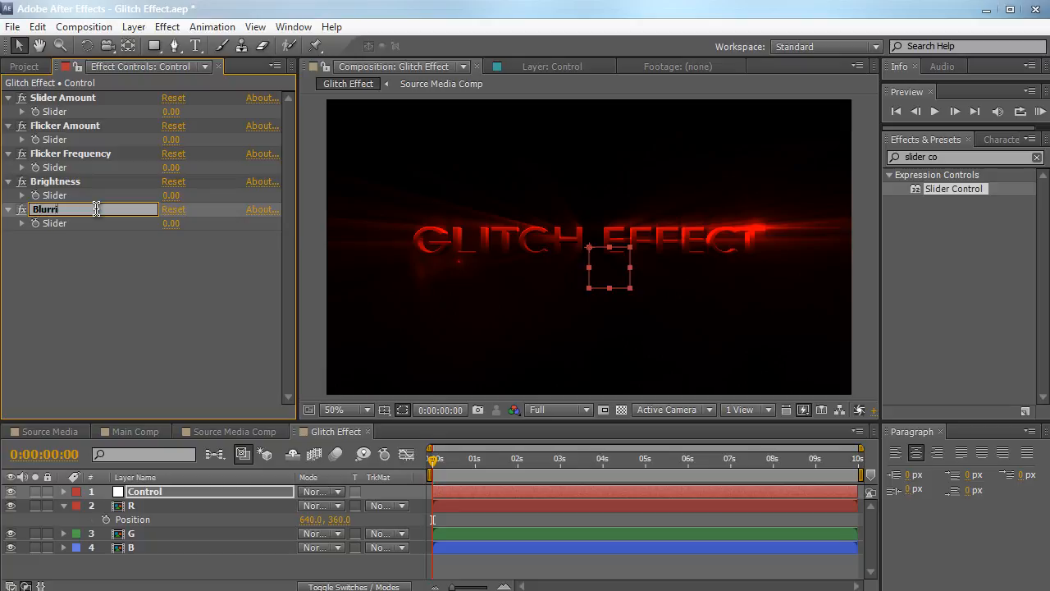
text(ness)
key(Return)
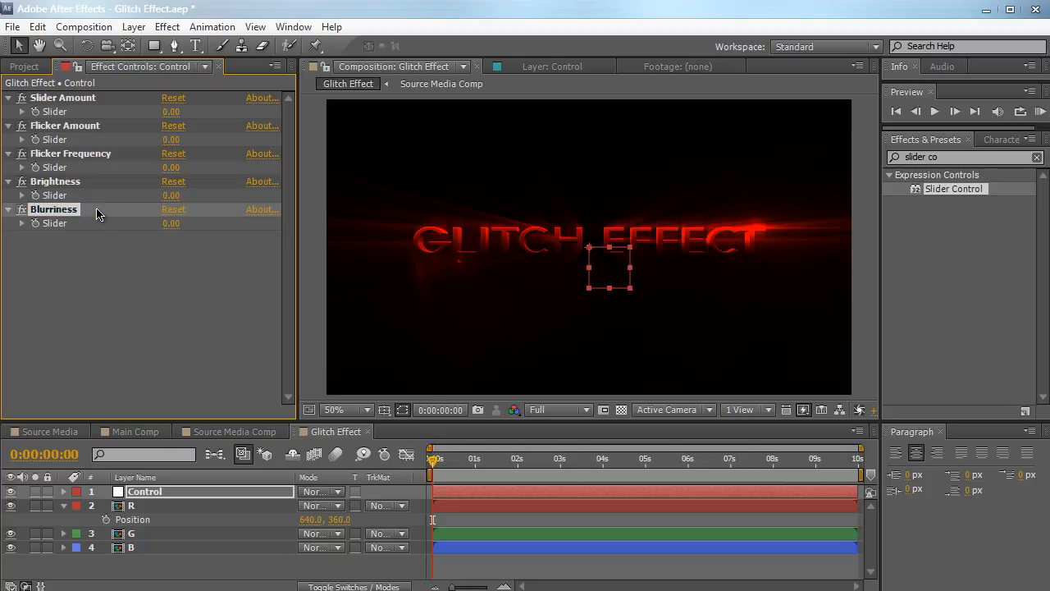
Find the Color Control expression effect and apply it to the Control layer.
click(976, 157)
text(color)
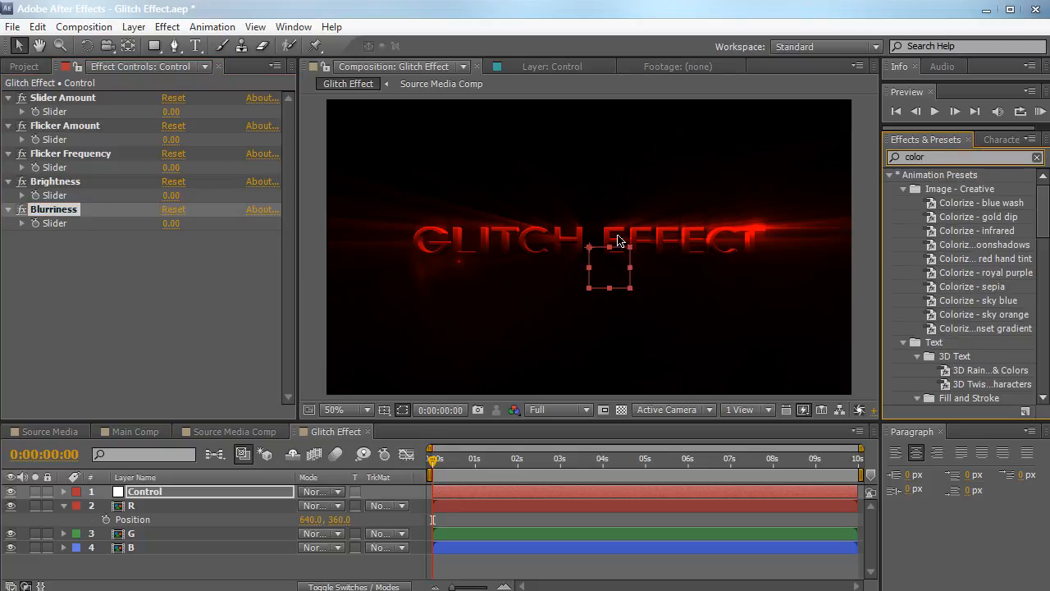
scroll(975, 254, down, 15)
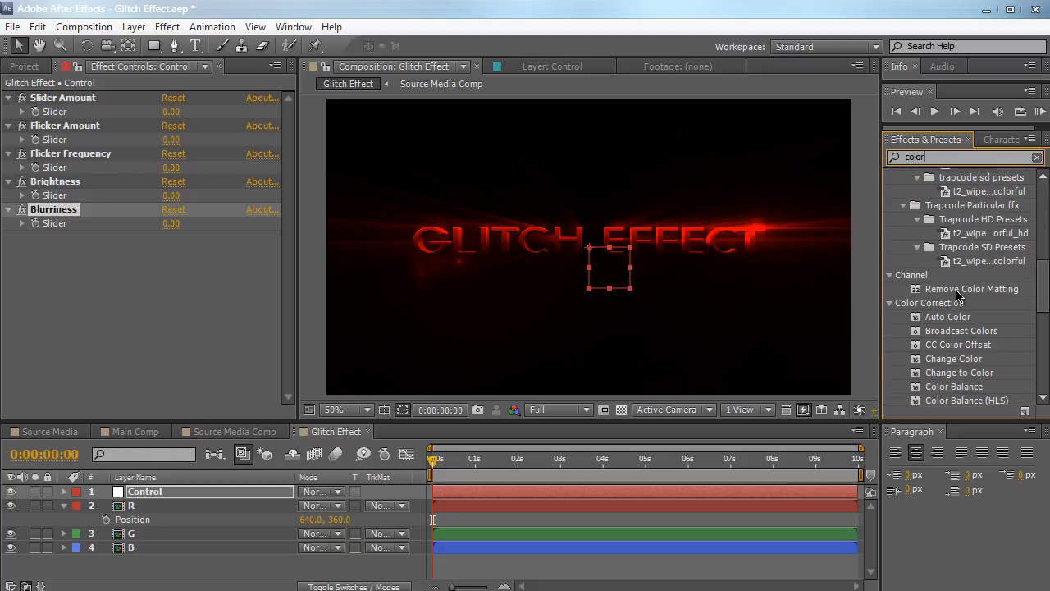
click(958, 277)
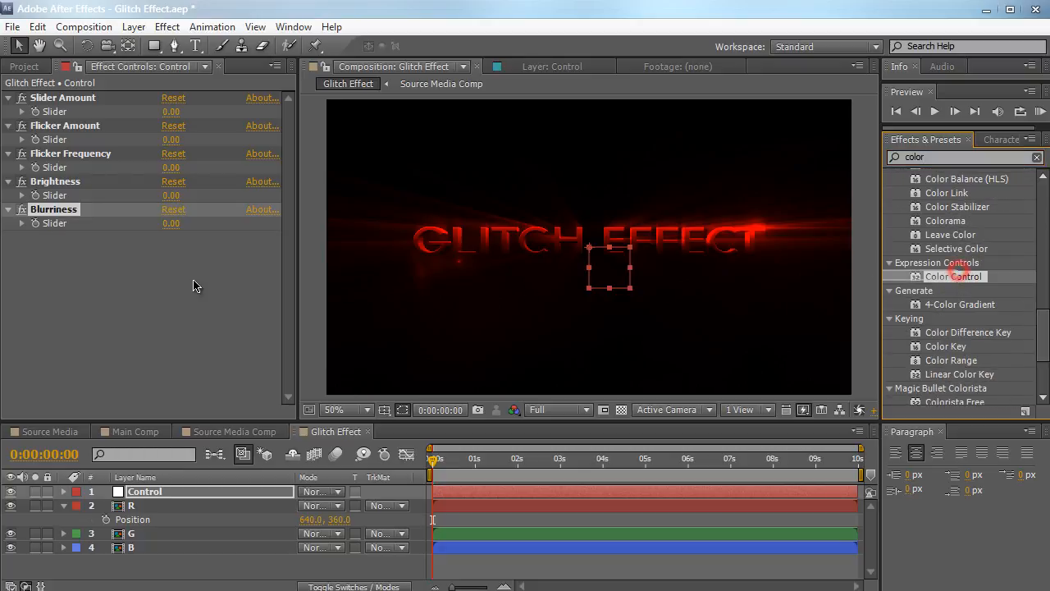
drag(957, 283, 184, 312)
Rename the Color Control effect as Light Color and move it directly above Brightness in the effect order.
key(Return)
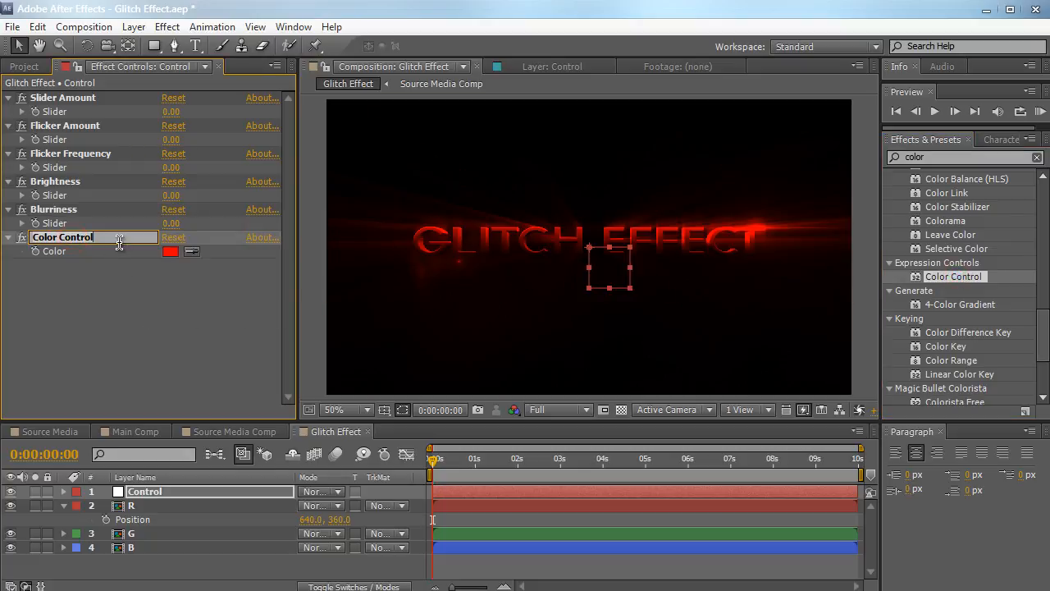
key(BackSpace)
text(Light Colo)
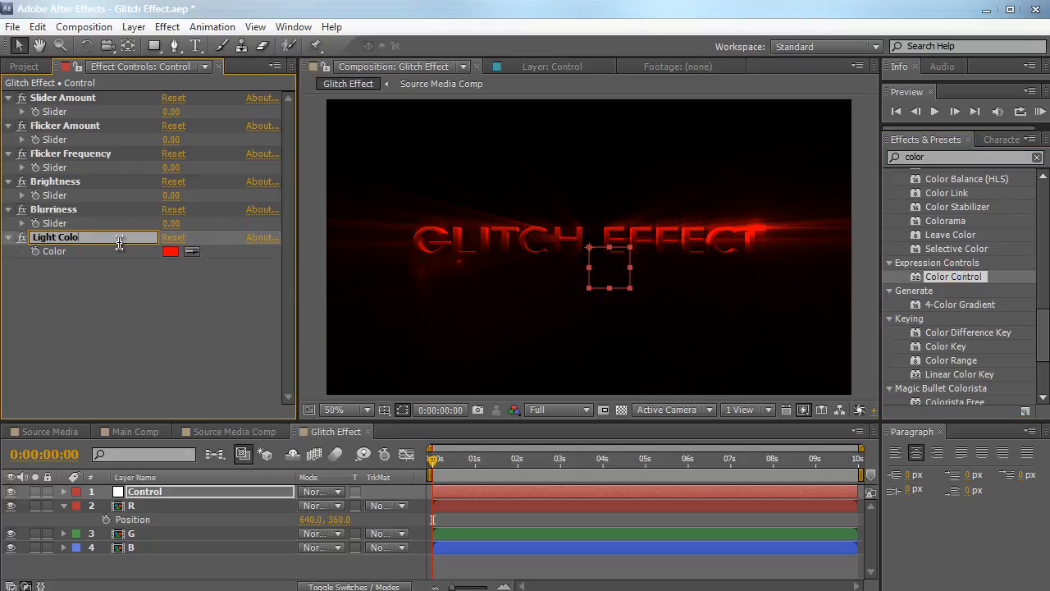
text(r)
key(Return)
click(75, 237)
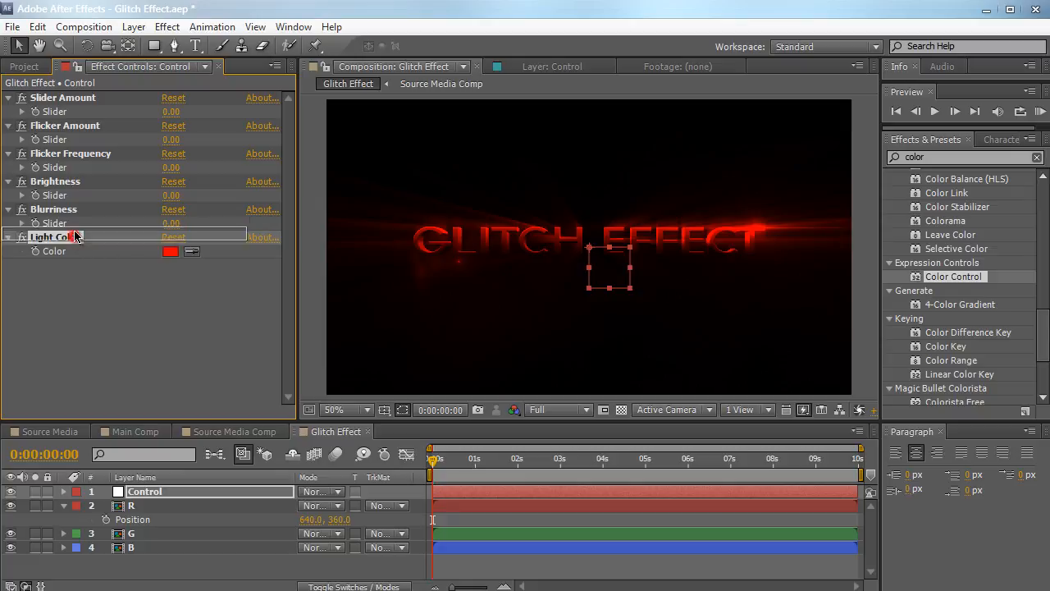
drag(74, 237, 85, 185)
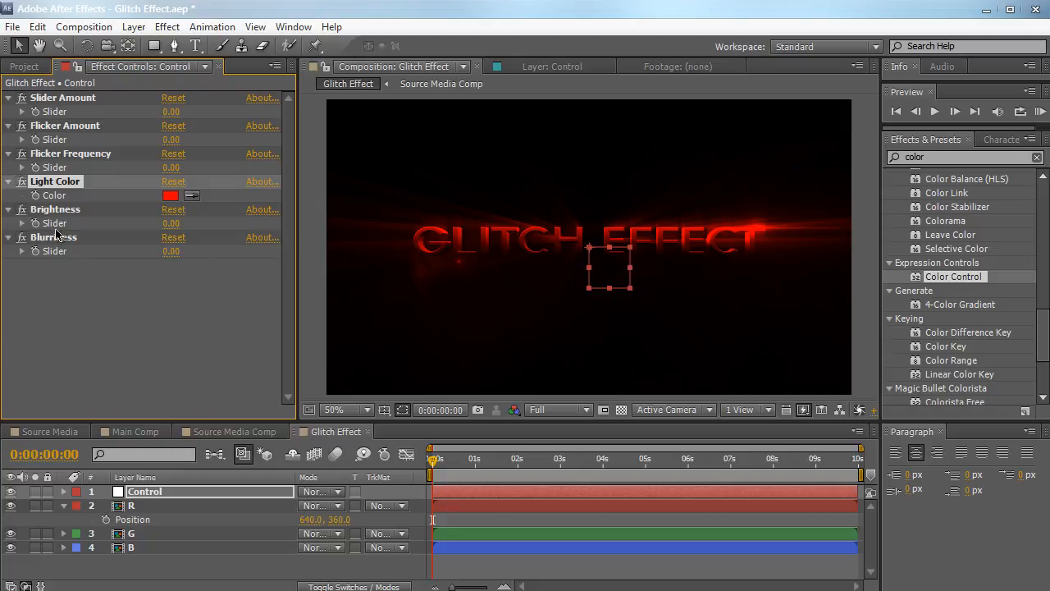
Maximize the timeline and expand all six effects of the Control layer to expose their slider and color properties.
click(131, 493)
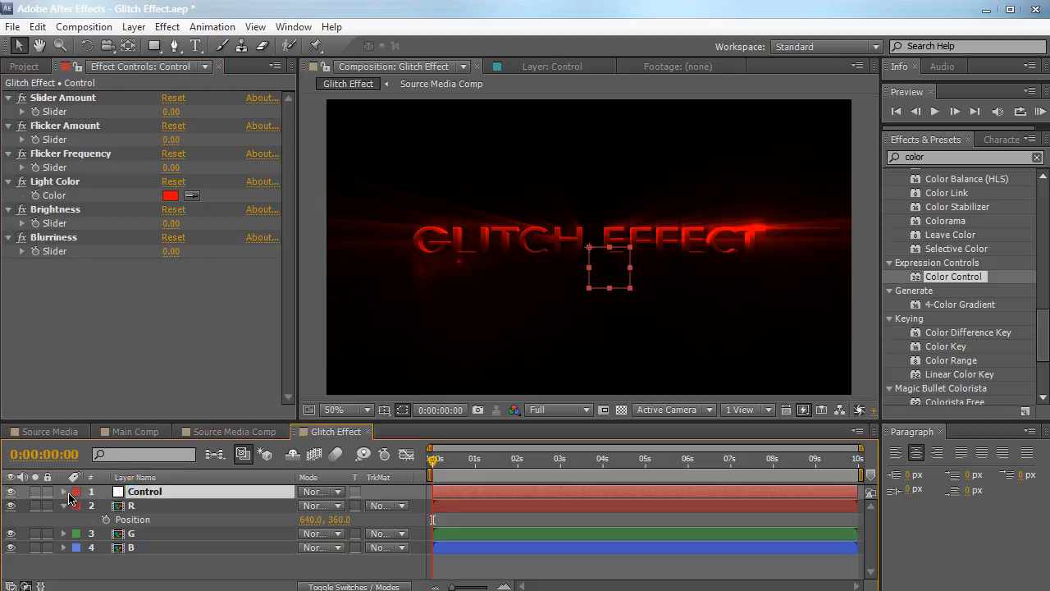
click(65, 493)
click(76, 505)
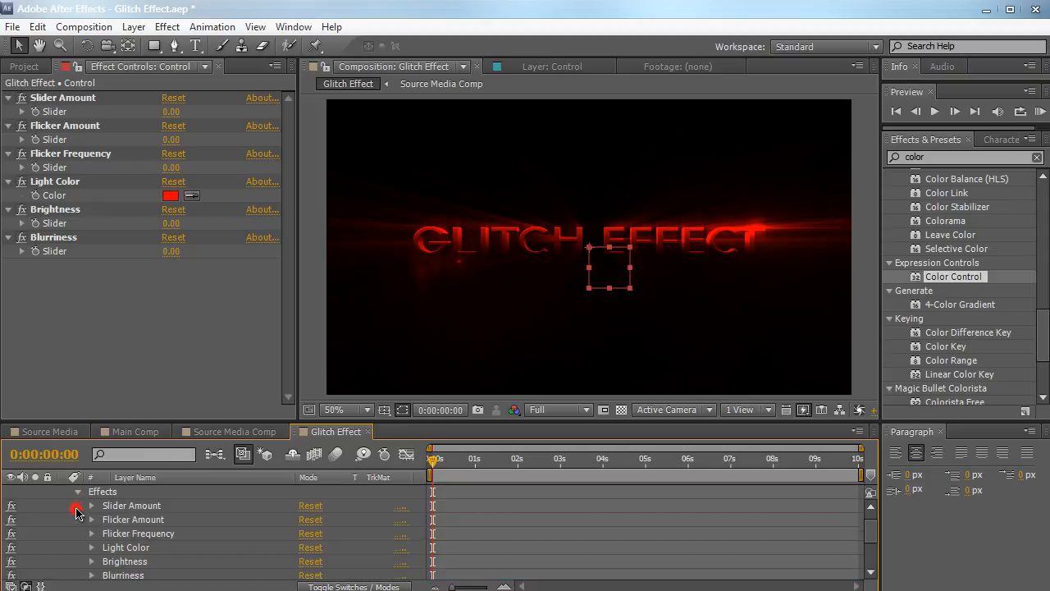
key(grave)
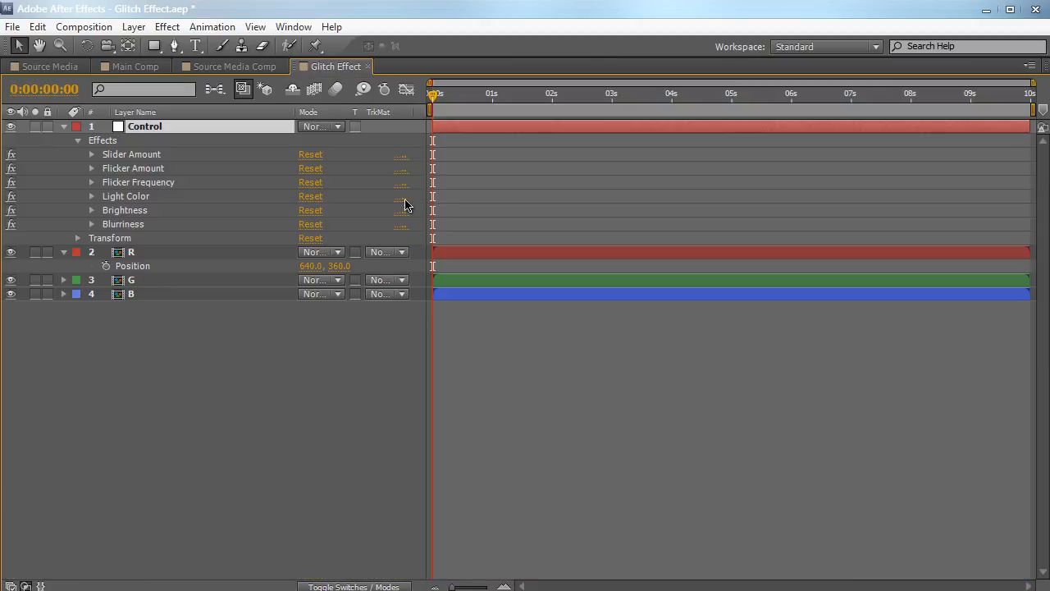
click(91, 155)
click(91, 183)
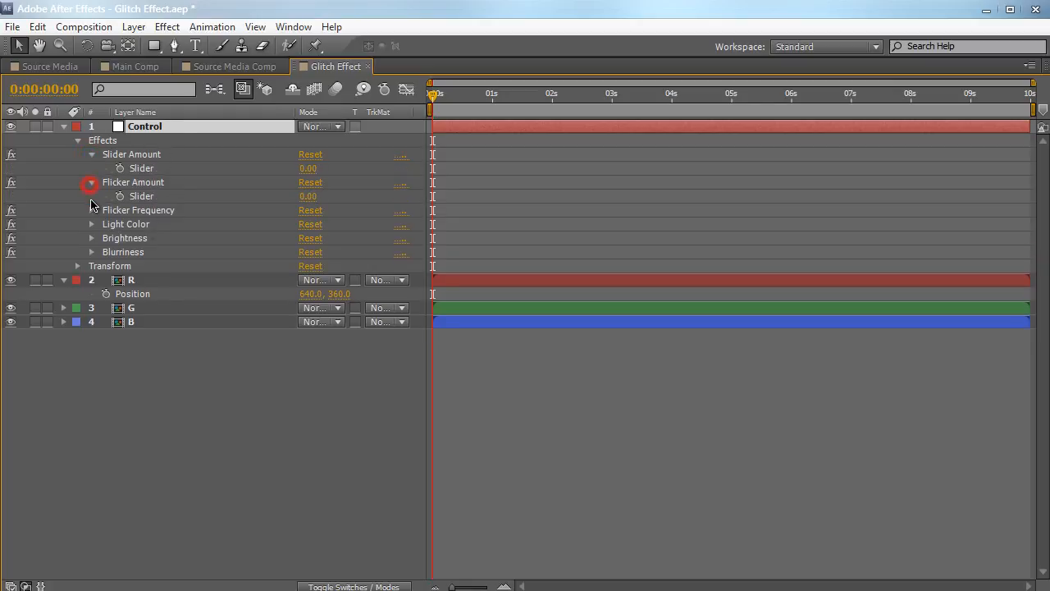
click(91, 211)
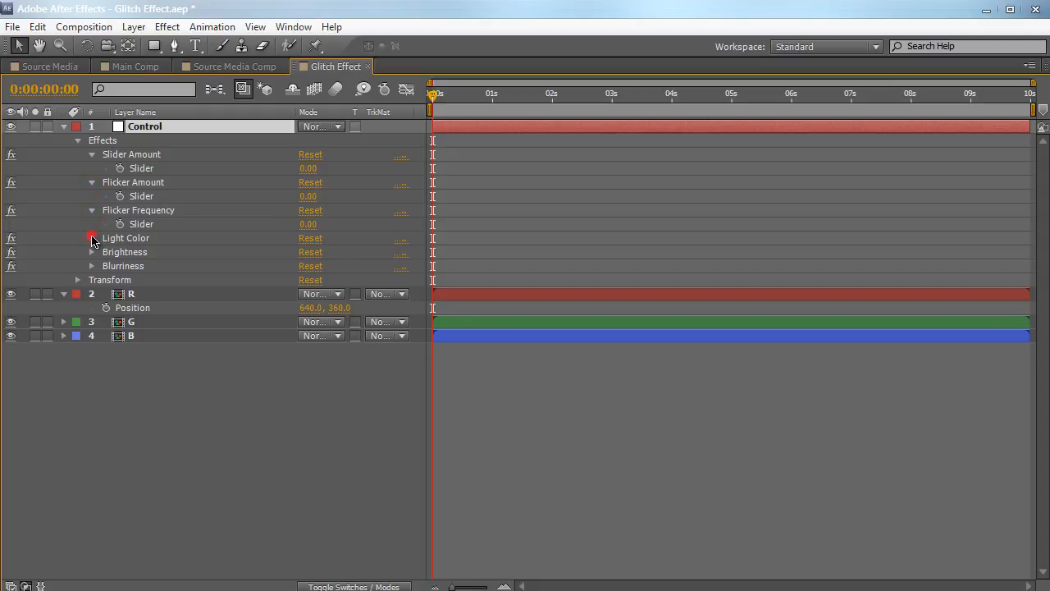
click(92, 238)
click(91, 266)
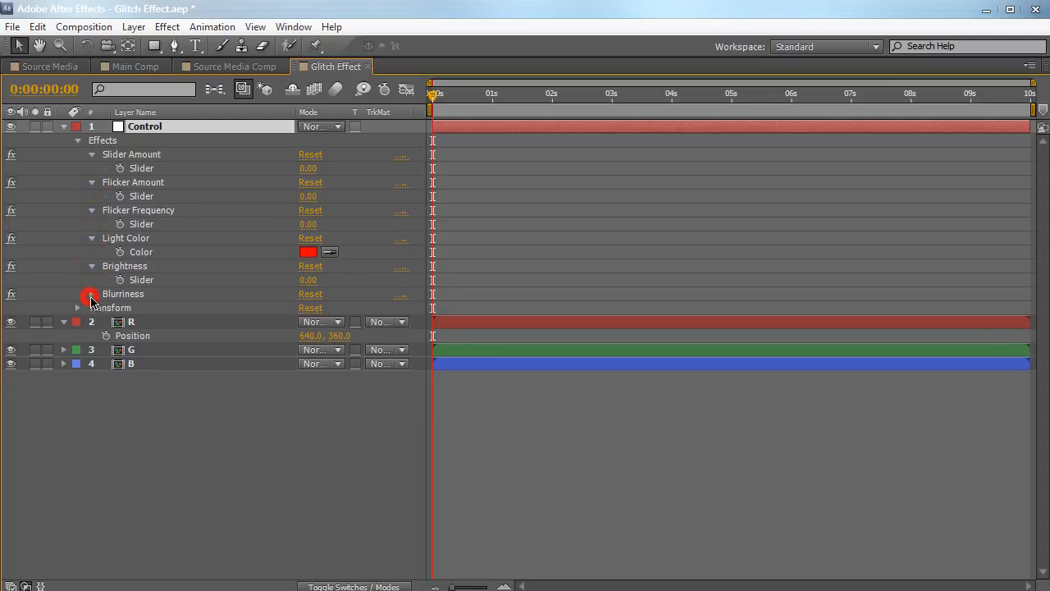
click(91, 294)
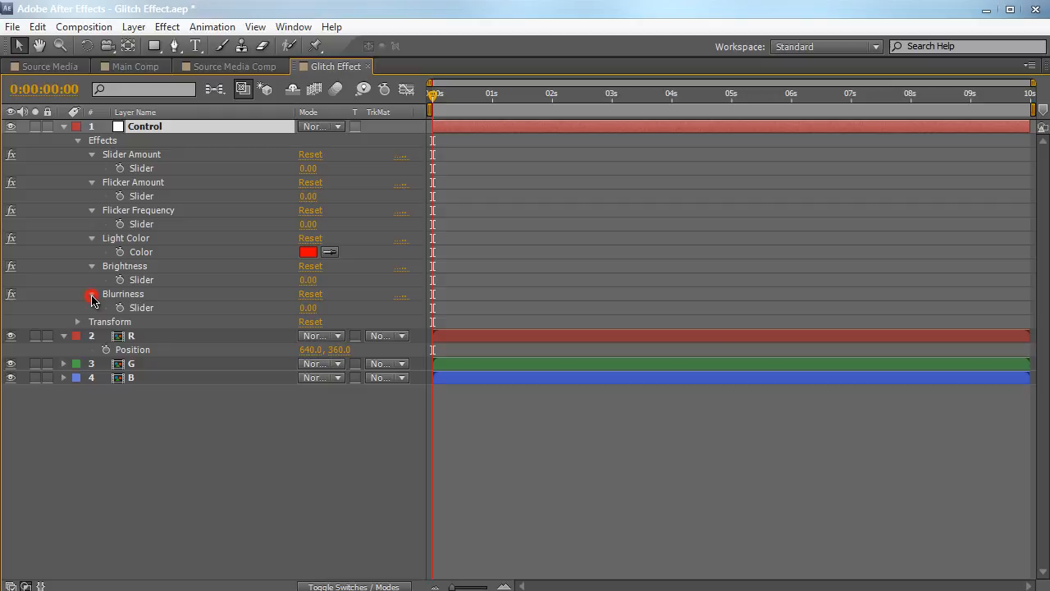
click(179, 410)
Give the R layer's Position the expression wiggle(5, thisComp.layer("Control").effect("Slider Amount")("Slider")), linking the amplitude to the Slider Amount slider.
click(170, 338)
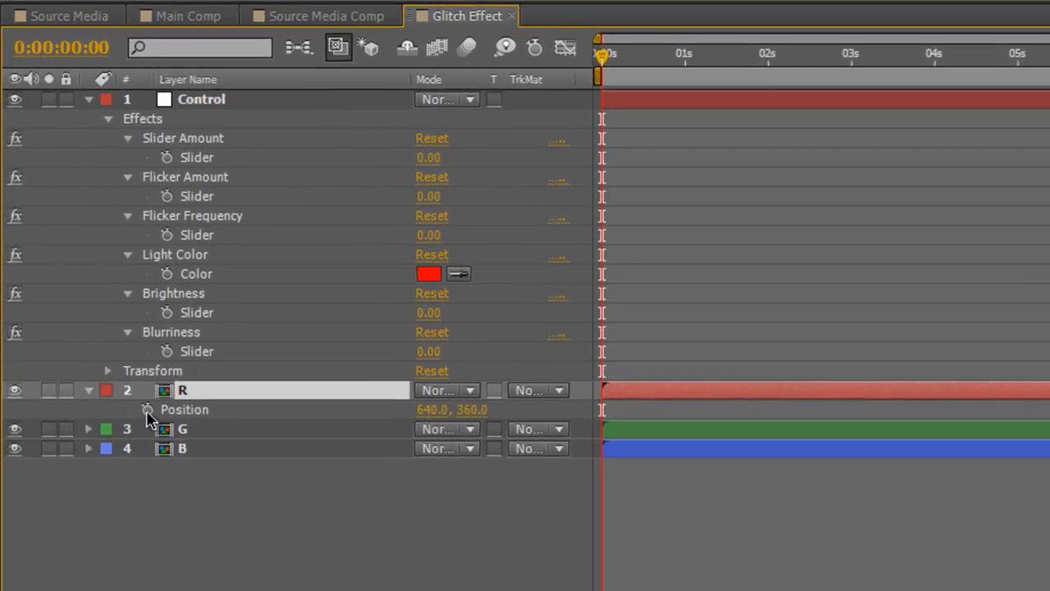
alt+click(105, 350)
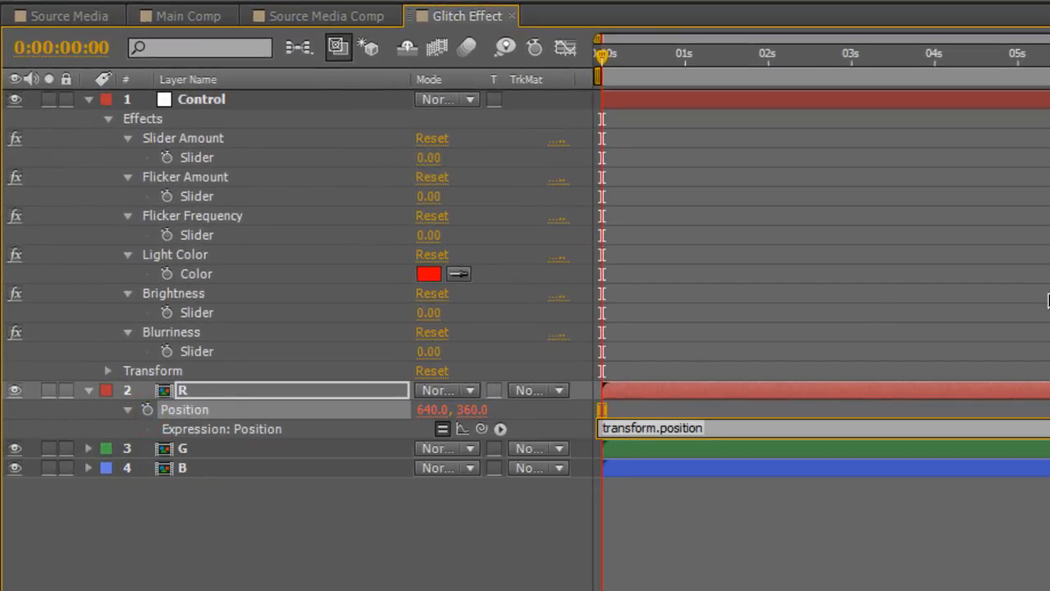
text(wiggle(5,)
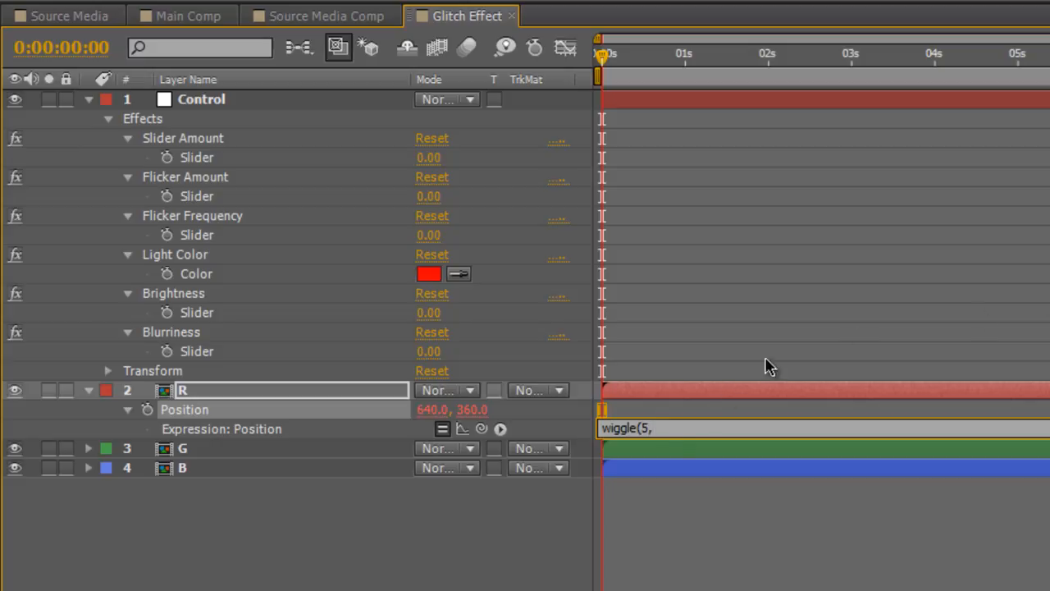
drag(481, 428, 306, 159)
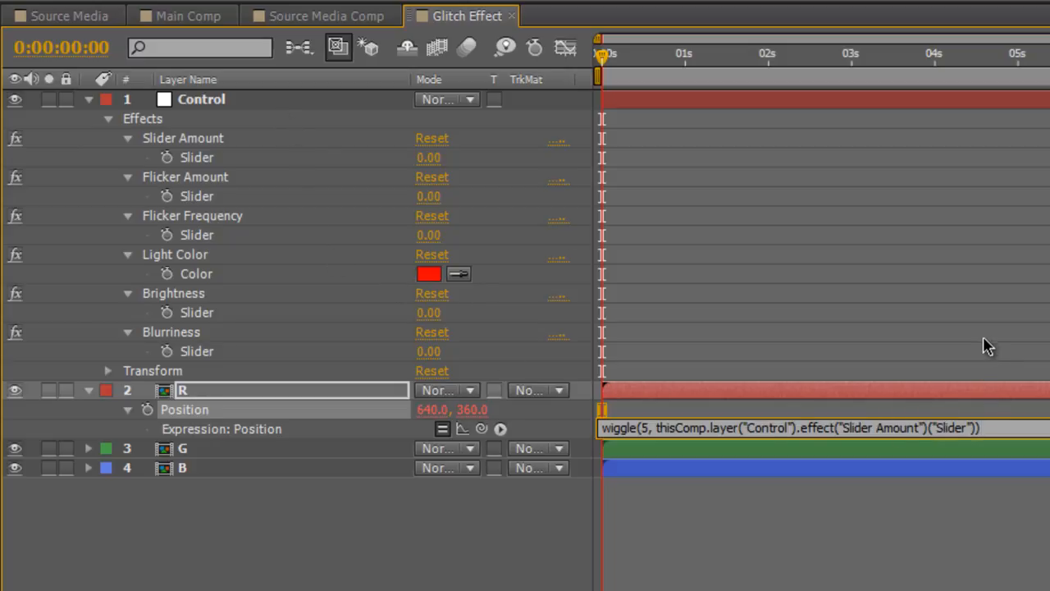
click(1002, 328)
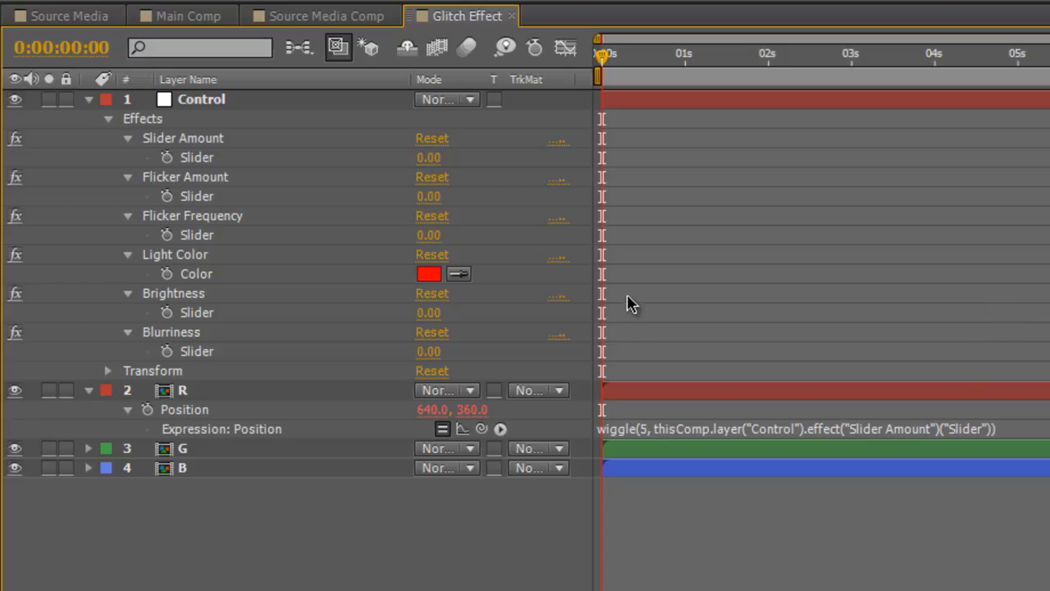
Reveal Position on the G and B layers and copy the R layer's wiggle expression to G's Position.
click(704, 428)
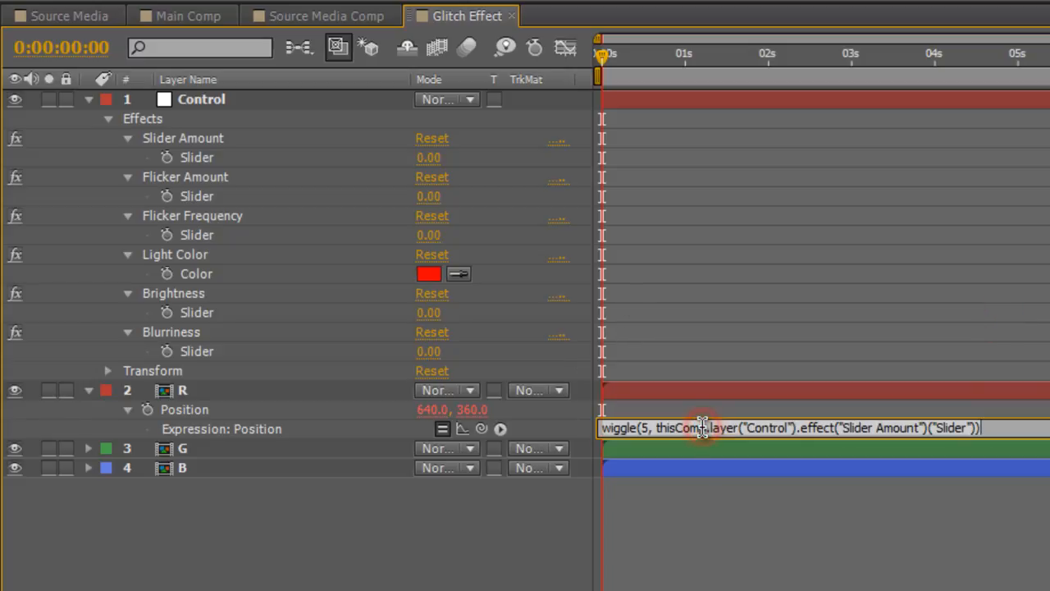
click(271, 450)
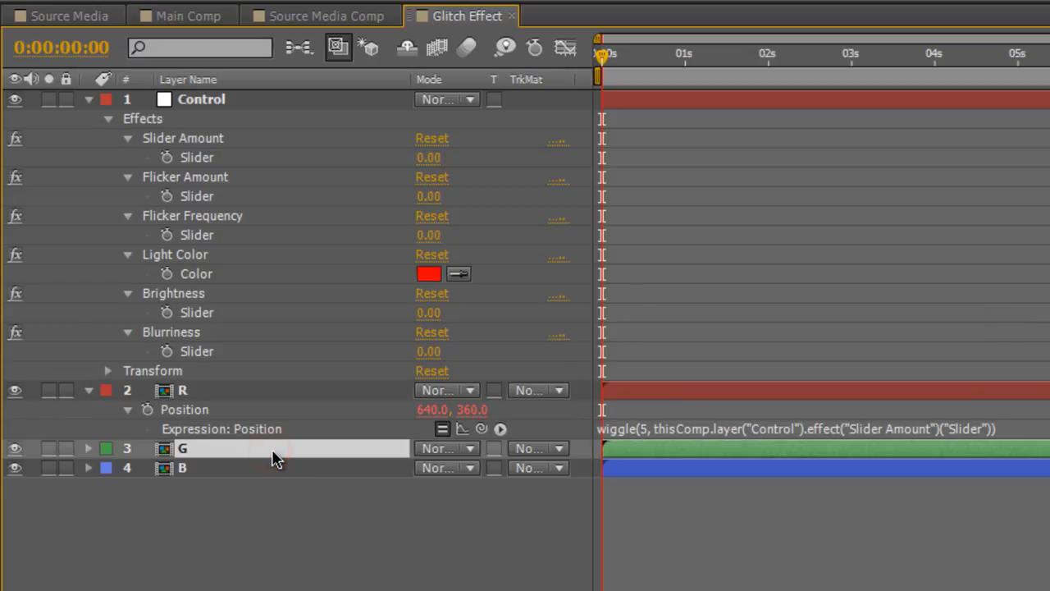
key(p)
click(260, 493)
key(p)
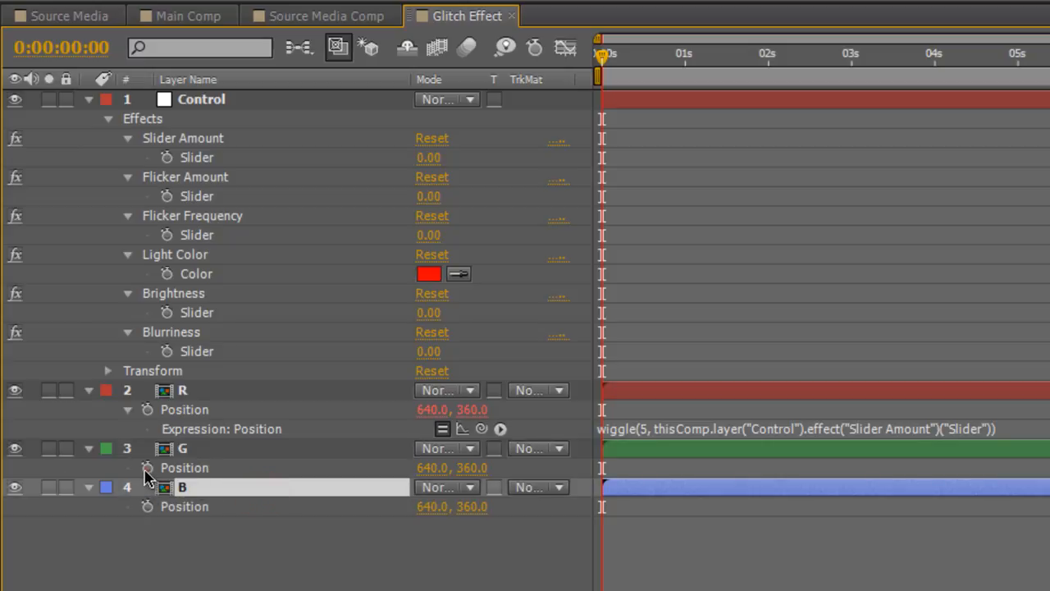
alt+click(147, 467)
text(wiggle(5, thisComp.layer("Control").effect("Slider Amount")("Slider")))
Apply the same Slider Amount wiggle expression to the B layer's Position.
click(279, 526)
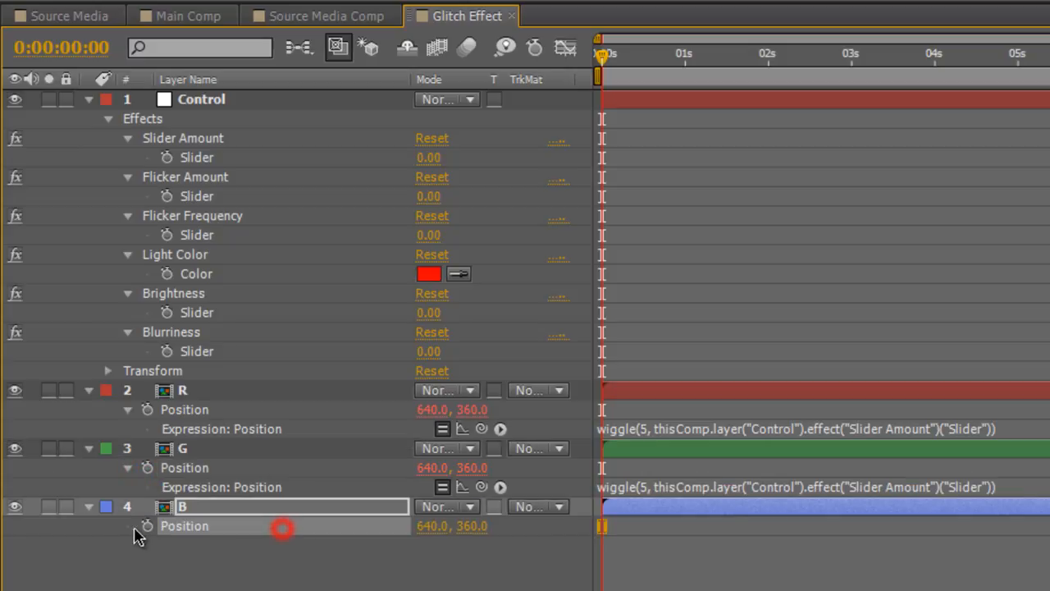
alt+click(147, 526)
text(wiggle(5, thisComp.layer("Control").effect("Slider Amount")("Slider")))
click(730, 271)
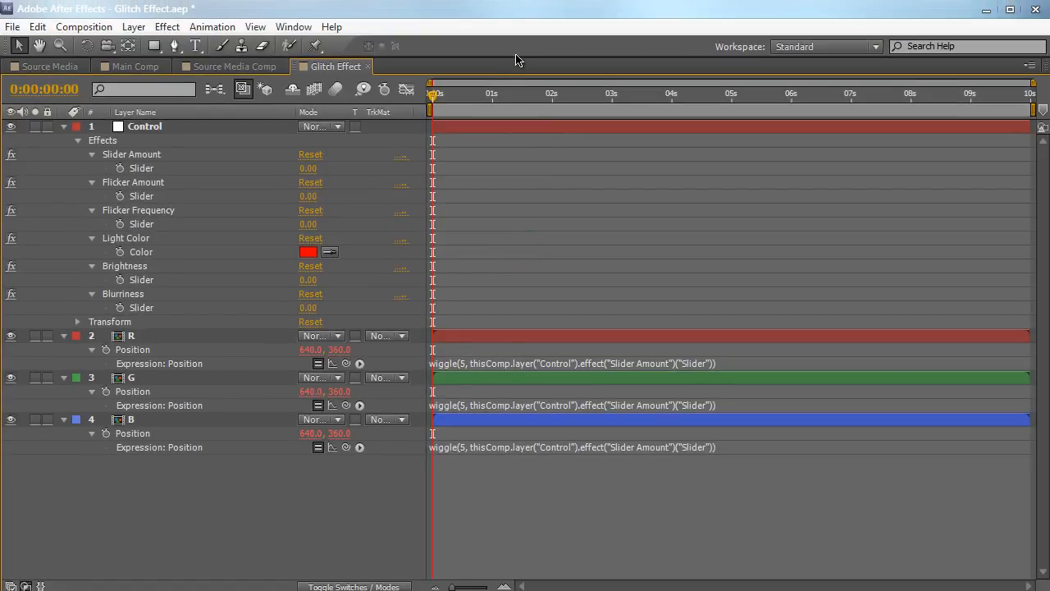
Restore the full workspace, move the playhead to 0:00:00:08 and set the Control layer's Slider Amount to 10.
key(grave)
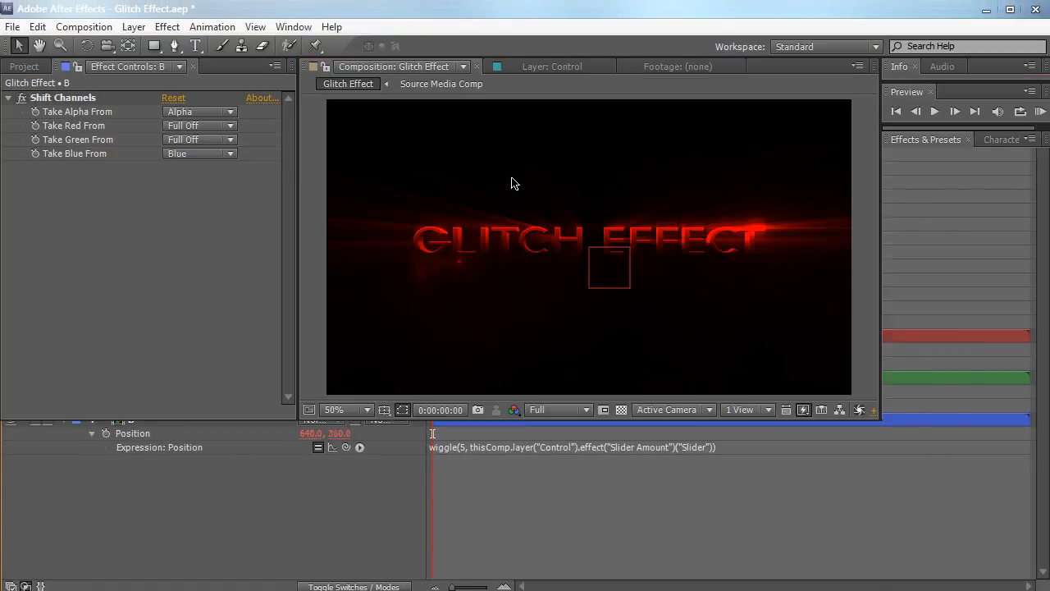
drag(433, 462, 514, 473)
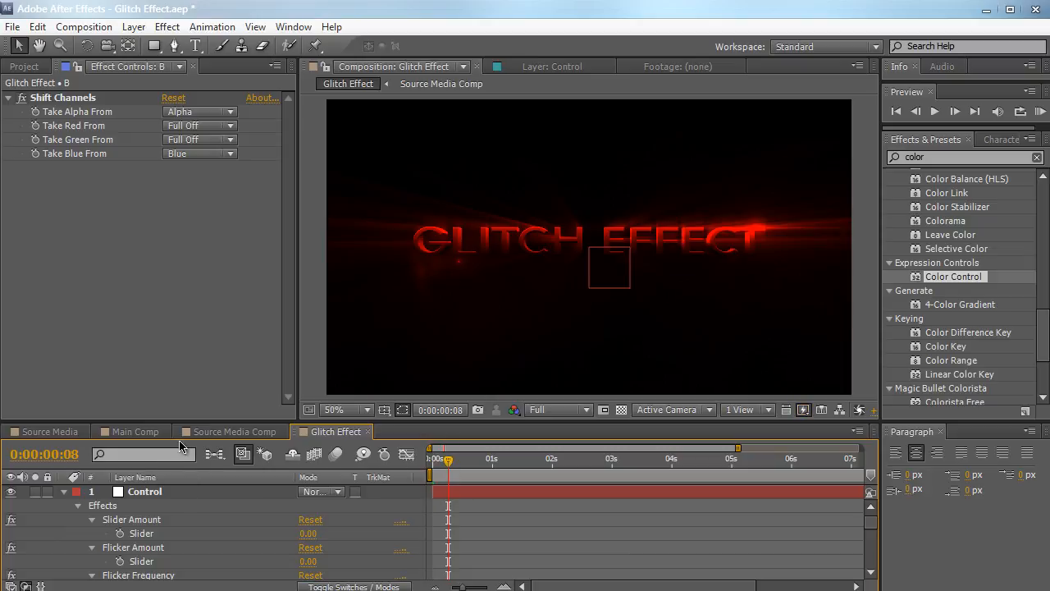
click(177, 493)
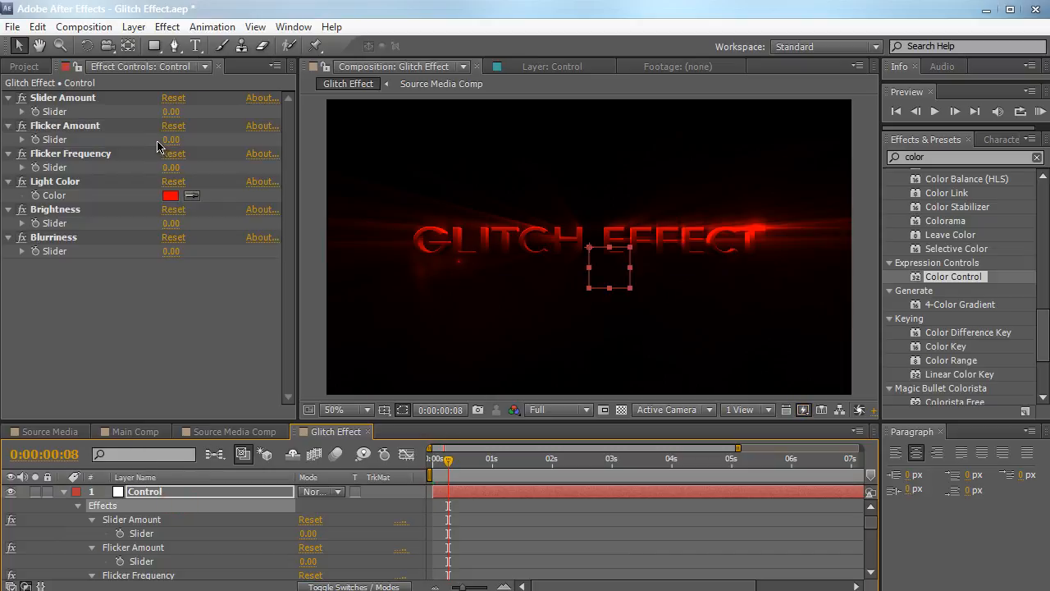
click(170, 113)
text(0)
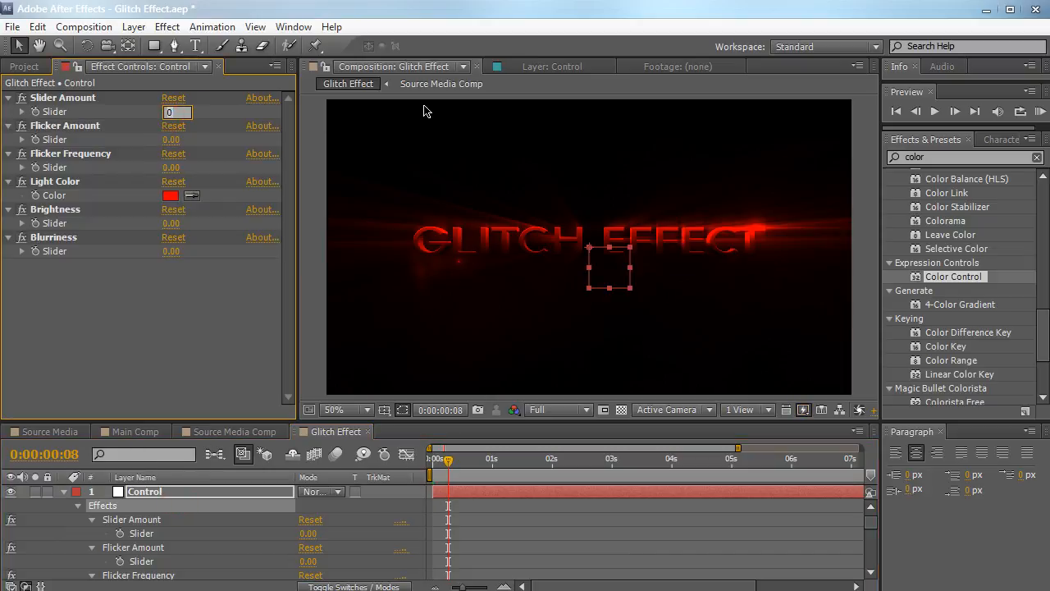
text(0)
key(Return)
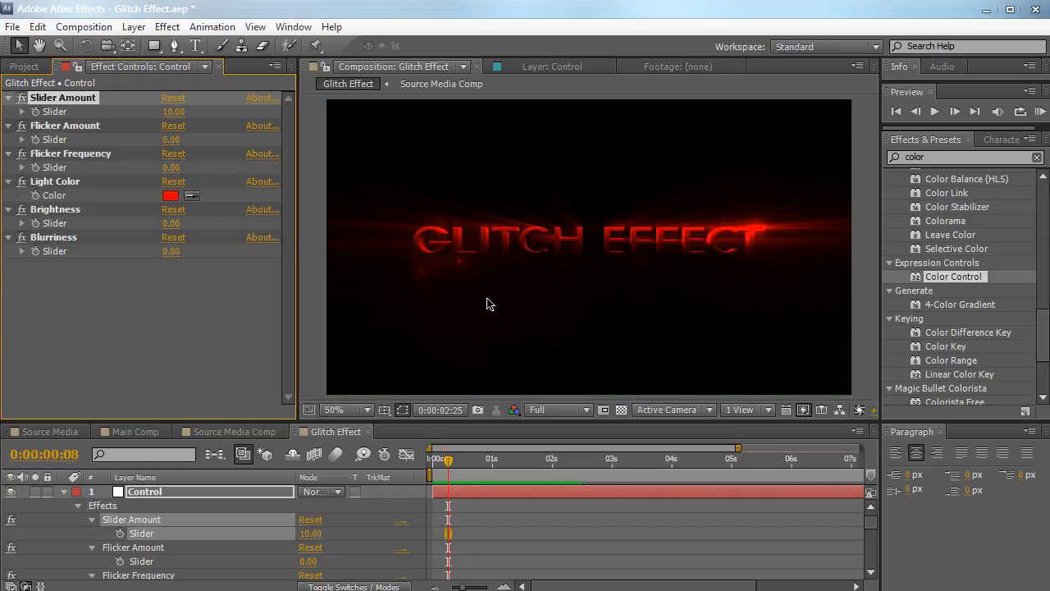
Check the channel wiggle in the preview and at 0:00:01:27, and enlarge the timeline to show more layer properties.
key(space)
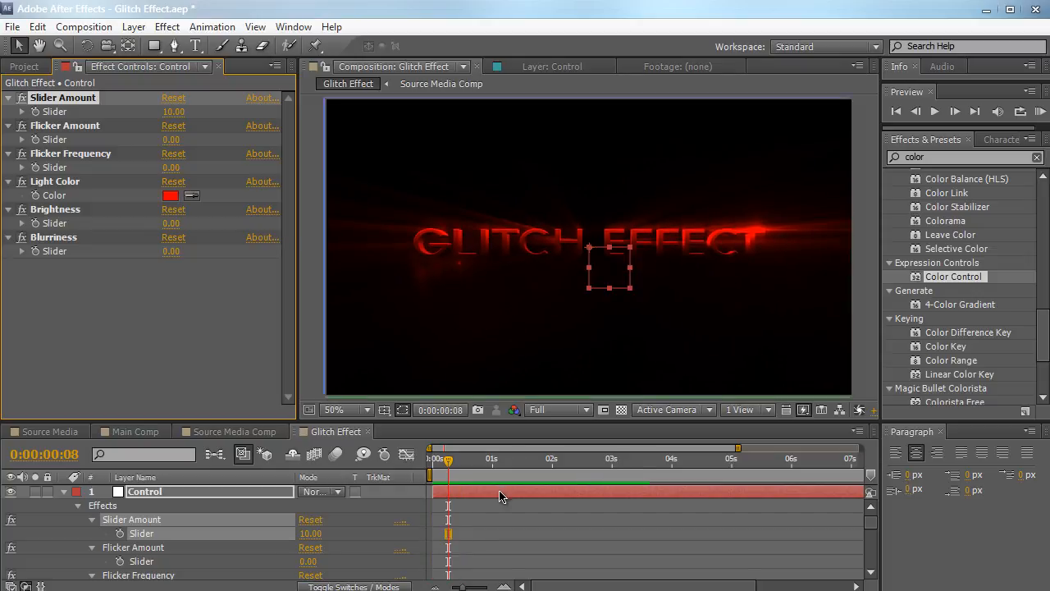
drag(447, 467, 546, 463)
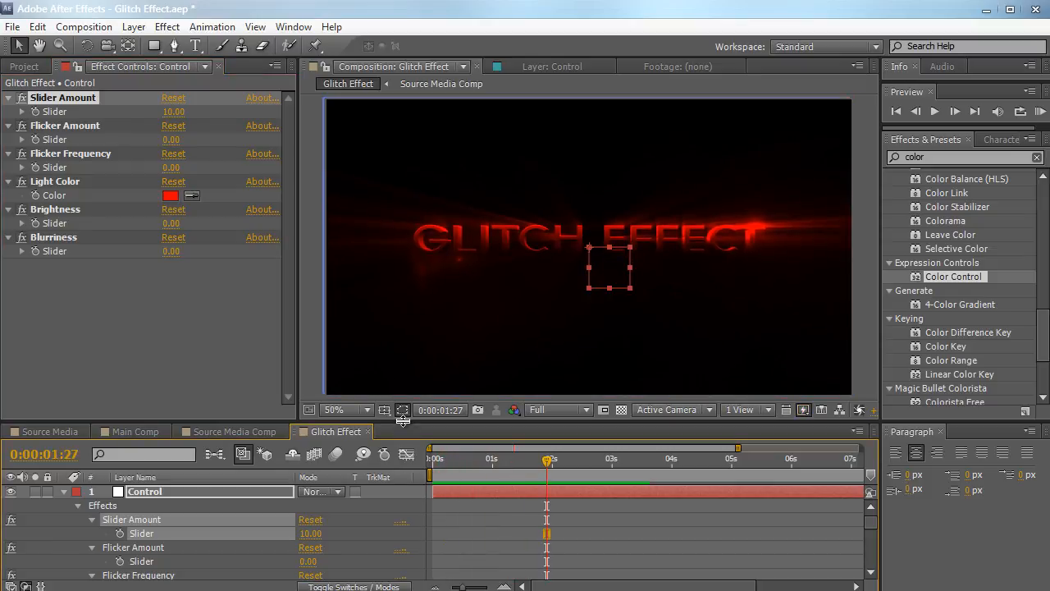
drag(403, 431, 408, 245)
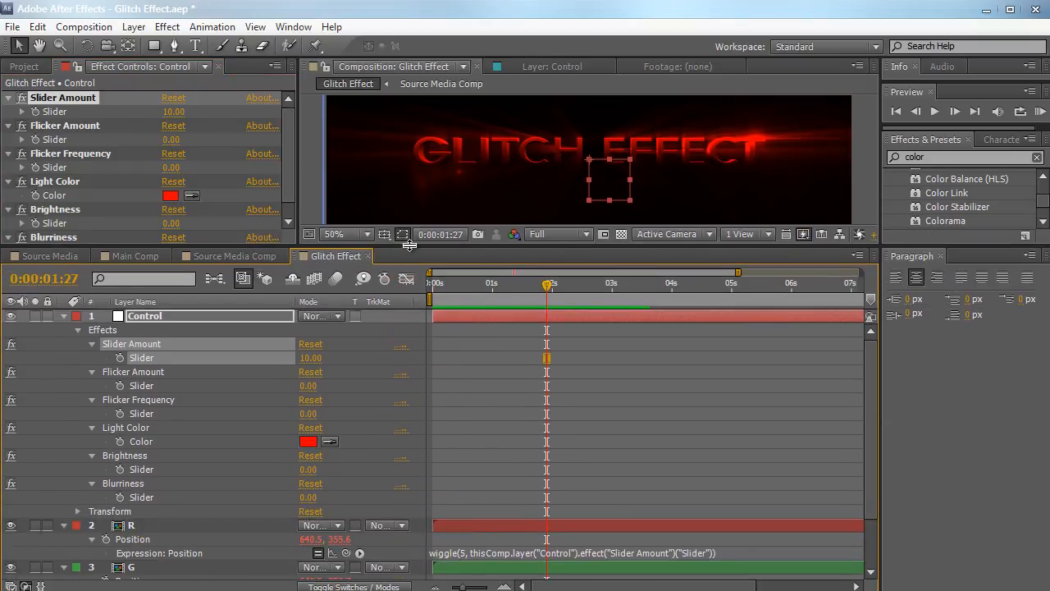
Set the blending mode of the R and G channel layers to Screen.
click(325, 319)
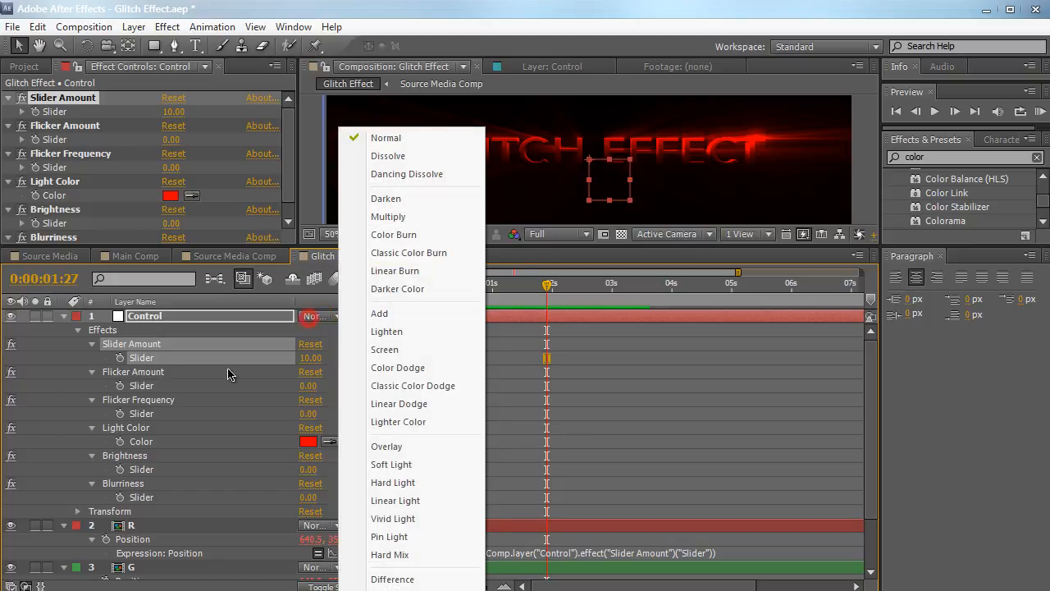
click(161, 526)
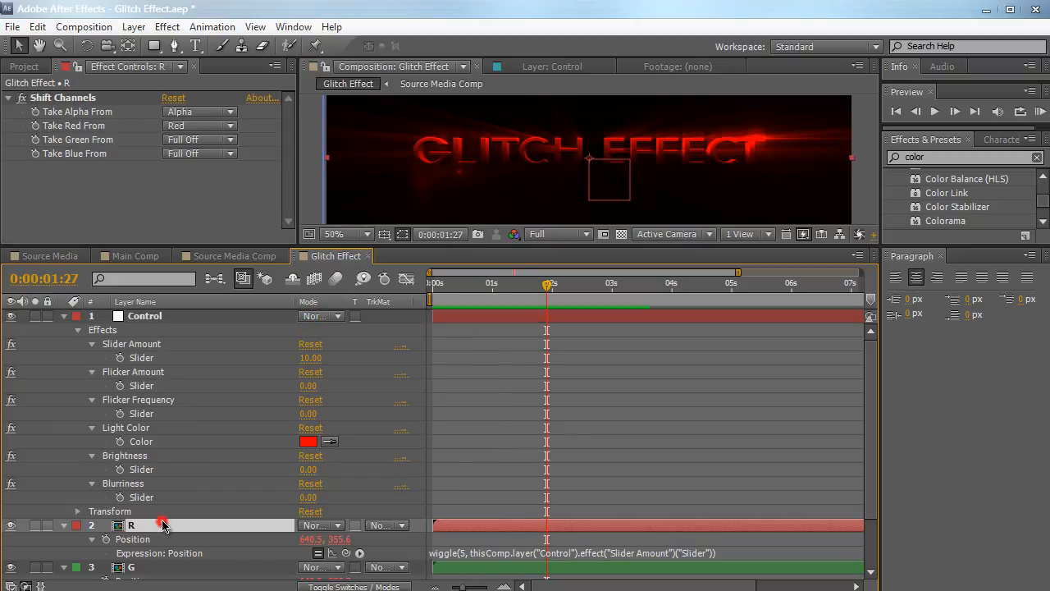
click(322, 525)
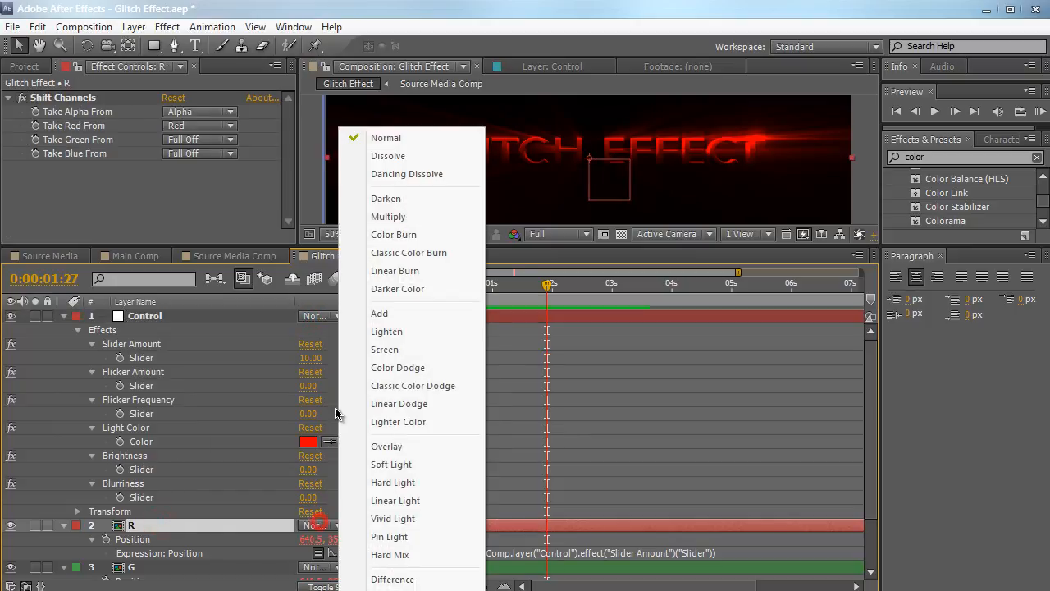
click(385, 349)
scroll(317, 468, down, 1)
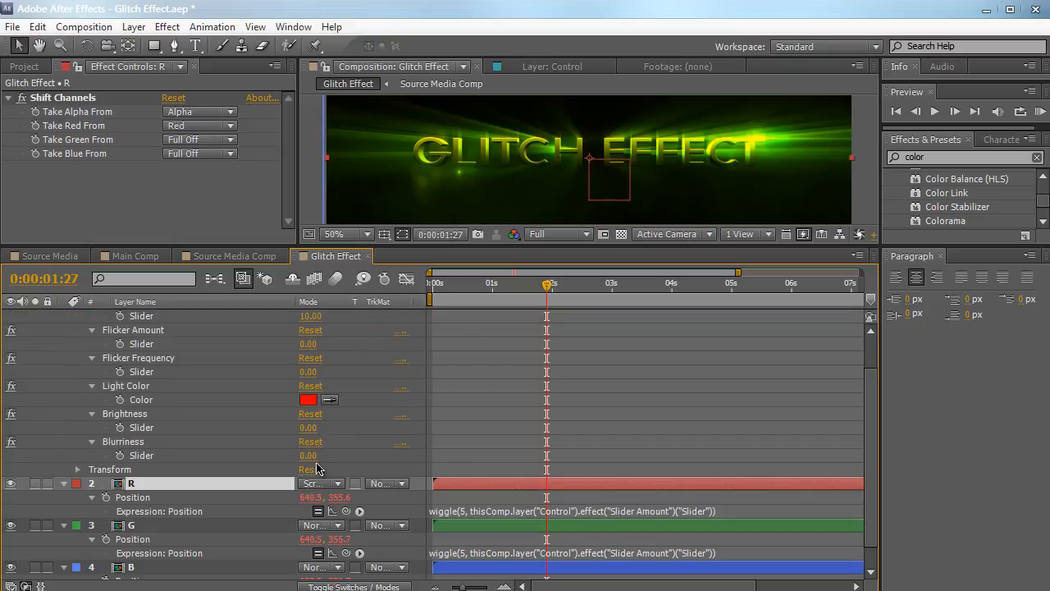
click(316, 525)
click(397, 353)
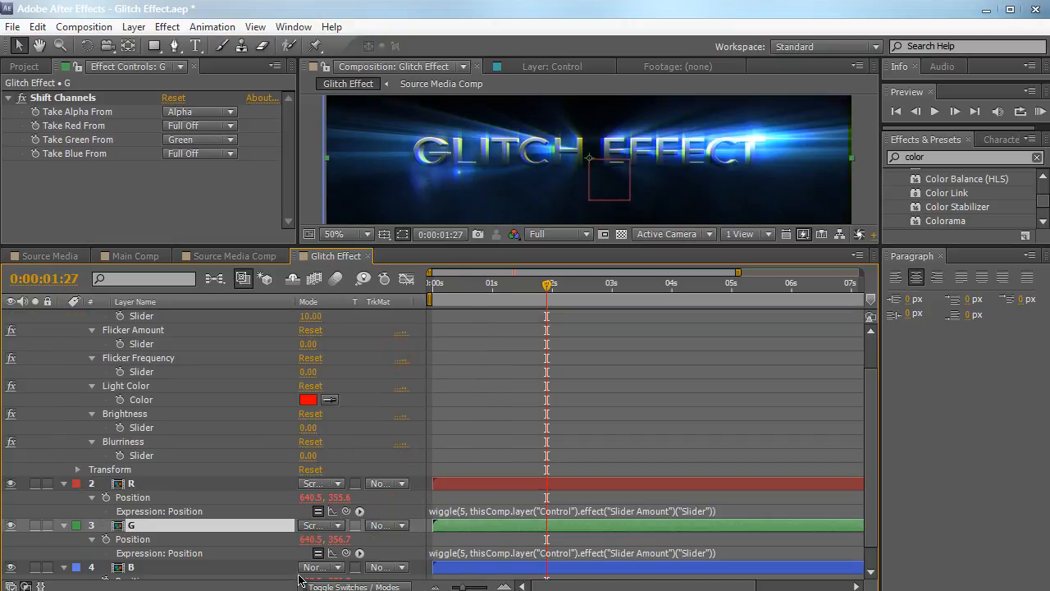
click(310, 568)
click(492, 221)
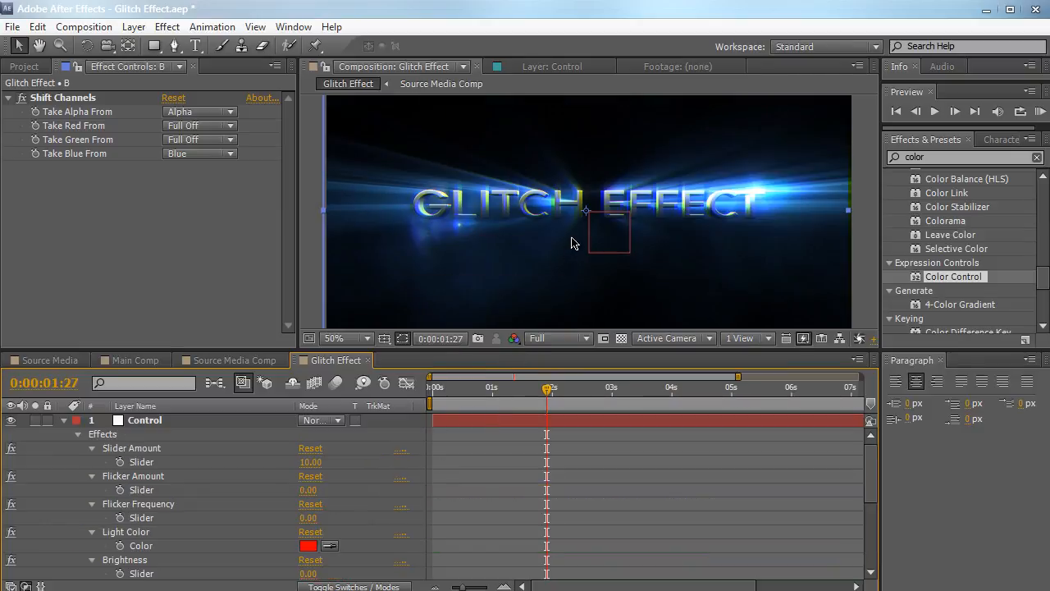
Try the Control layer's Slider Amount at 0 and at 46.
click(164, 422)
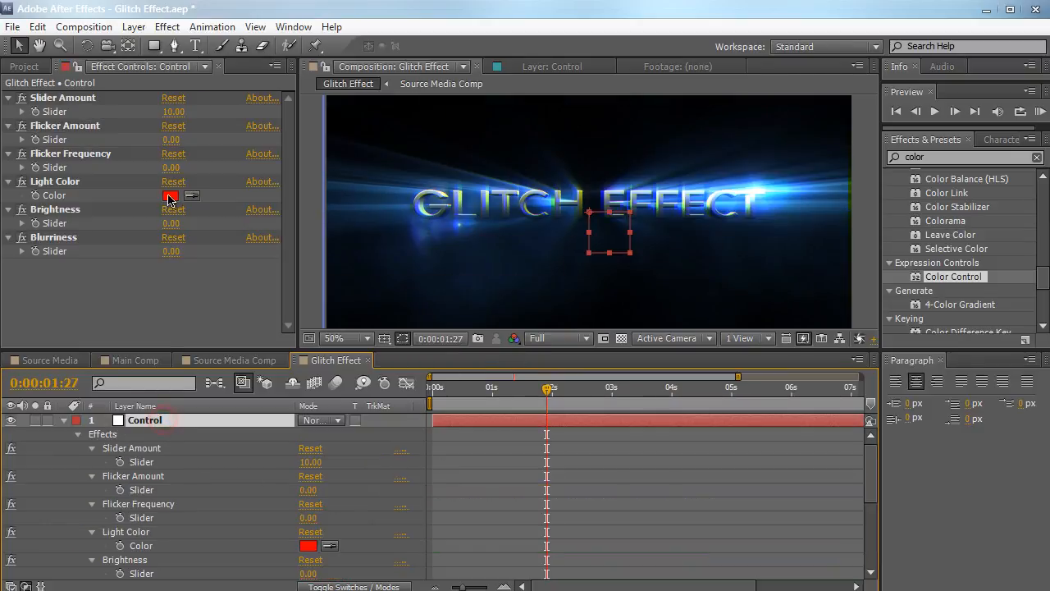
click(172, 112)
text(0)
key(Return)
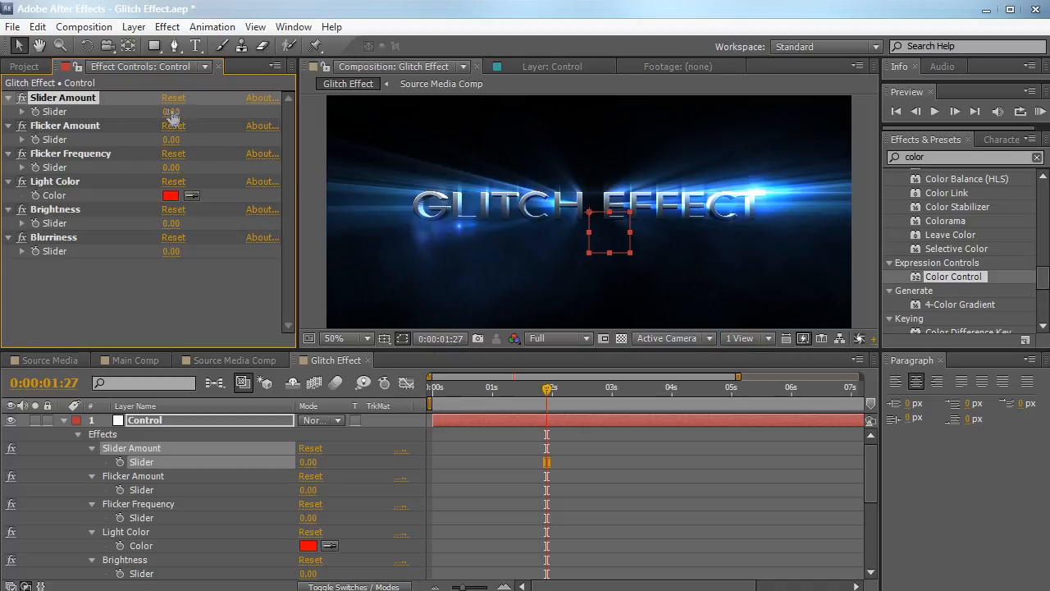
drag(188, 110, 222, 110)
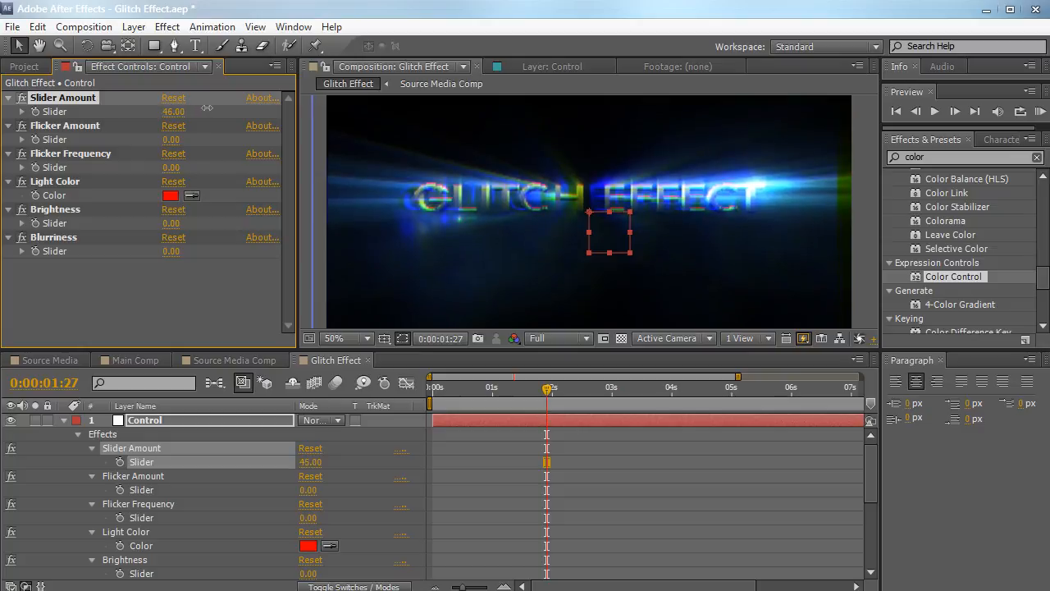
Scrub the playhead to 0:00:02:09 to check the channel separation and set the Control layer's Slider Amount to 20.
drag(489, 391, 570, 392)
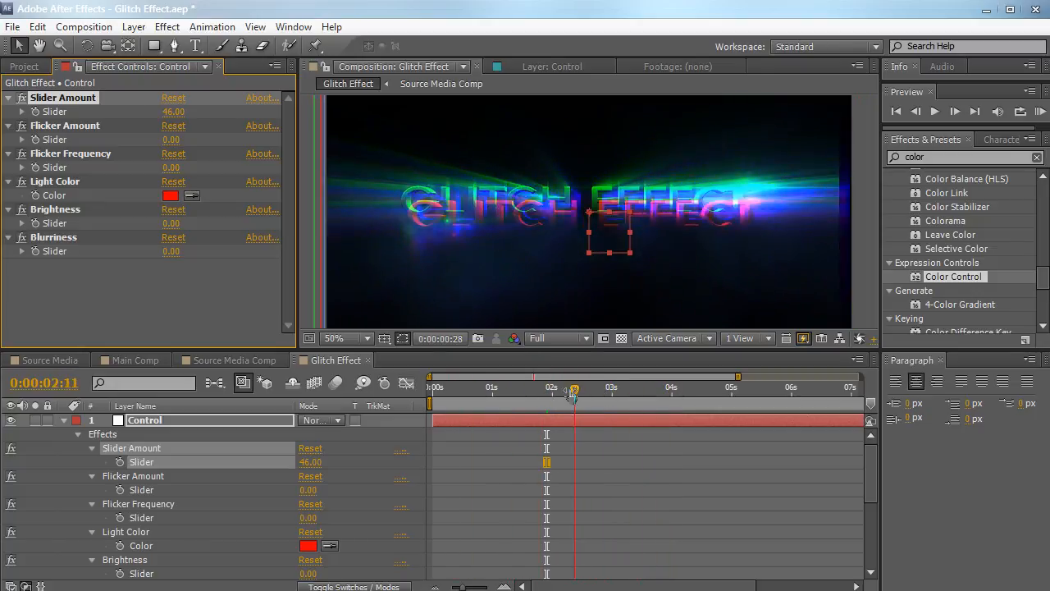
click(174, 111)
text(20)
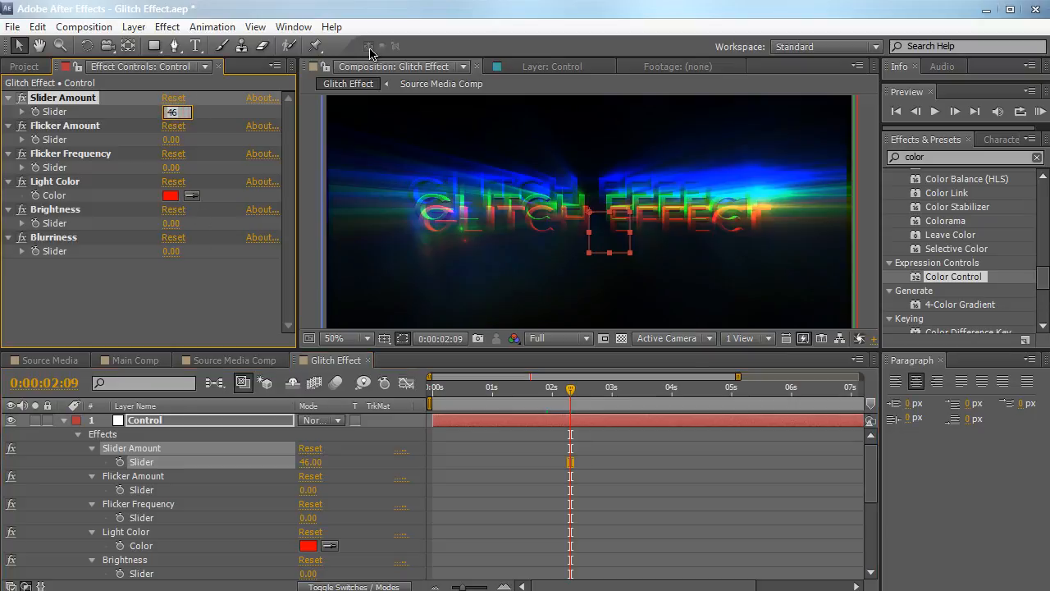
key(Return)
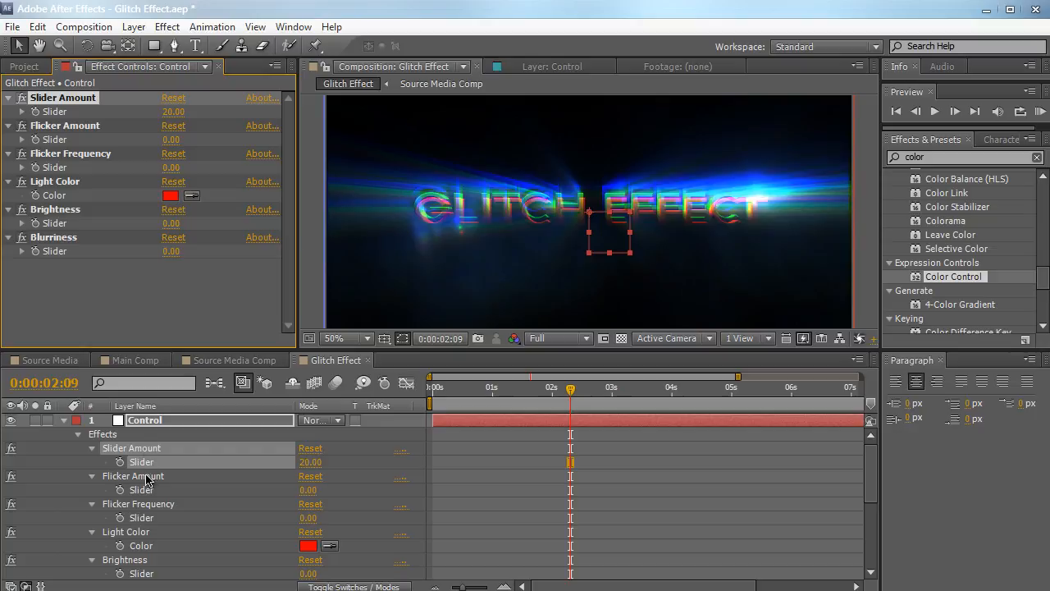
Add a new adjustment layer above the Control layer and name it Flicker.
click(148, 478)
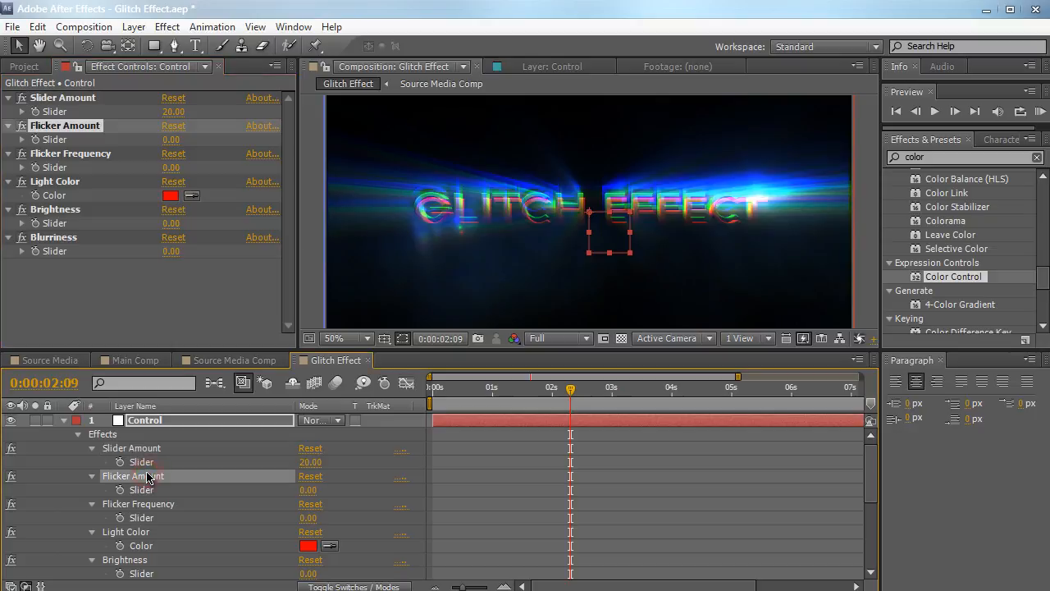
click(136, 26)
mouse_move(373, 49)
click(439, 153)
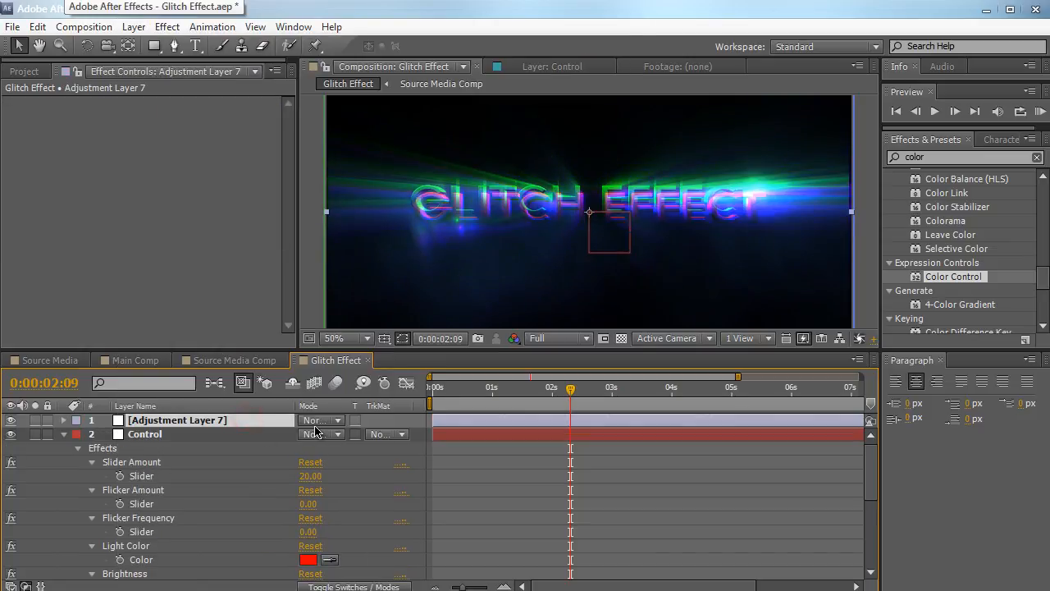
key(Return)
text(Flicker)
key(Return)
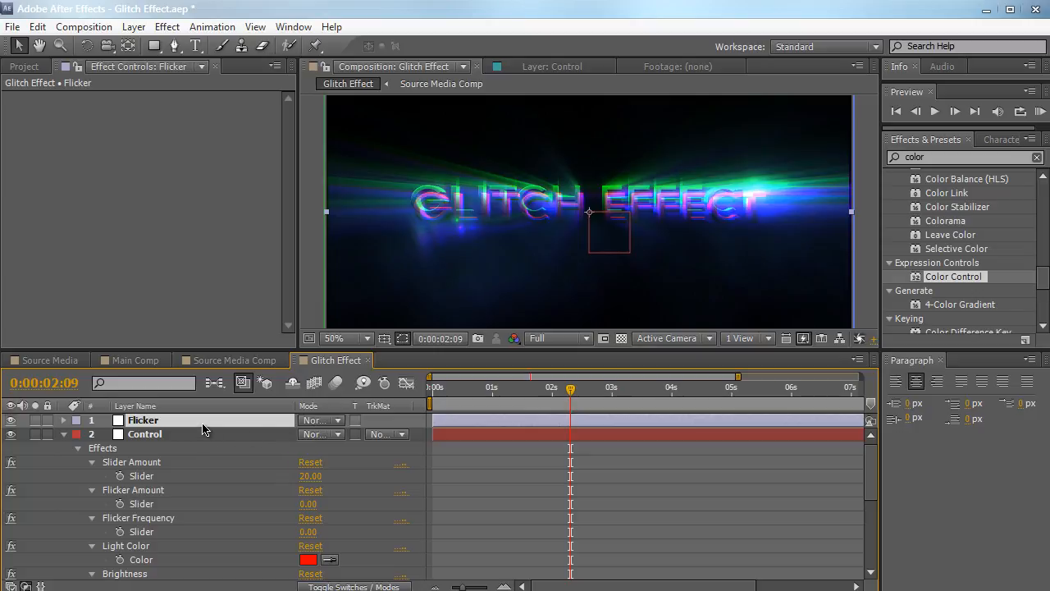
Find the Brightness & Contrast effect and apply it to the Flicker layer with Brightness 46 and Contrast 21.
click(965, 154)
key(BackSpace)
key(BackSpace)
key(BackSpace)
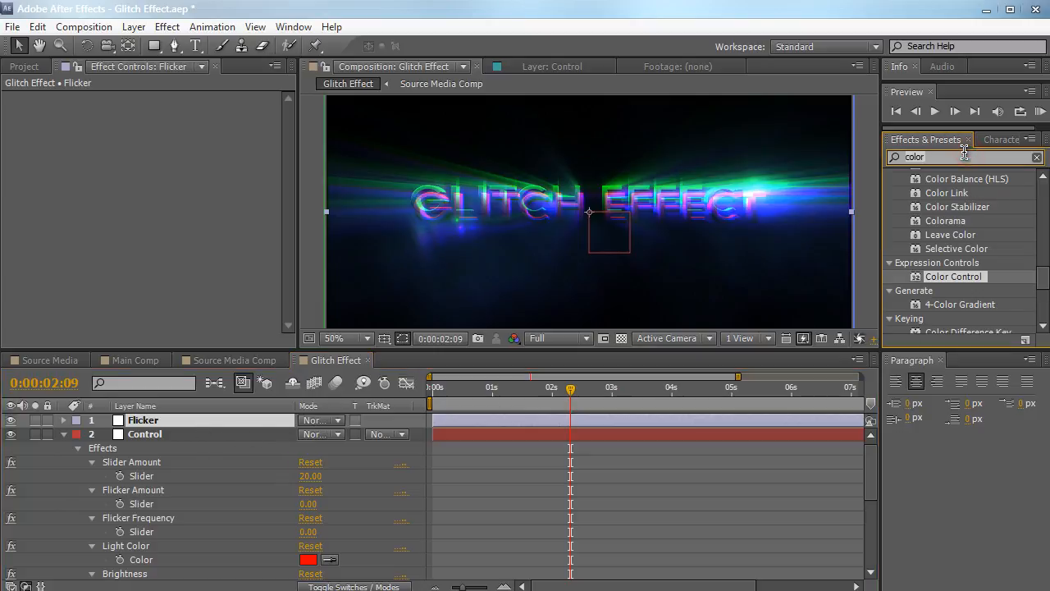
text(lor)
key(BackSpace)
key(BackSpace)
key(BackSpace)
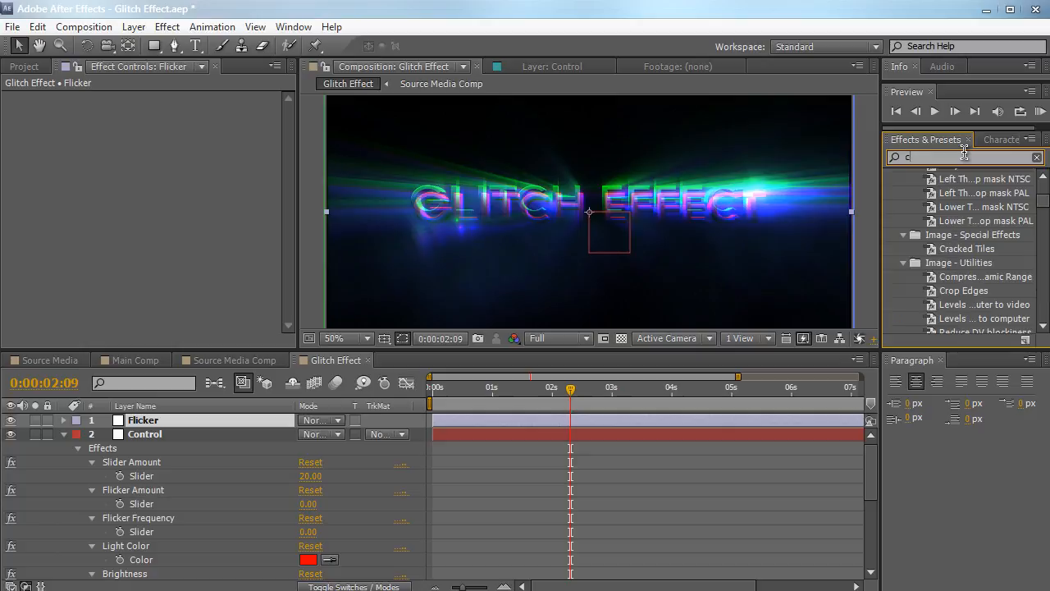
text(ntrast)
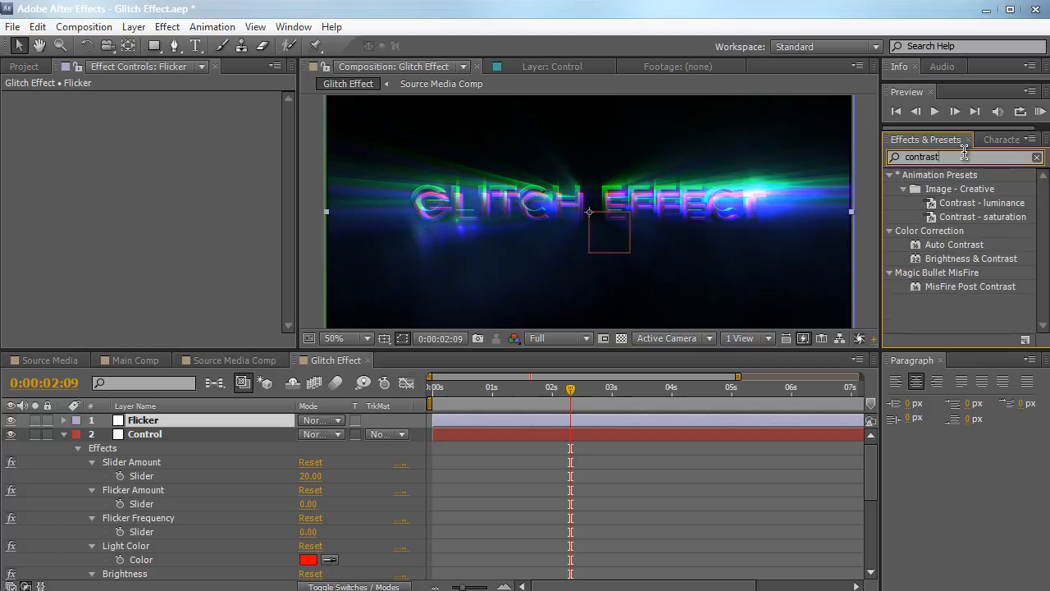
drag(952, 259, 196, 241)
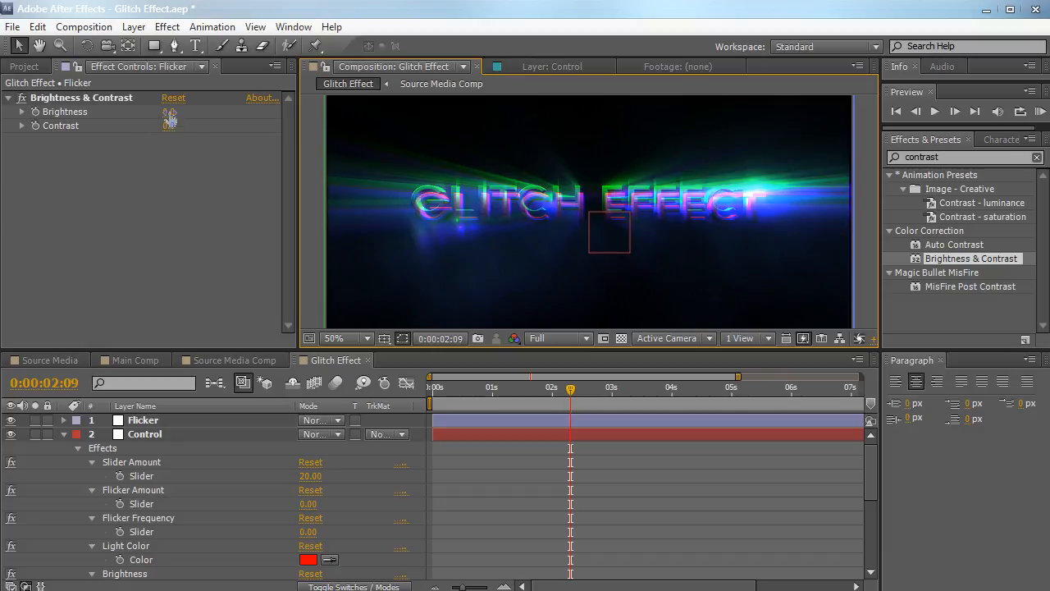
mouse_move(170, 111)
mouse_down()
mouse_move(201, 105)
mouse_move(183, 123)
mouse_up()
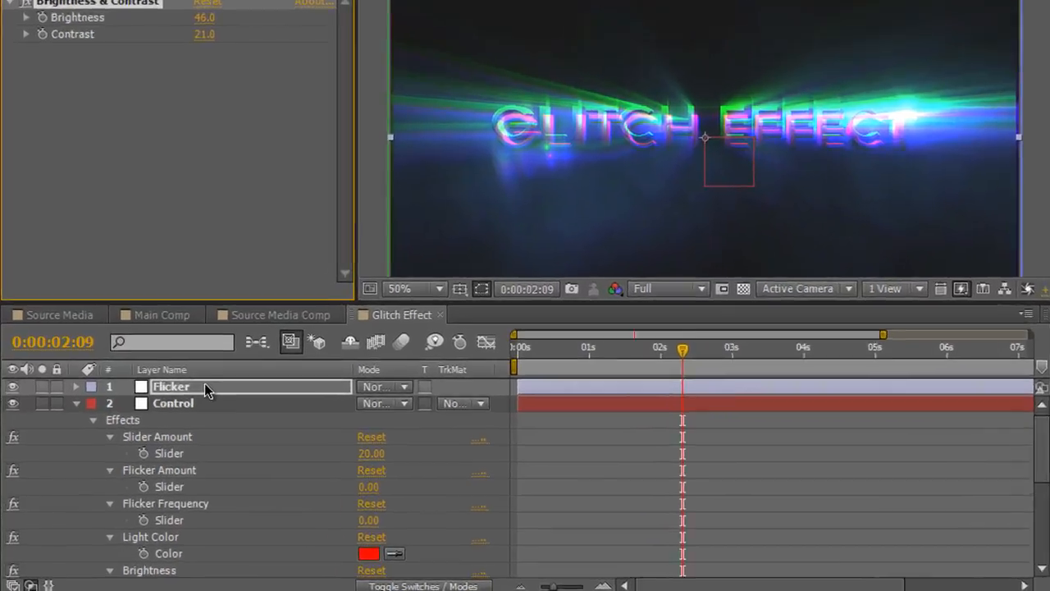
Give the Flicker layer's Opacity a wiggle expression linked to the Control layer's Flicker Frequency slider for frequency and Flicker Amount slider for amount.
key(t)
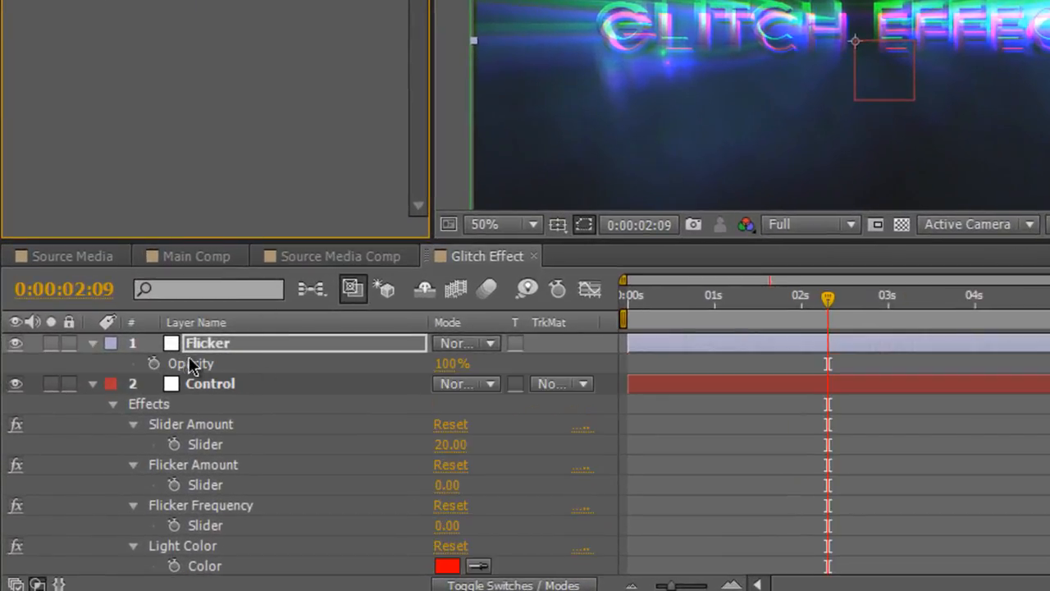
drag(446, 363, 479, 372)
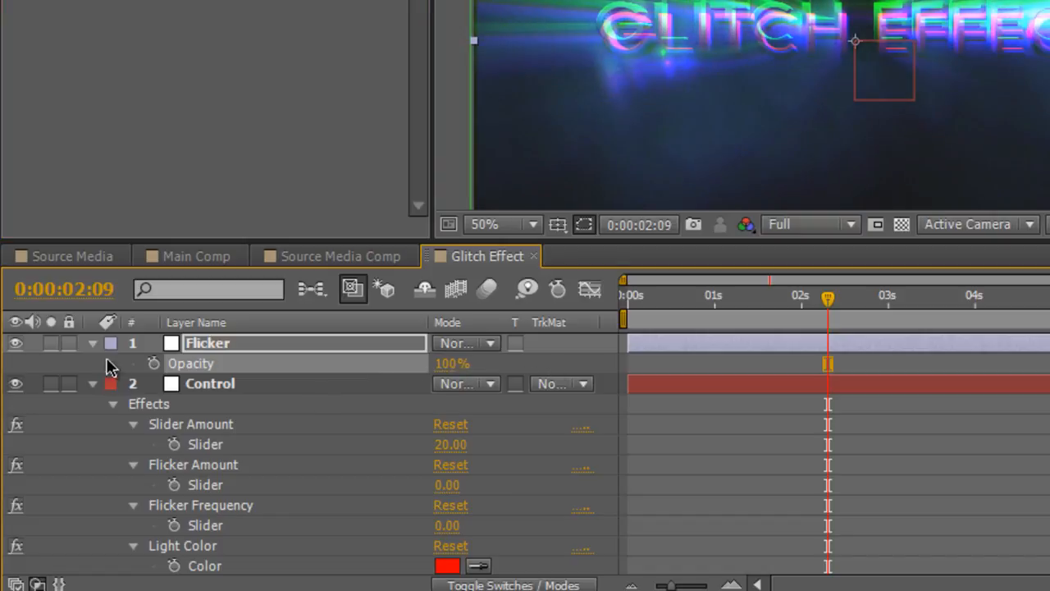
alt+click(153, 363)
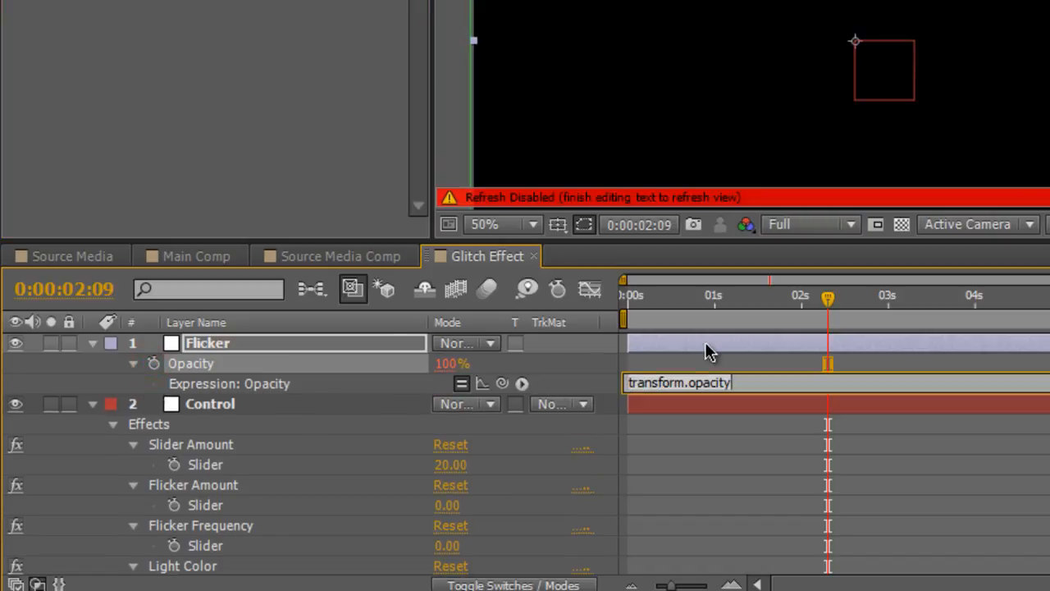
text(wiggle()
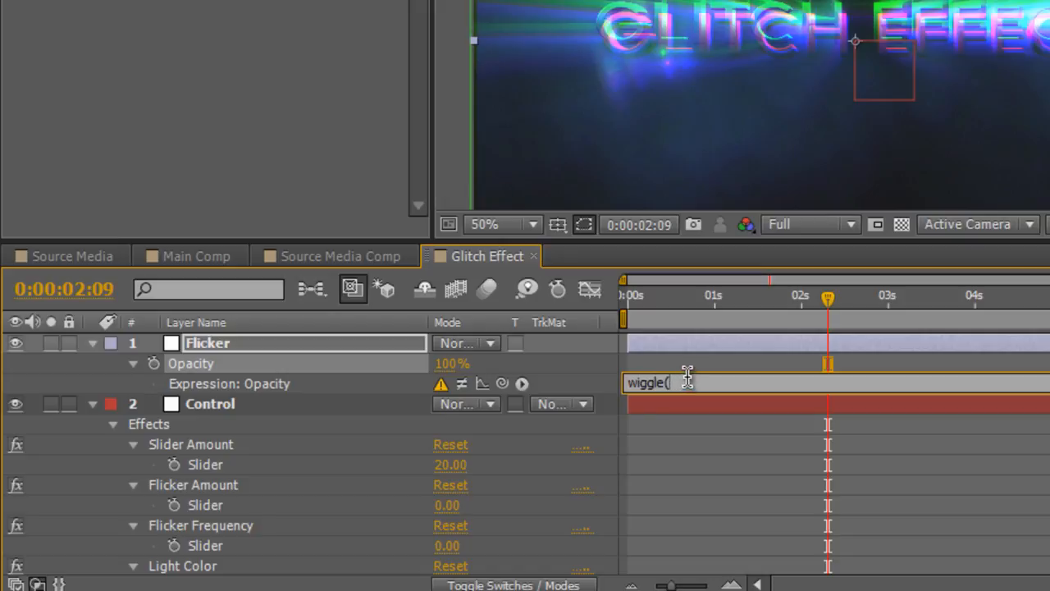
drag(502, 383, 330, 554)
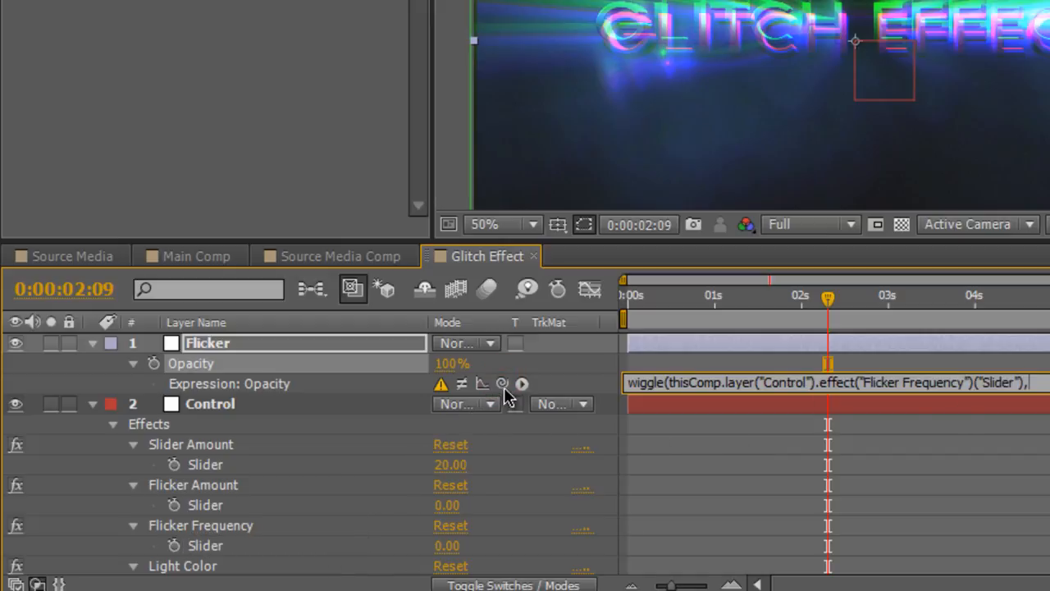
drag(512, 383, 366, 507)
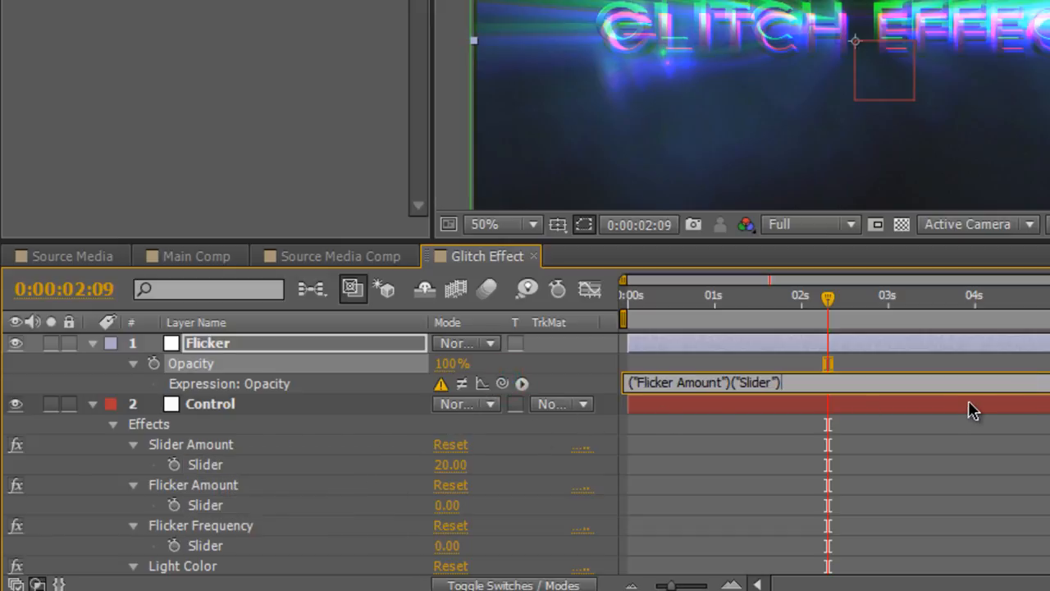
click(938, 162)
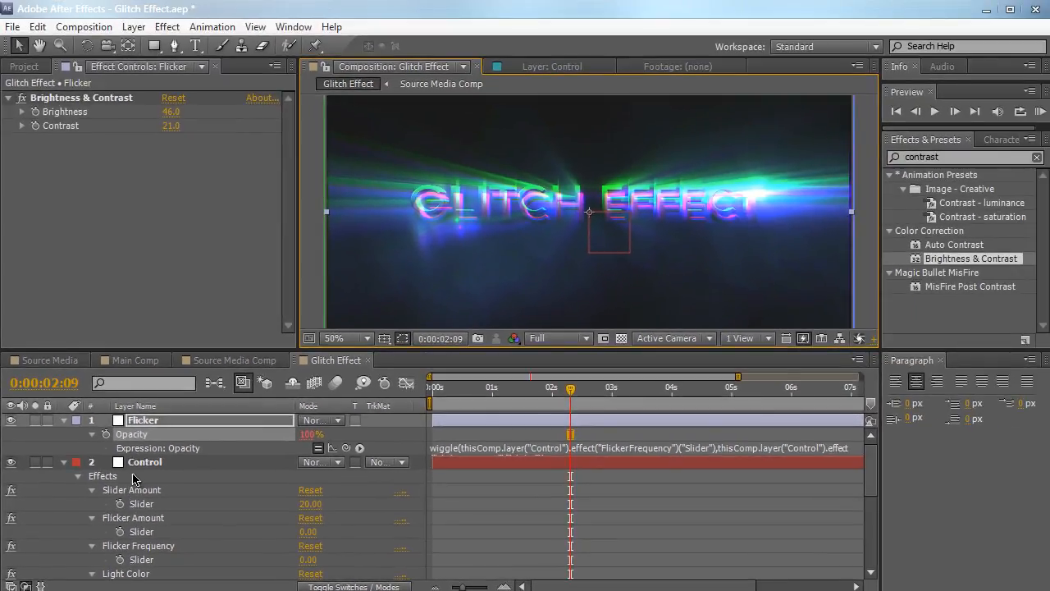
Link the Flicker layer's Brightness property by expression to the Control layer's Brightness slider.
click(151, 466)
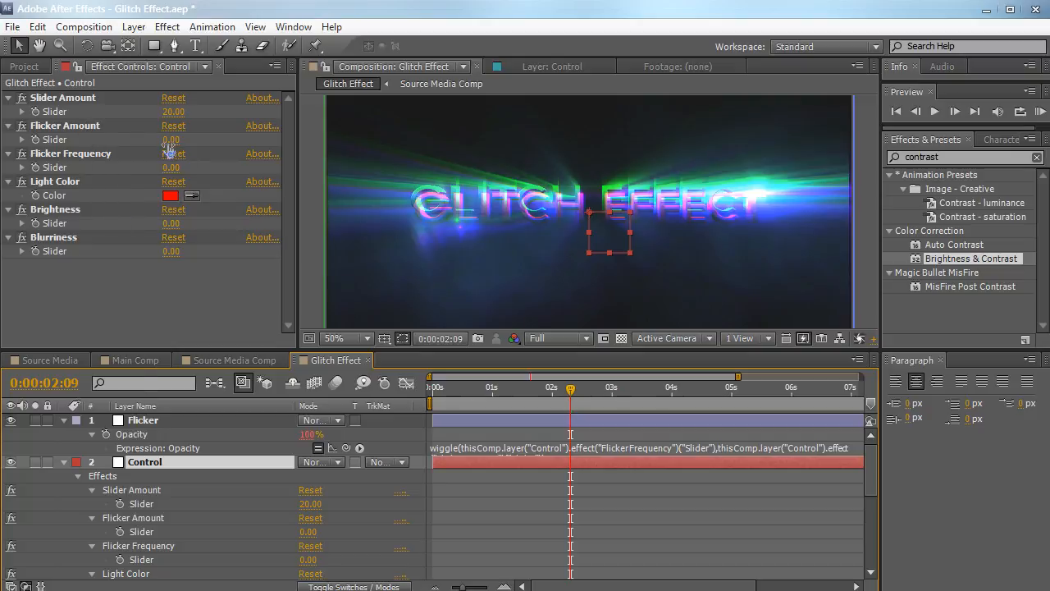
click(138, 423)
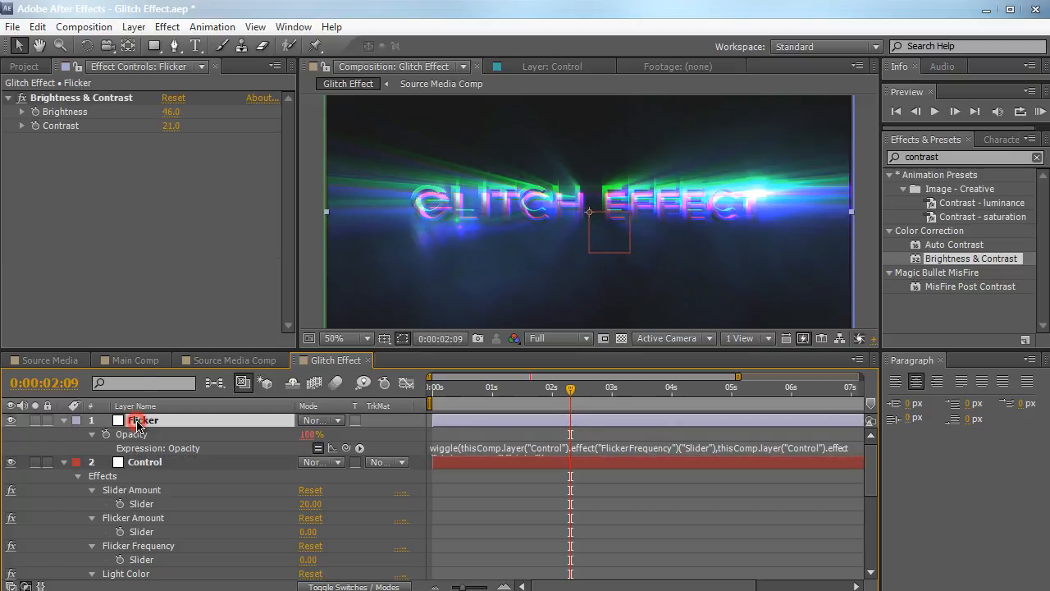
scroll(181, 502, down, 1)
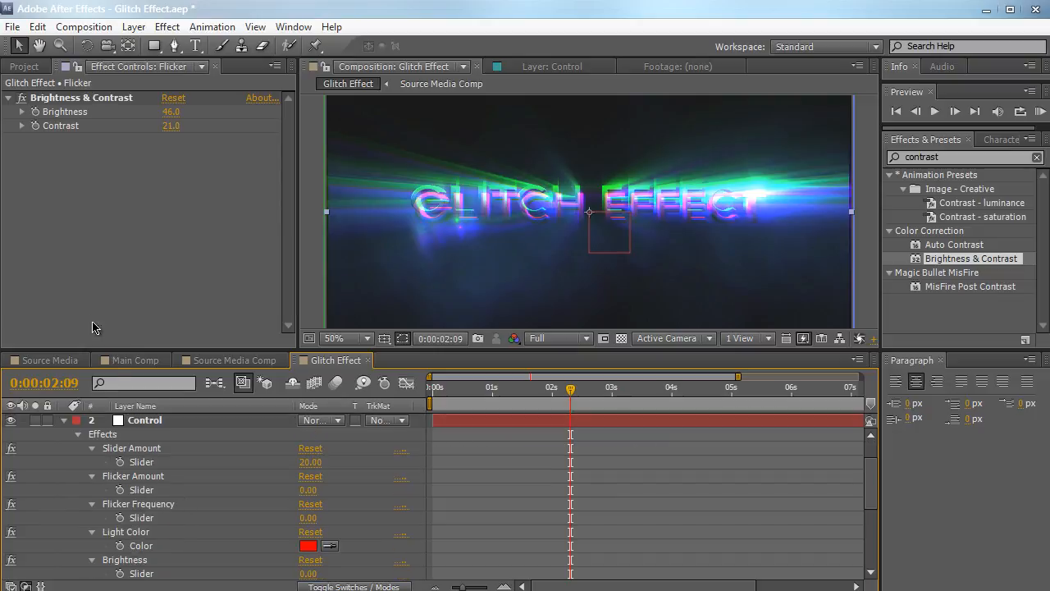
alt+click(36, 111)
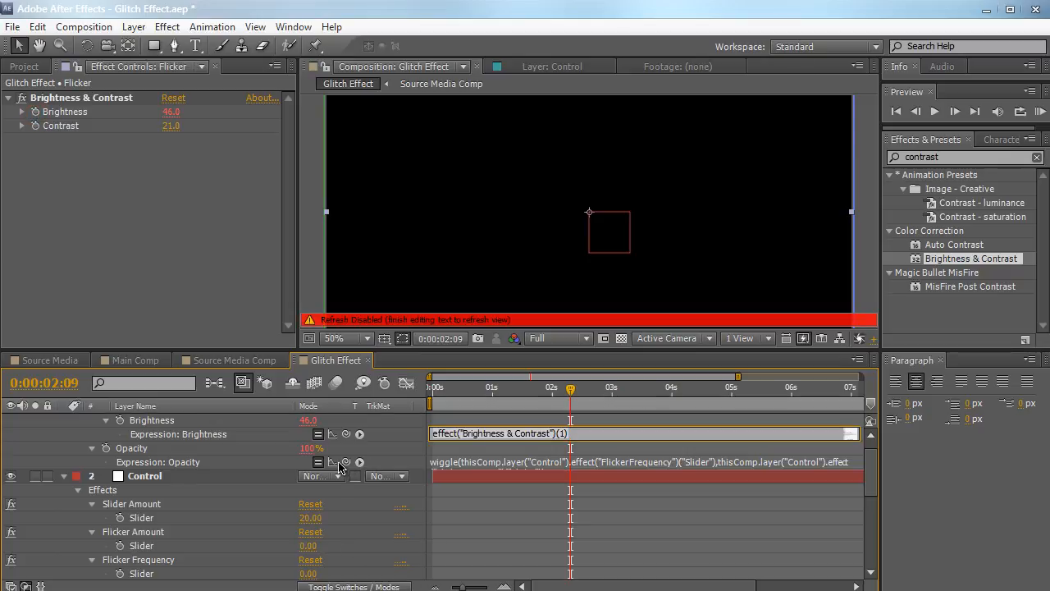
drag(343, 437, 254, 565)
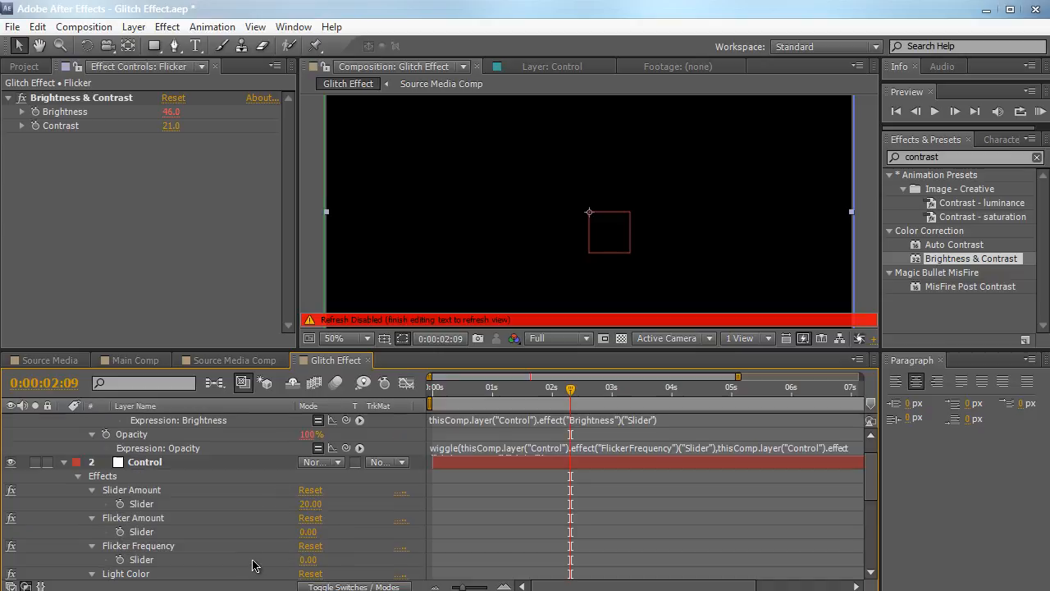
click(307, 212)
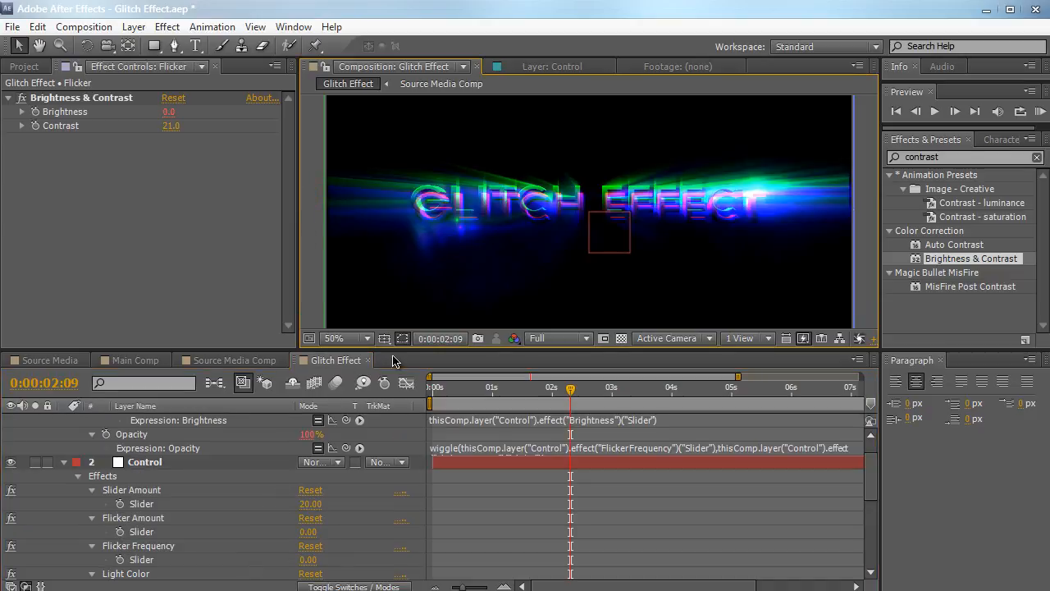
drag(393, 351, 393, 380)
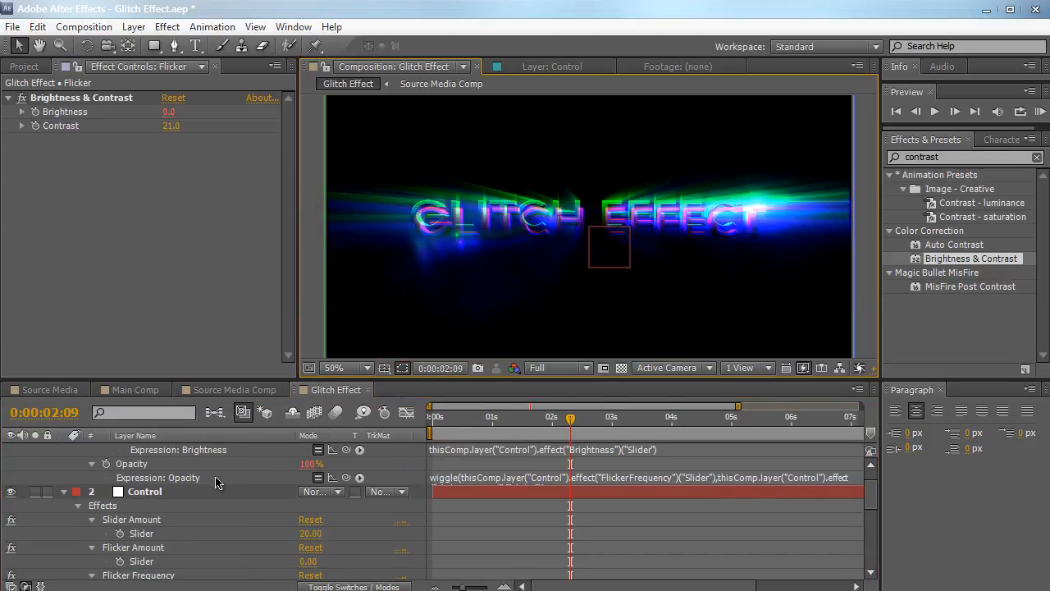
scroll(215, 482, up, 1)
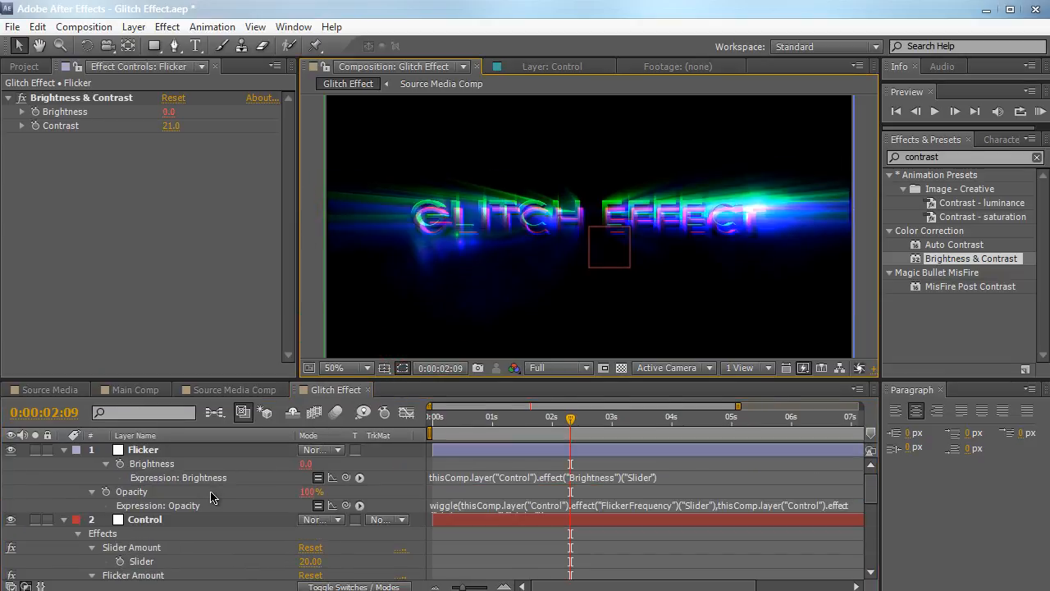
Set the Control layer's Slider Amount to 77, Flicker Amount to 21, Flicker Frequency to 35 and Brightness to 37.
click(173, 525)
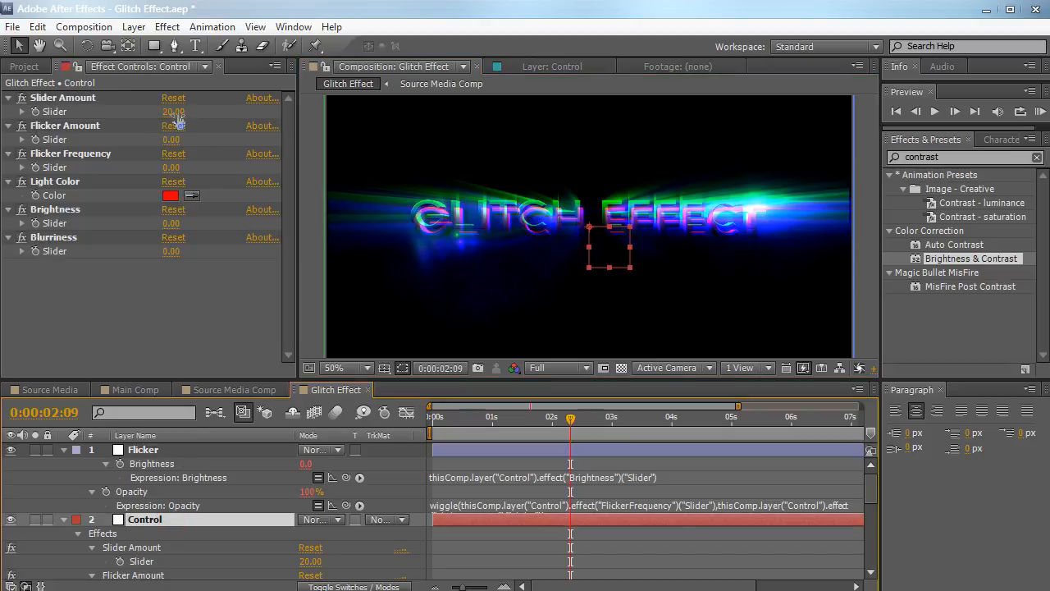
drag(173, 111, 211, 105)
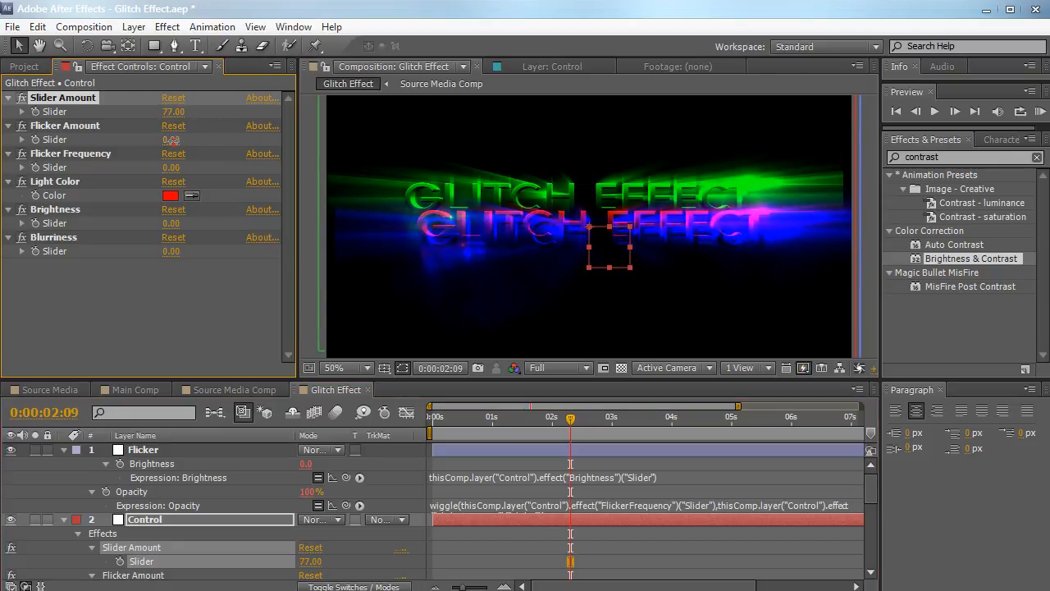
drag(171, 140, 210, 141)
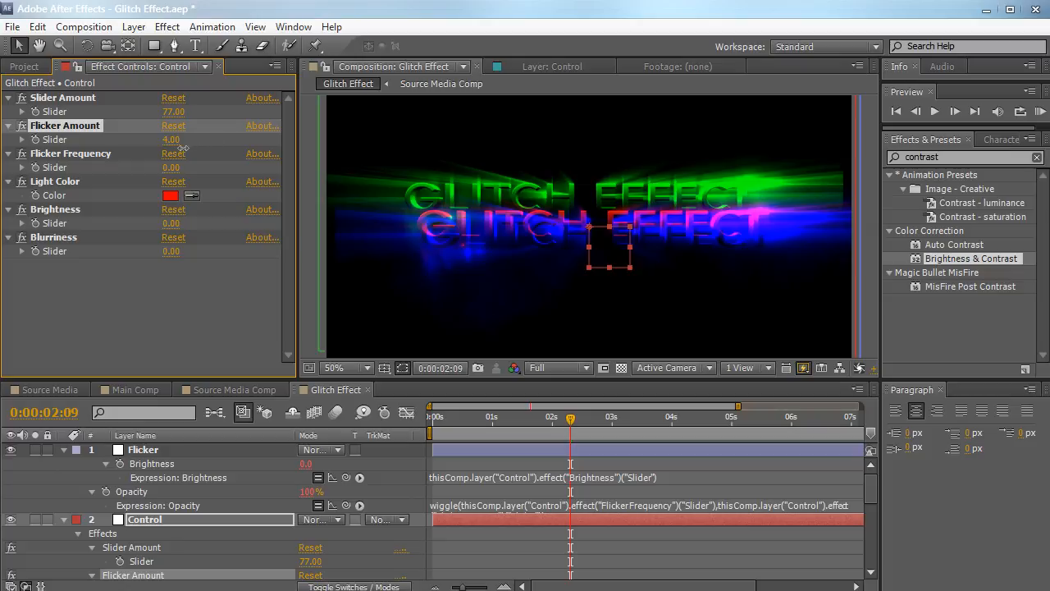
drag(170, 167, 201, 170)
drag(172, 225, 201, 219)
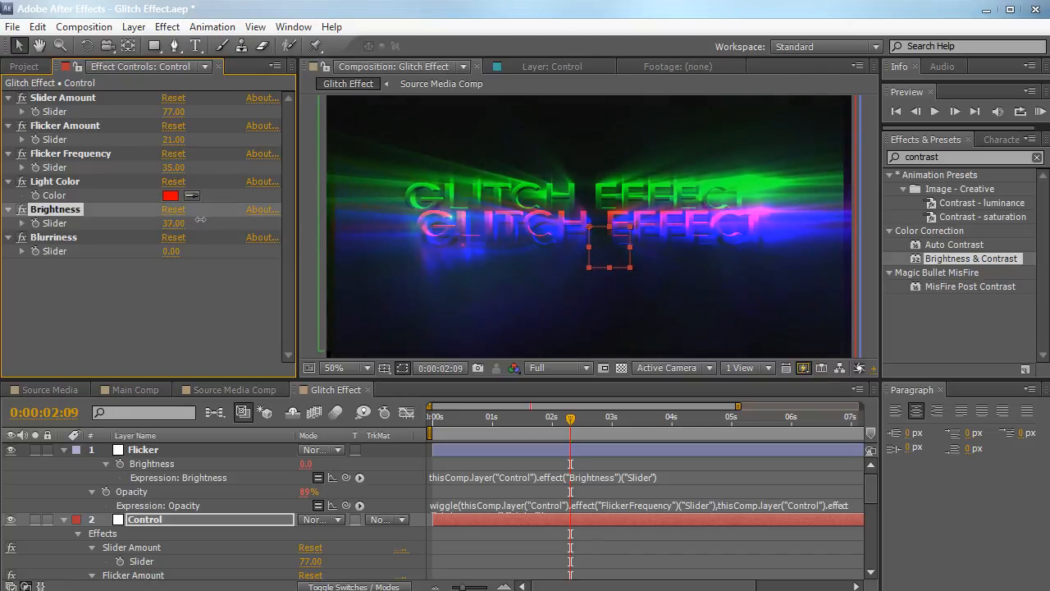
Set the Control layer's Slider Amount to 20 and Flicker Amount to 5.
click(181, 139)
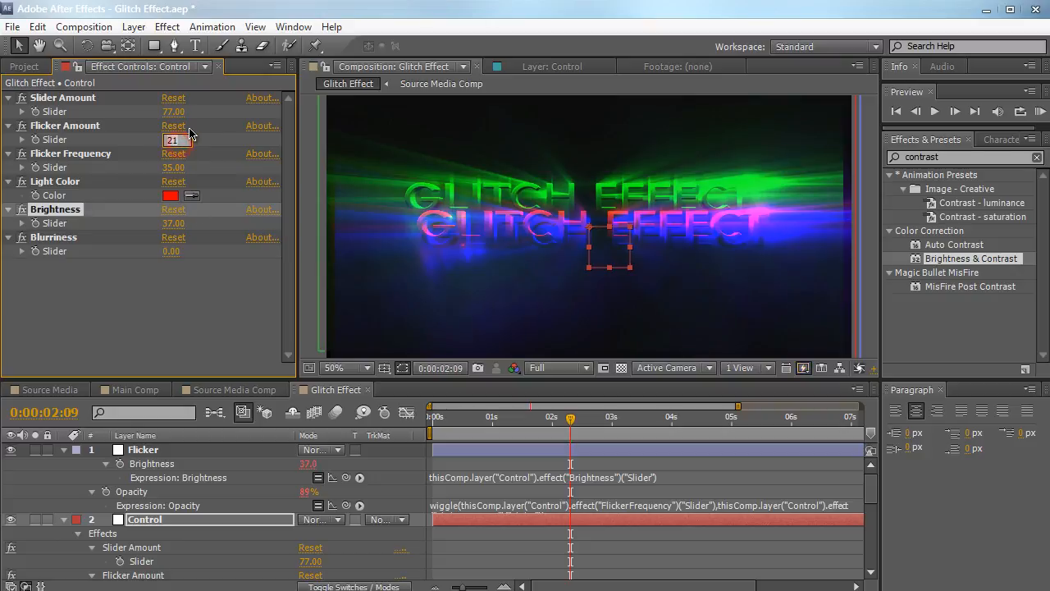
key(shift+Tab)
text(20)
key(Return)
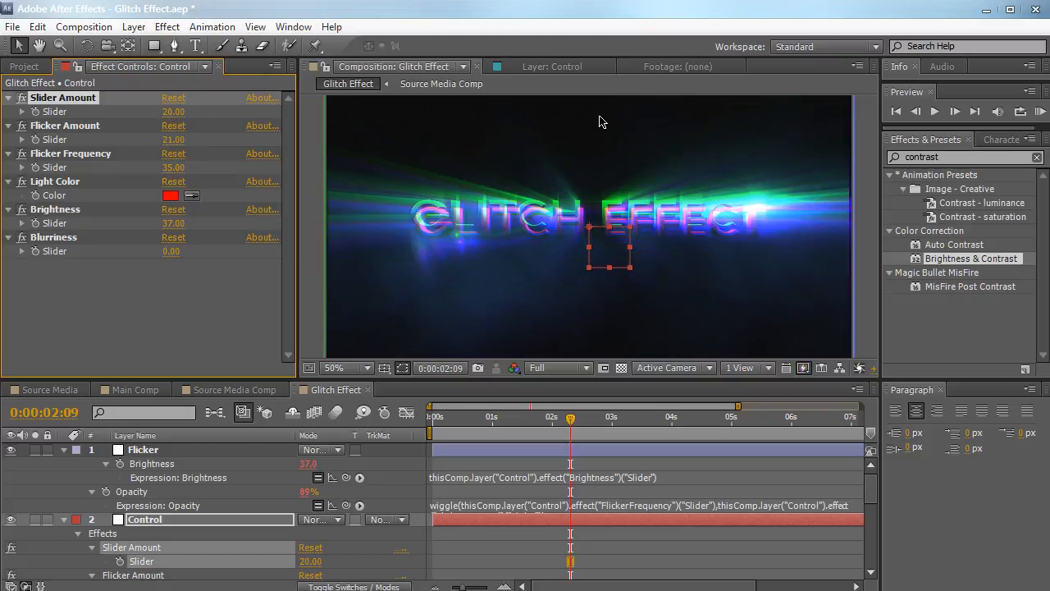
click(173, 140)
text(5)
key(Return)
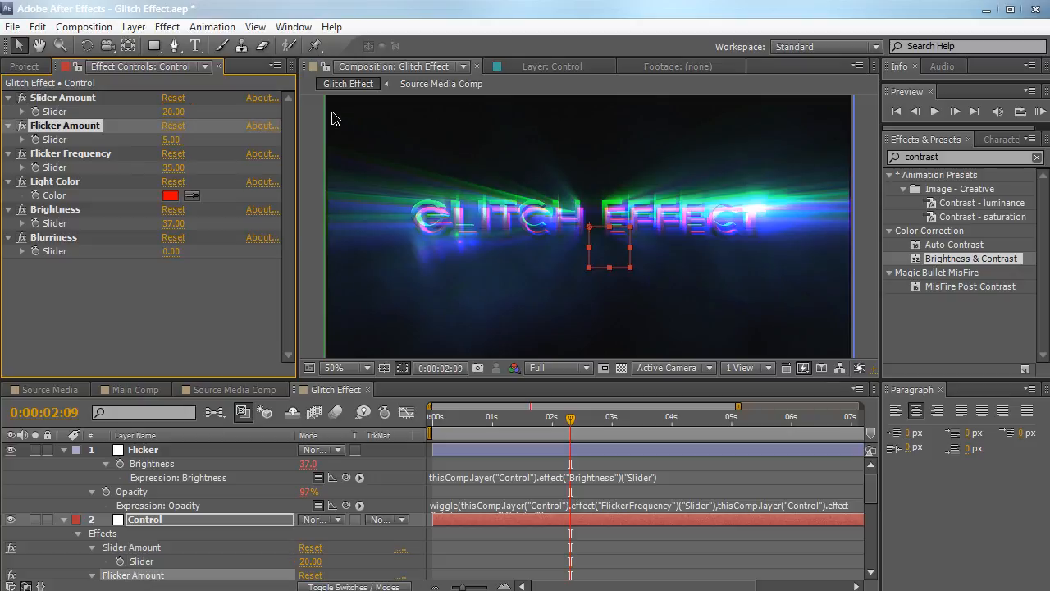
Set the Control layer's Flicker Frequency to 5 and Flicker Amount to 22, and scrub the timeline to 0:00:03:09.
click(172, 167)
text(5)
key(Return)
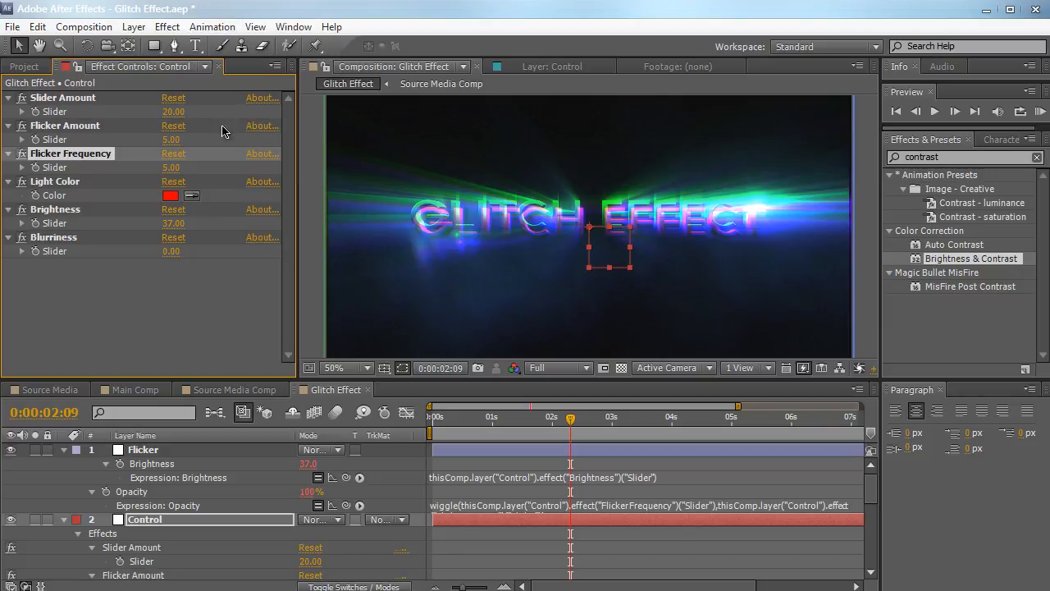
drag(171, 139, 182, 132)
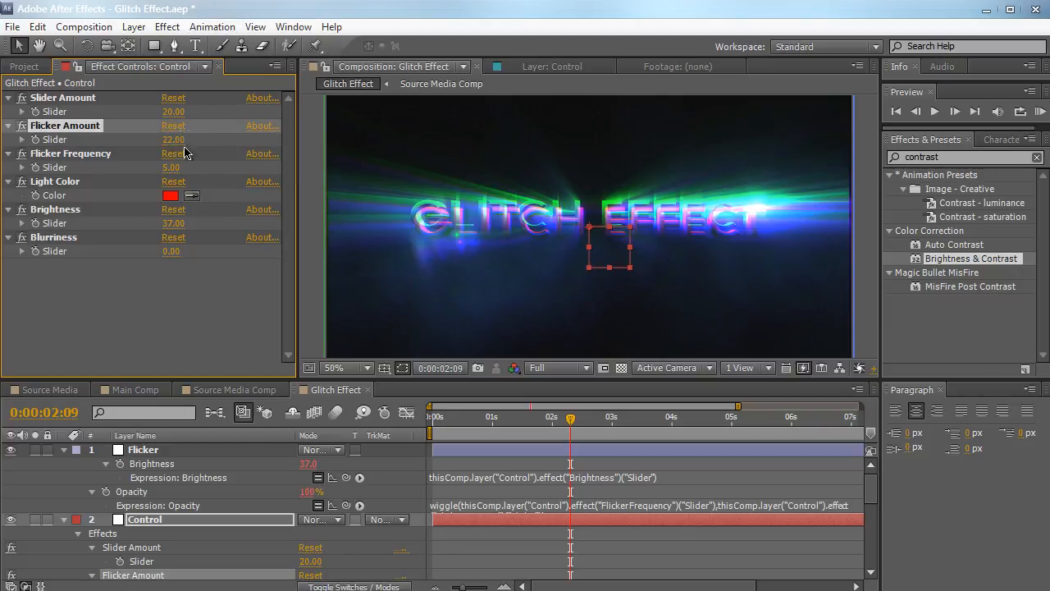
drag(493, 431, 632, 421)
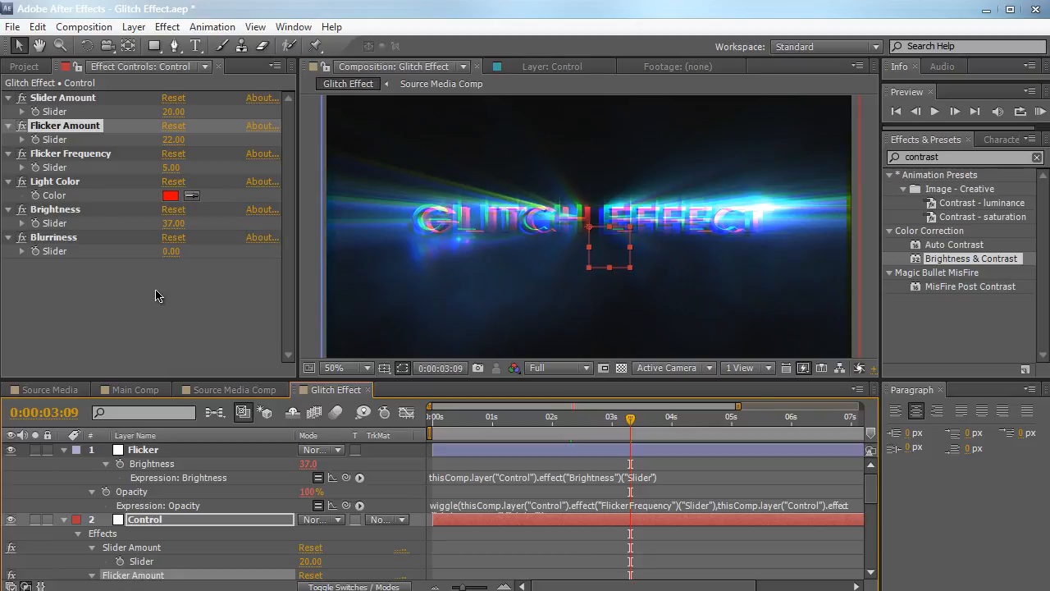
Find the Tint effect and apply it to the Flicker layer.
click(162, 451)
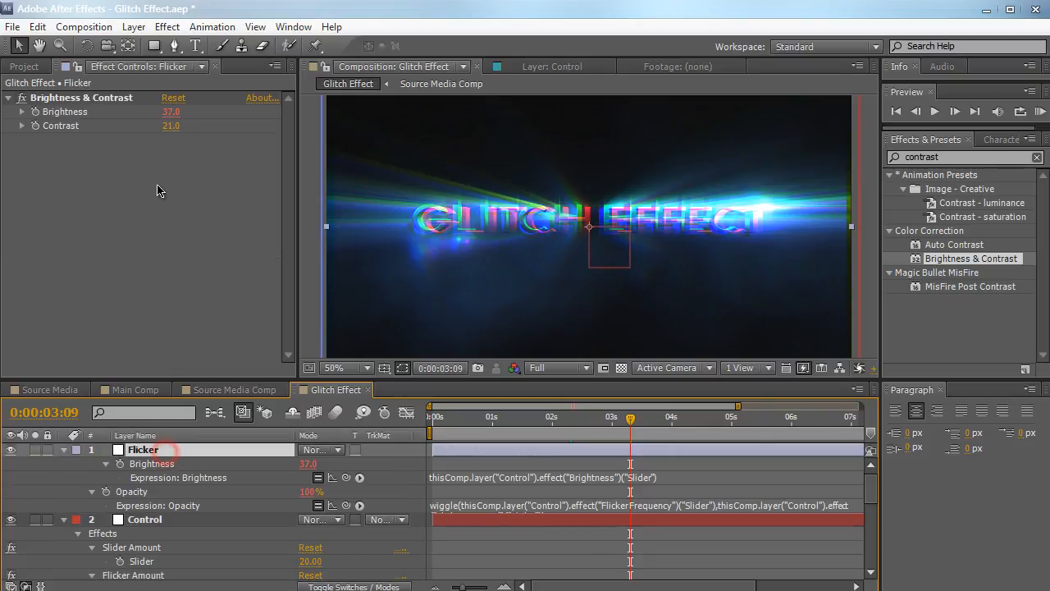
click(1000, 158)
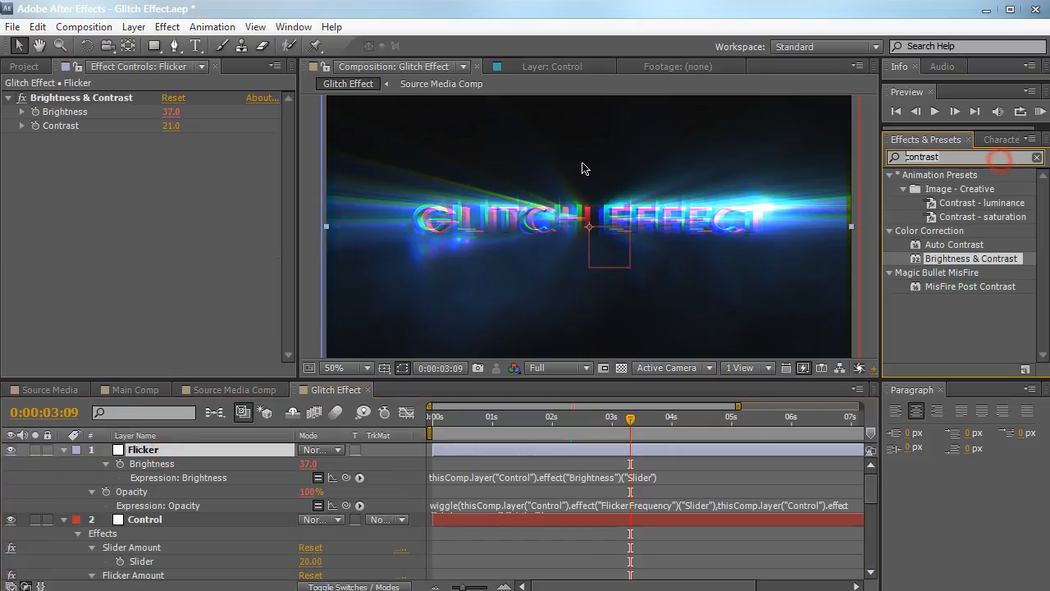
text(tint)
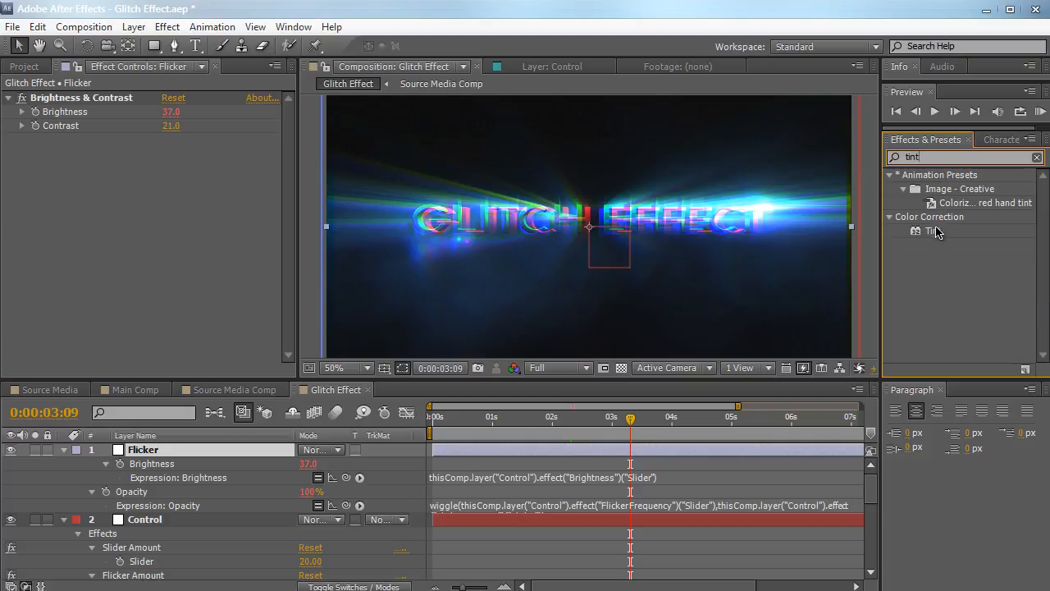
drag(937, 231, 124, 189)
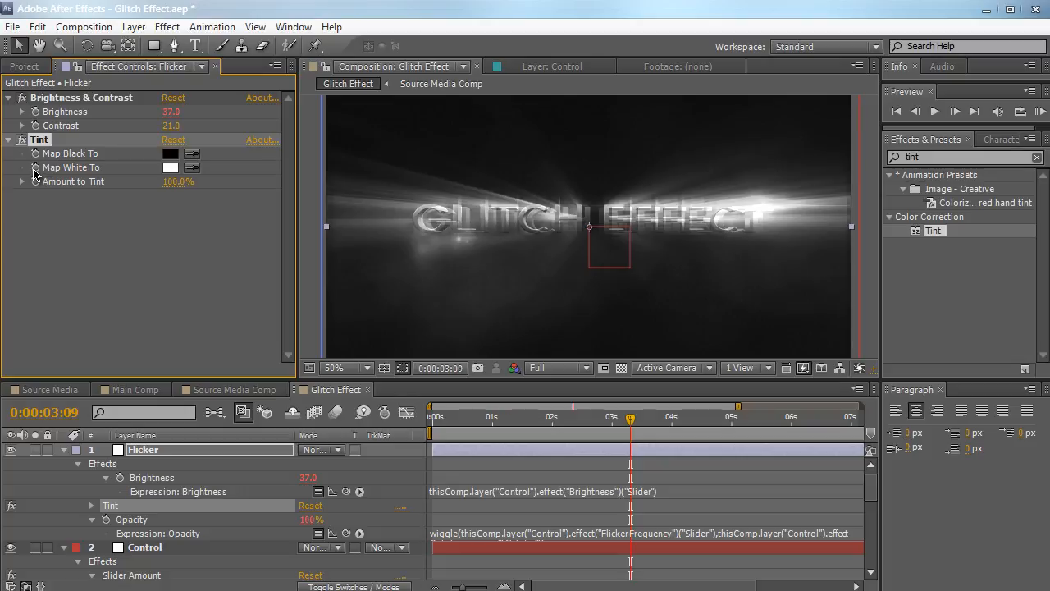
Link the Flicker layer's Tint Map White To by expression to the Control layer's Light Color.
alt+click(36, 168)
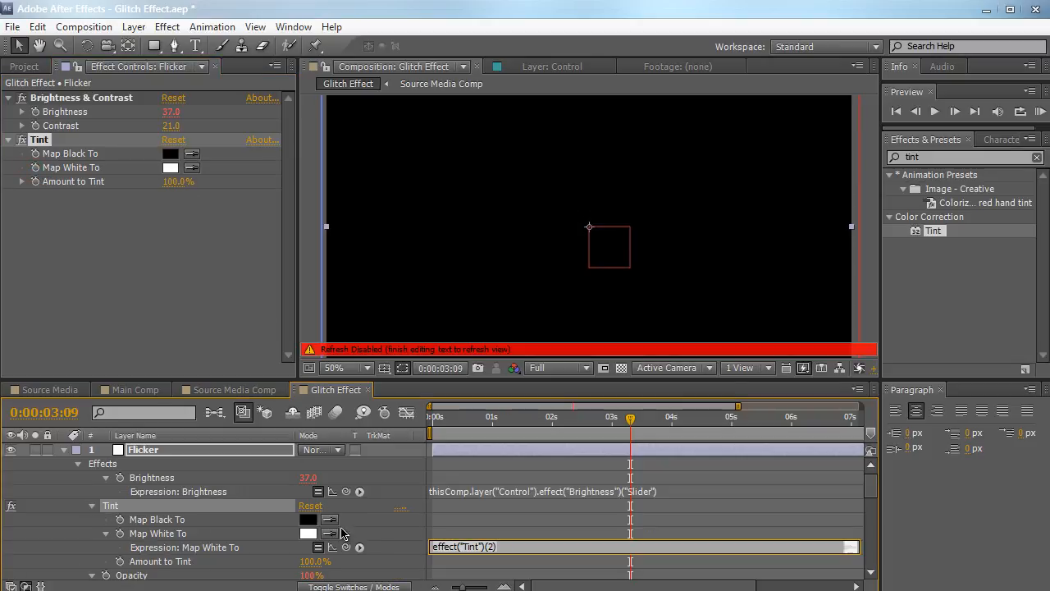
drag(346, 547, 253, 507)
click(302, 314)
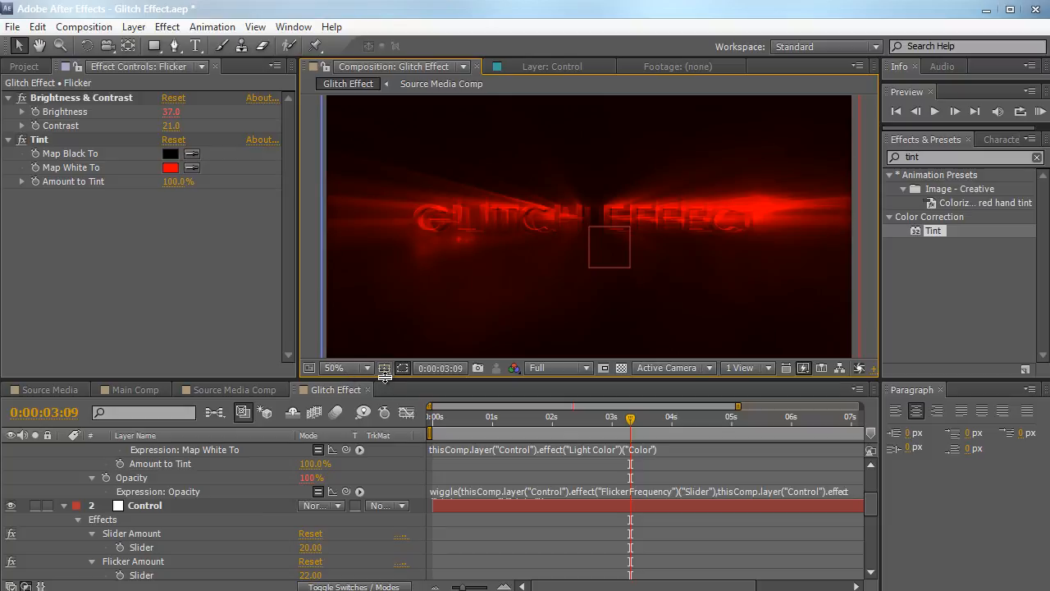
Enlarge the timeline area and change the Control layer's Light Color to a light orange.
drag(385, 375, 385, 317)
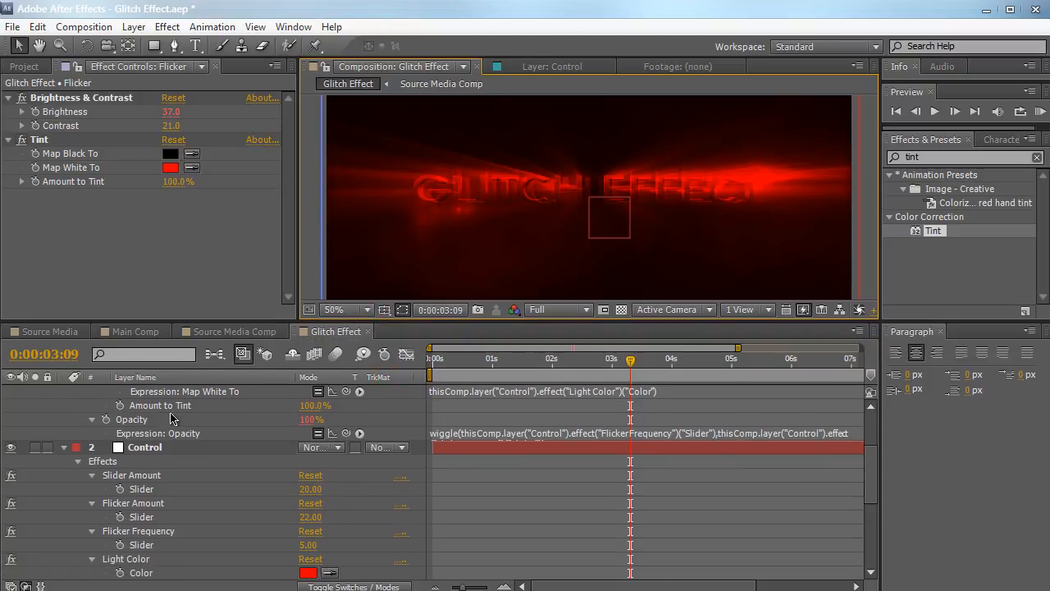
click(164, 447)
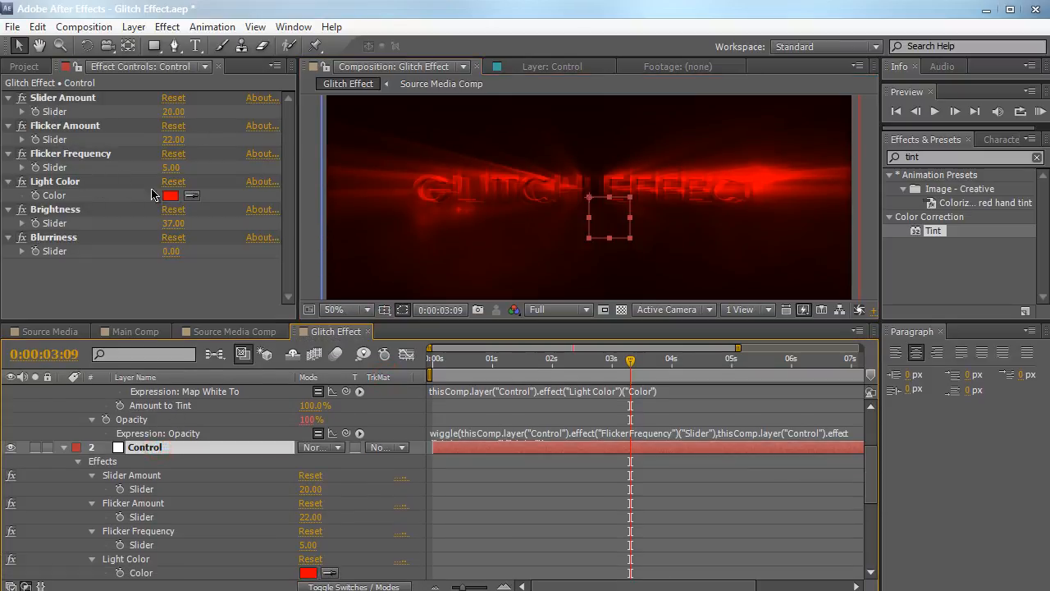
click(171, 196)
drag(189, 139, 201, 300)
drag(340, 476, 341, 514)
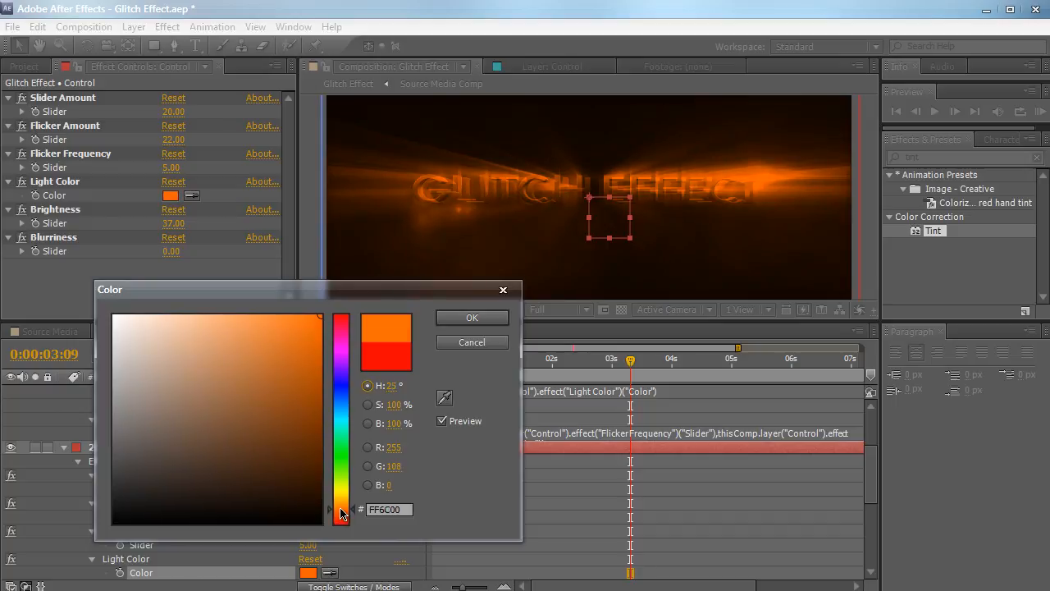
drag(208, 336, 257, 312)
key(Return)
Reduce the Flicker layer's Amount to Tint to about 33%.
scroll(207, 435, up, 3)
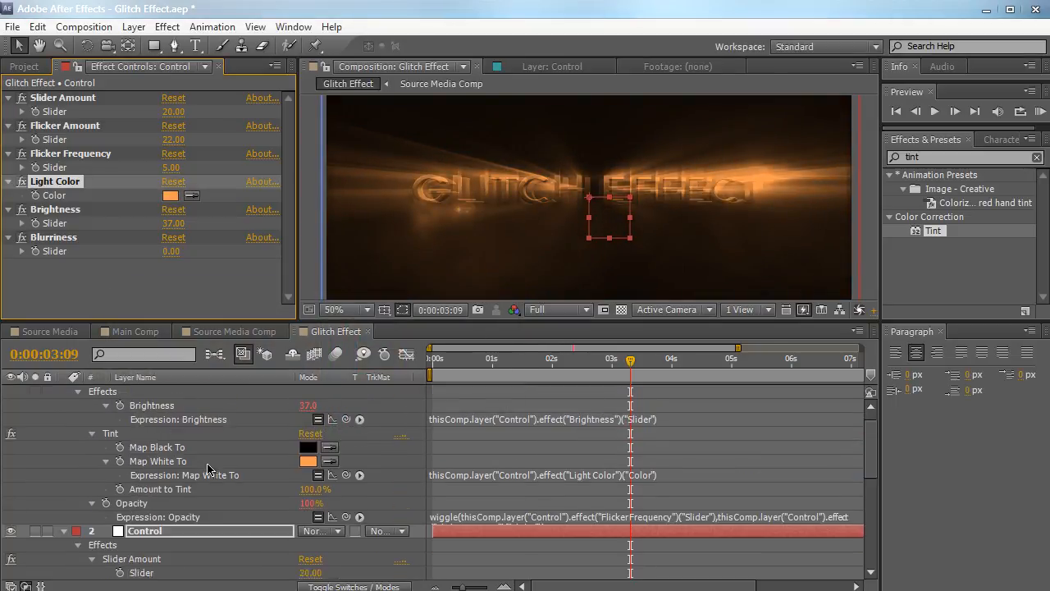
click(202, 392)
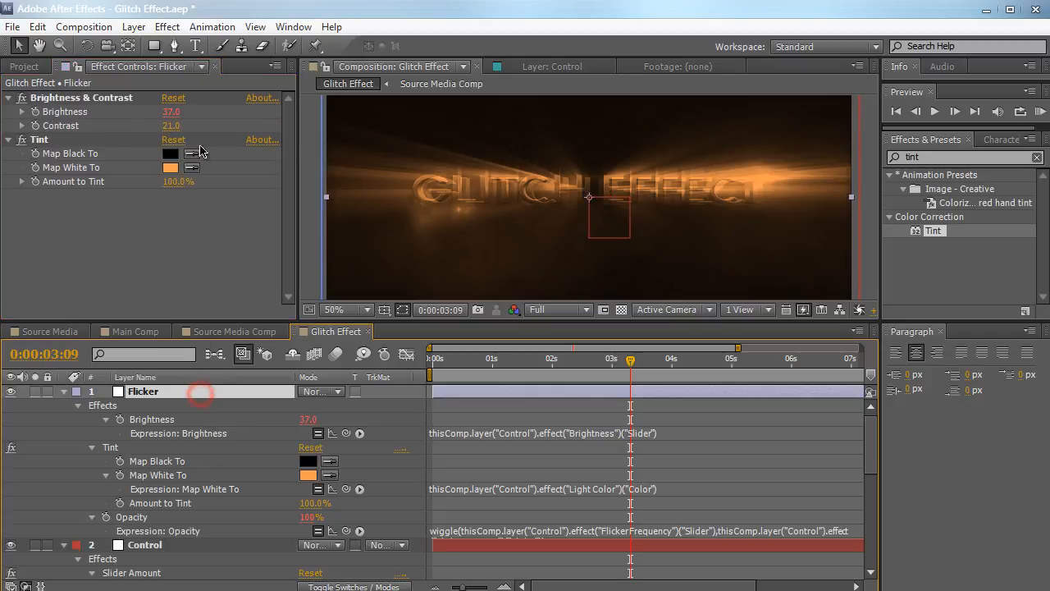
drag(176, 194, 112, 196)
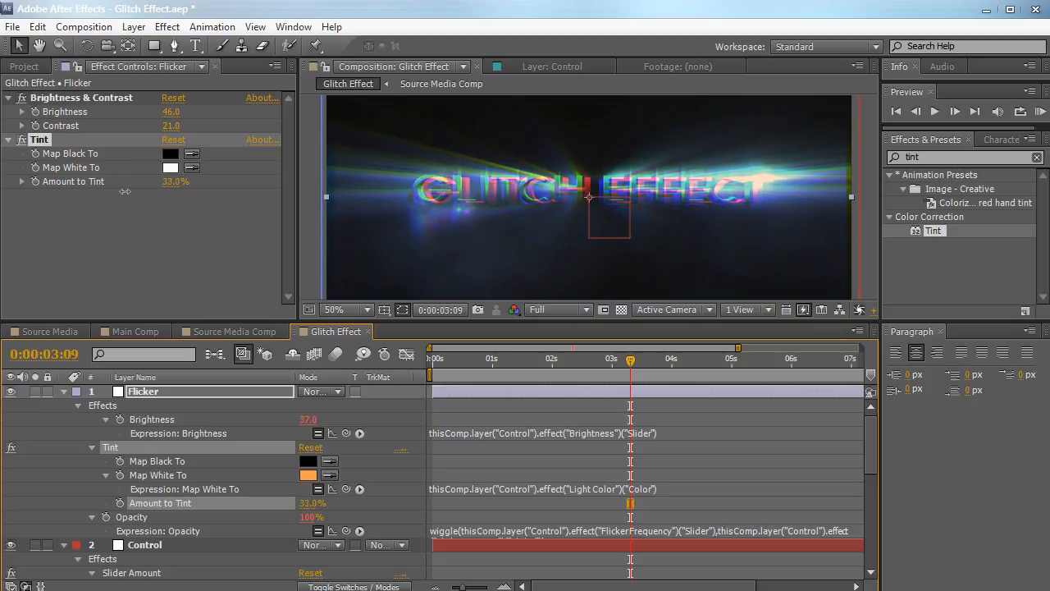
drag(126, 191, 126, 191)
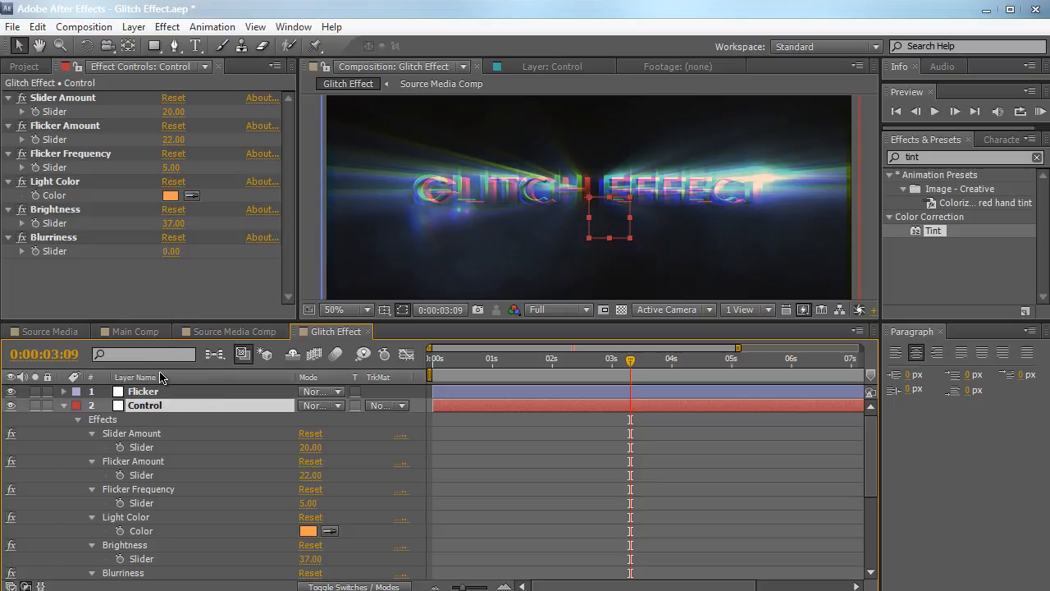
Collapse the Control layer's Slider Amount, Flicker Amount, Flicker Frequency, Light Color and Brightness effects in the timeline.
click(91, 433)
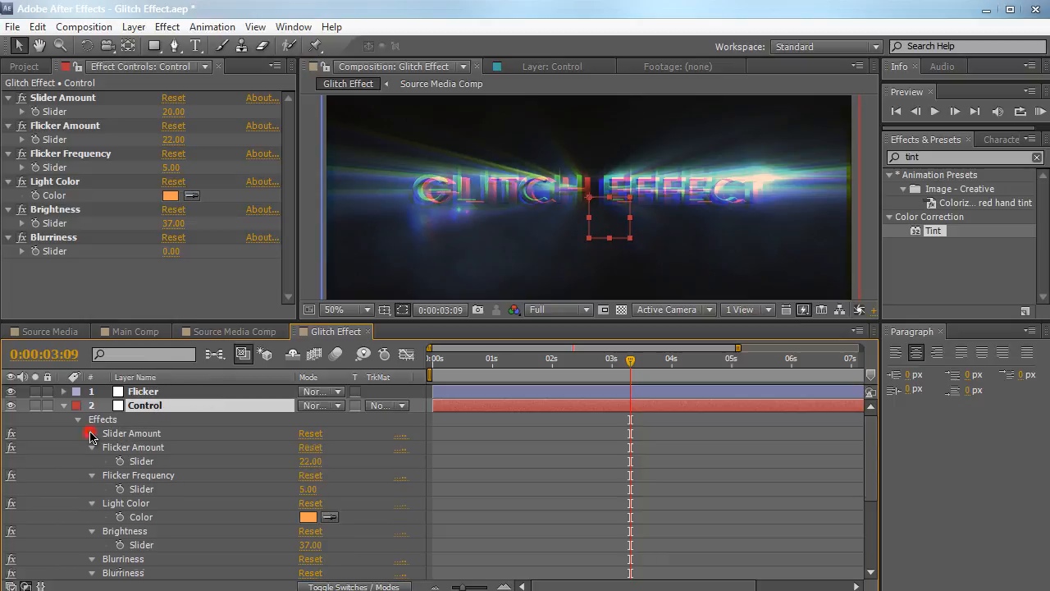
click(92, 447)
click(92, 461)
click(92, 475)
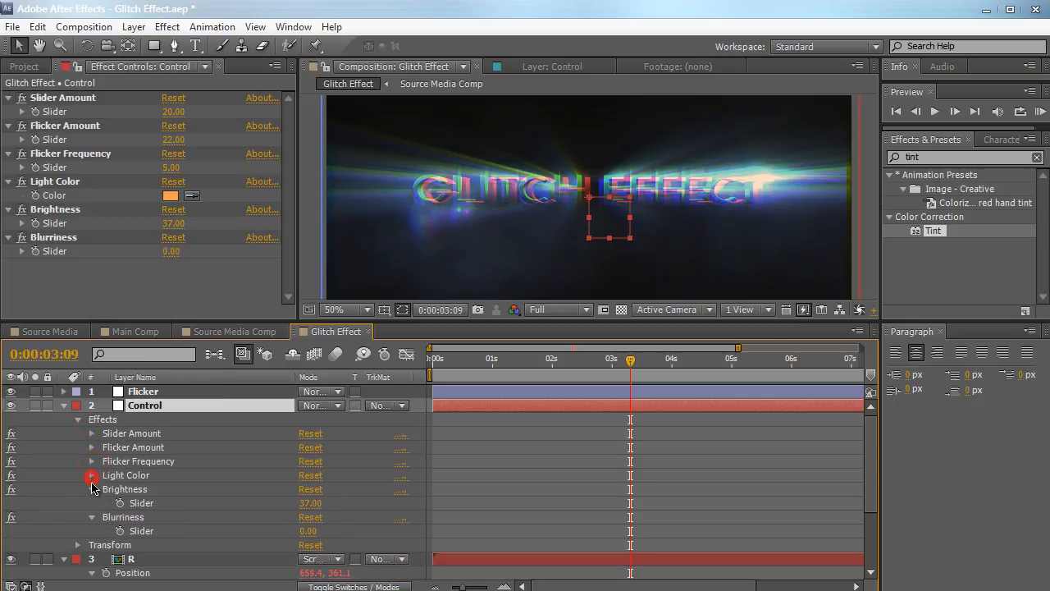
click(92, 489)
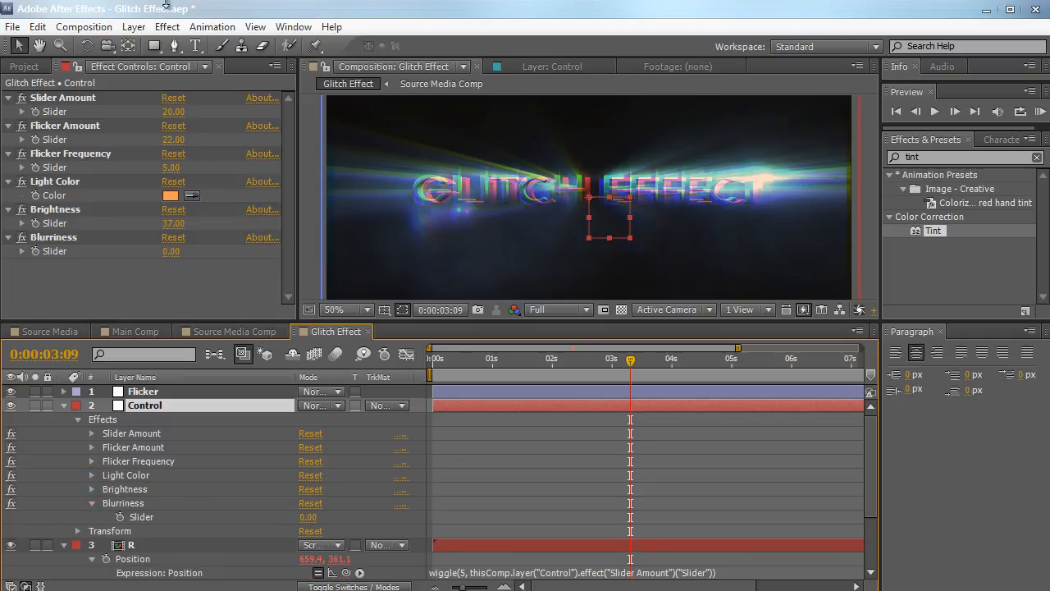
Add a new adjustment layer above the Flicker layer and name it Blur.
click(134, 26)
mouse_move(319, 49)
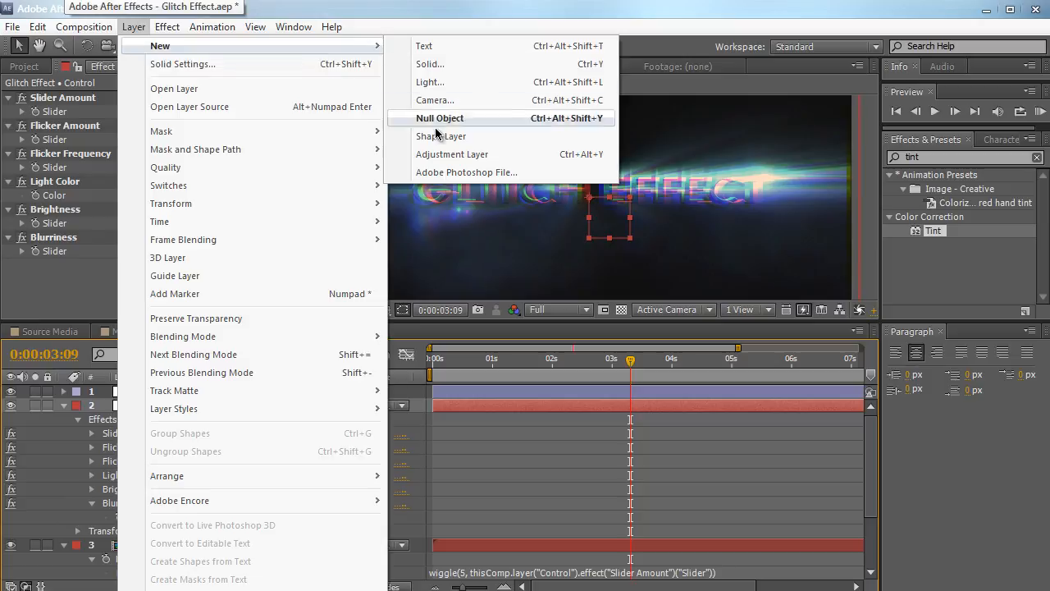
click(450, 154)
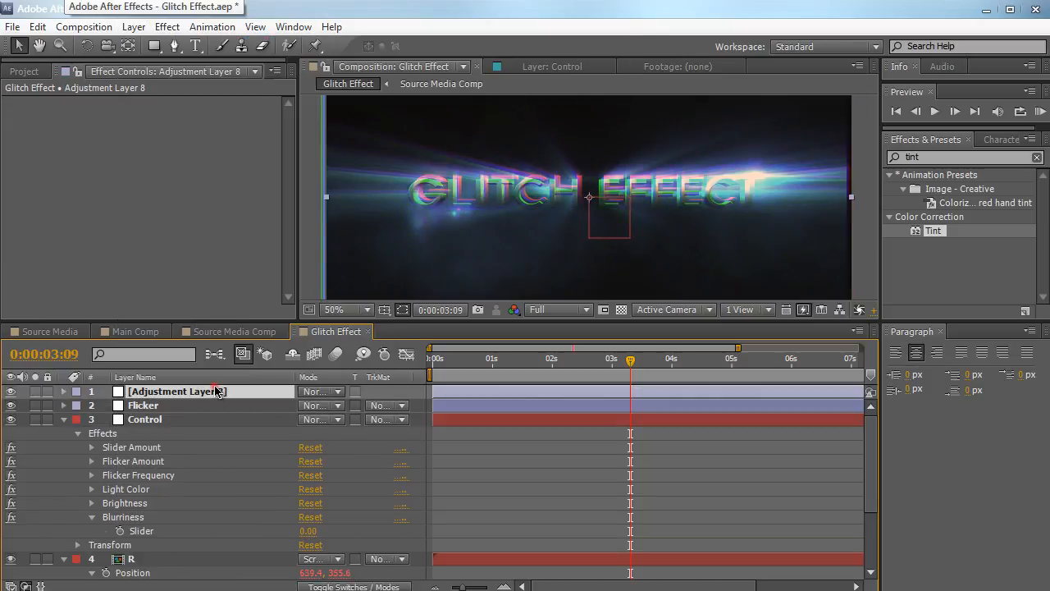
key(Return)
text(Blur)
key(Return)
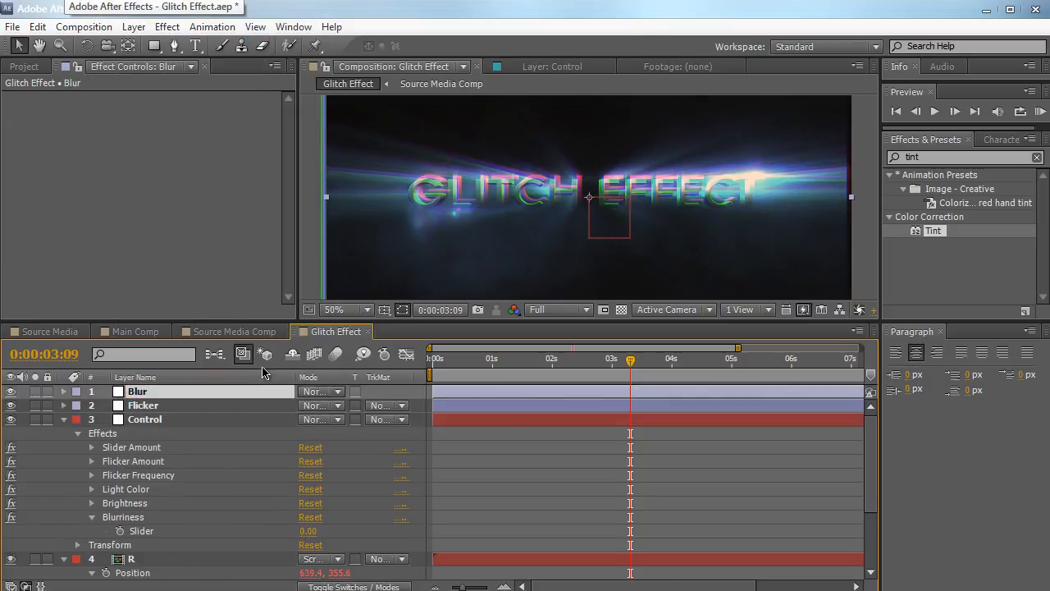
Find the Box Blur effect and apply it to the Blur layer.
click(935, 156)
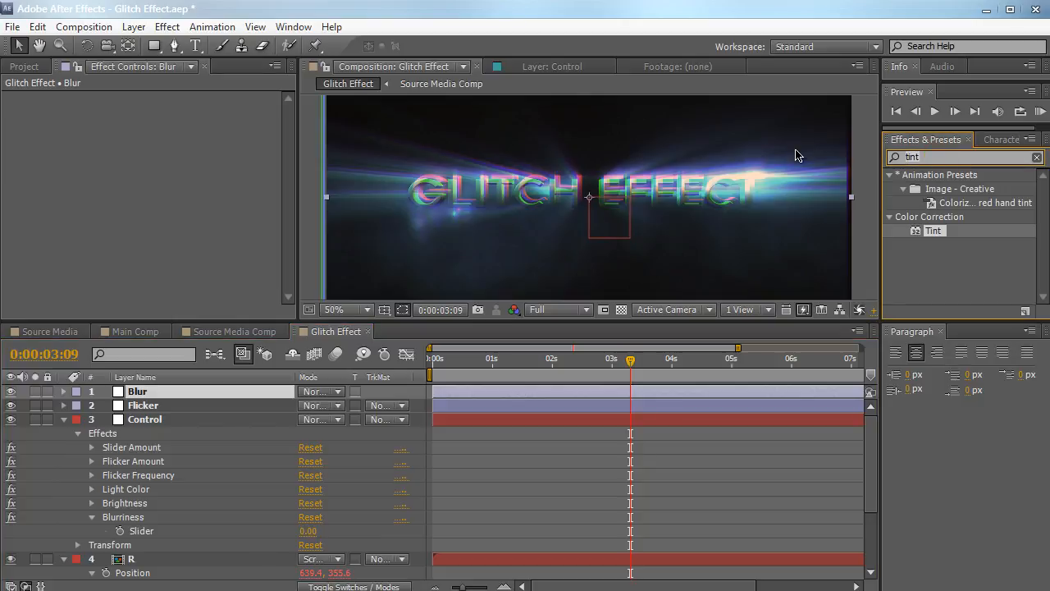
text(box)
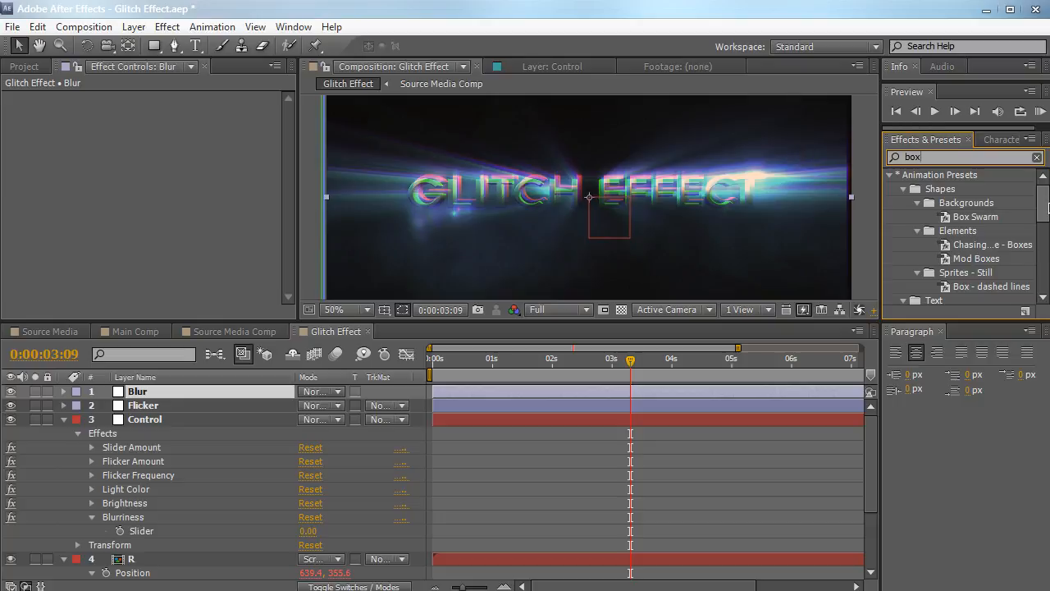
drag(1049, 208, 1047, 277)
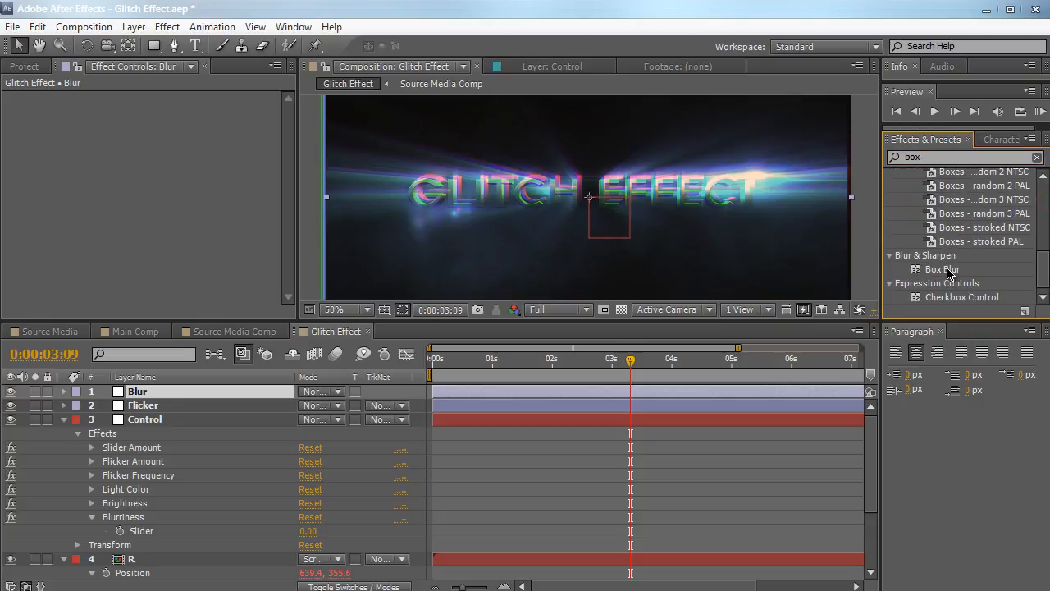
drag(944, 269, 254, 396)
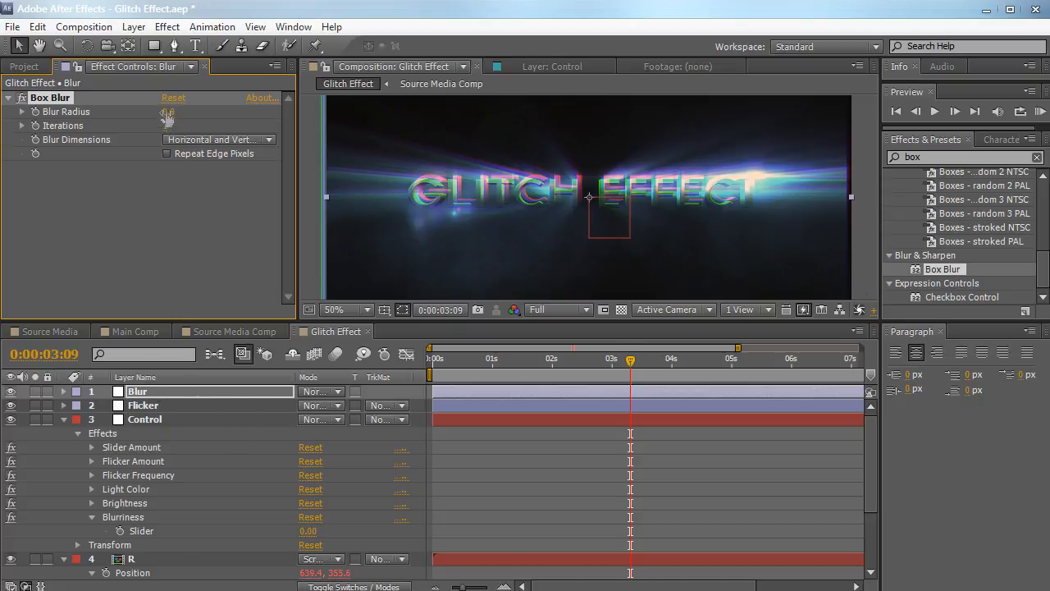
Set the Blur layer's Box Blur radius to 28 with Repeat Edge Pixels enabled, and check the whole frame at 25%.
mouse_move(173, 110)
mouse_down()
mouse_move(200, 111)
mouse_move(188, 112)
mouse_up()
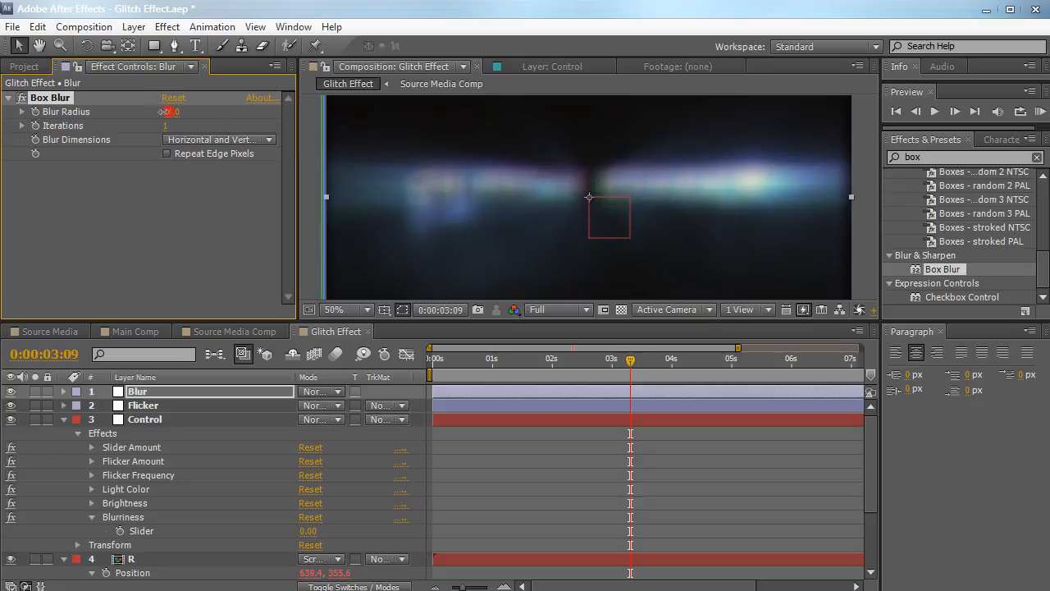
mouse_move(168, 112)
mouse_down()
mouse_move(152, 112)
mouse_move(193, 109)
mouse_move(170, 117)
mouse_up()
key(comma)
key(comma)
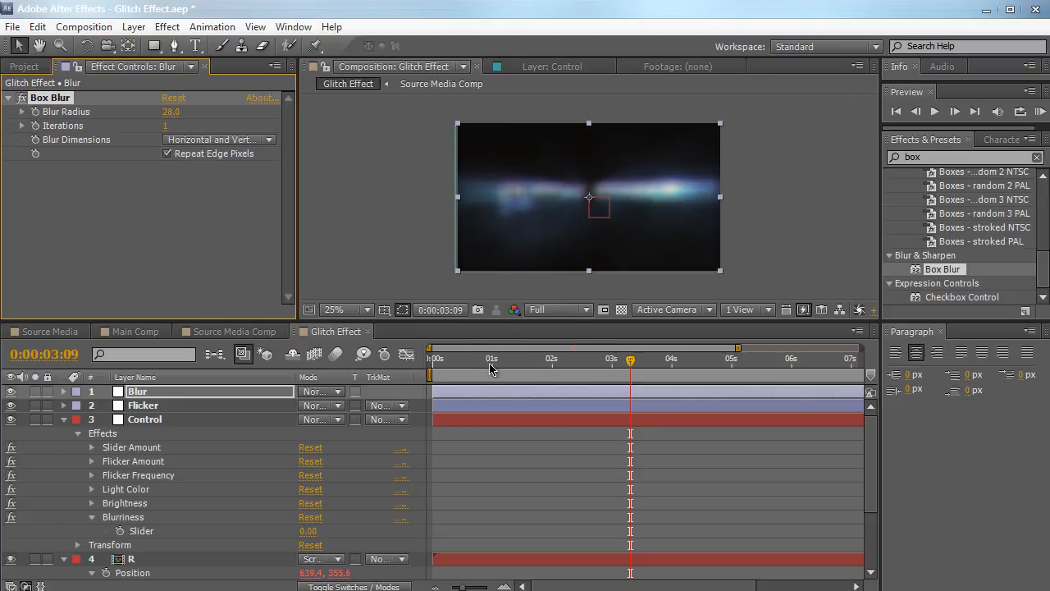
Link the Blur layer's Box Blur radius to the Control layer's Blurriness slider with an expression, and collapse the Blur layer.
drag(489, 368, 544, 368)
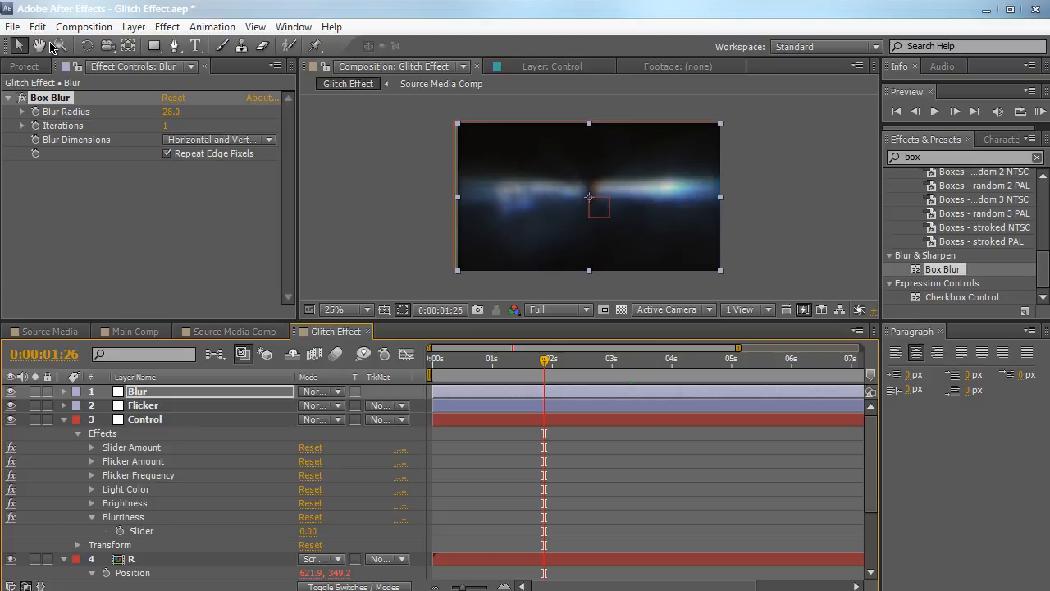
alt+click(36, 112)
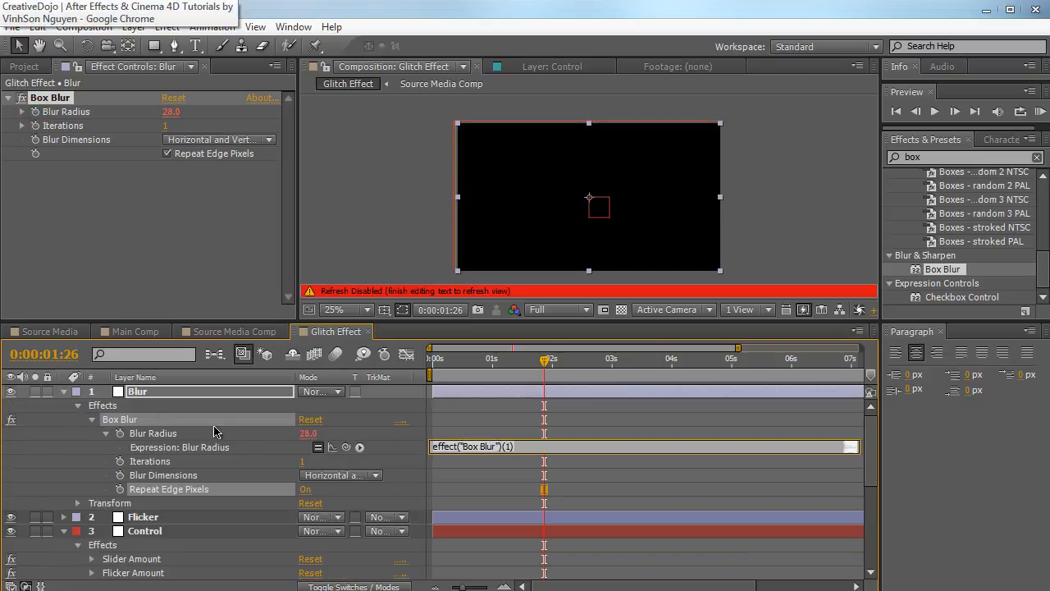
drag(346, 447, 235, 515)
click(354, 229)
scroll(119, 405, up, 3)
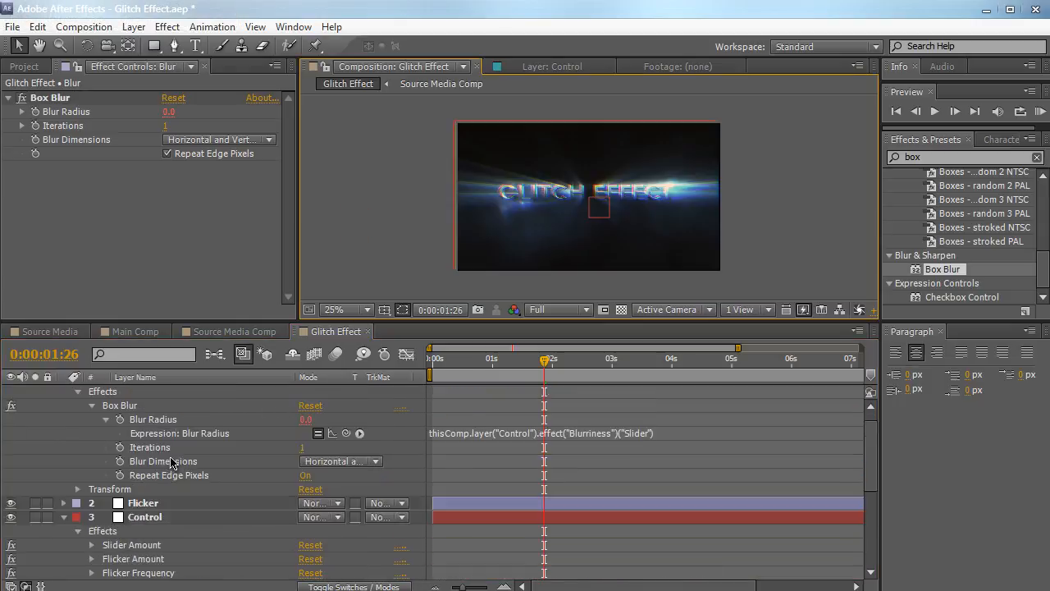
click(64, 391)
click(63, 392)
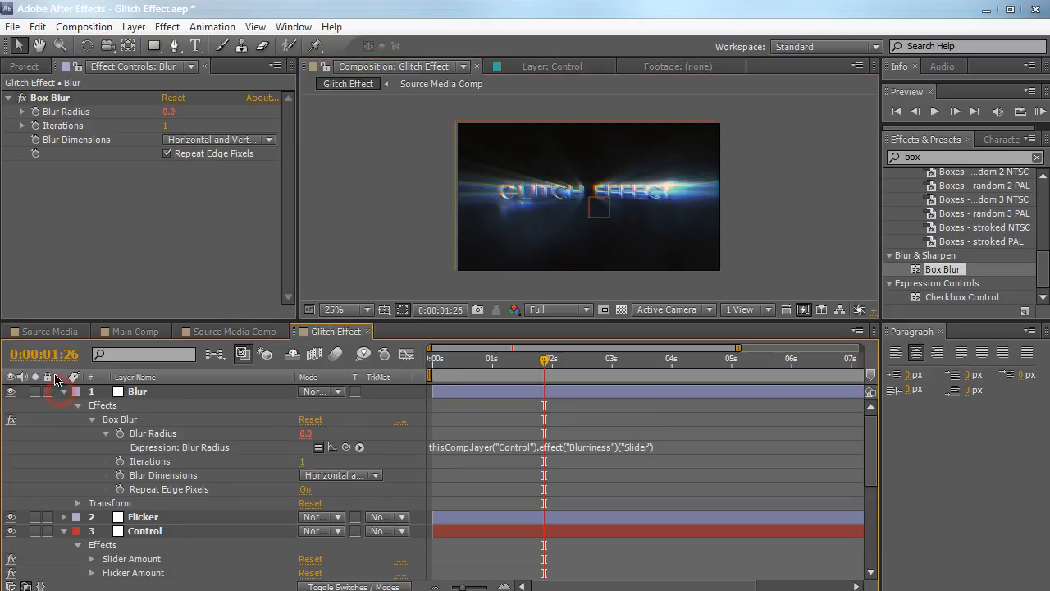
click(63, 391)
Try a value of 33 for the Control layer's Blurriness slider and check the blurred title at 50%.
click(135, 420)
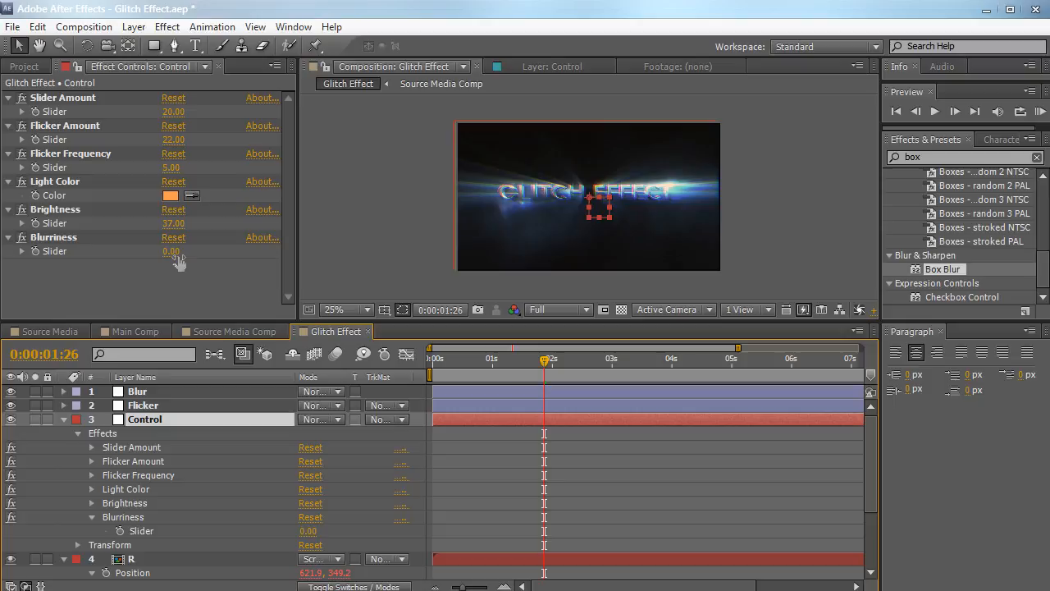
mouse_move(176, 254)
mouse_down()
mouse_move(216, 251)
mouse_move(164, 252)
mouse_move(194, 255)
mouse_up()
scroll(367, 266, up, 2)
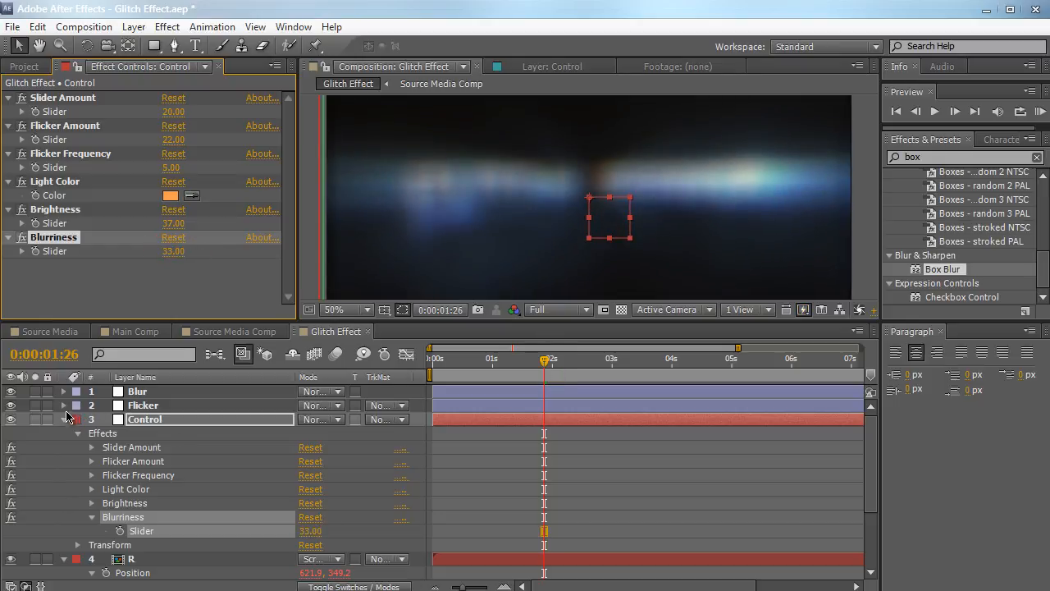
Move the collapsed Control layer to the top of the stack and hide the Blur and Flicker layers as shy.
click(64, 421)
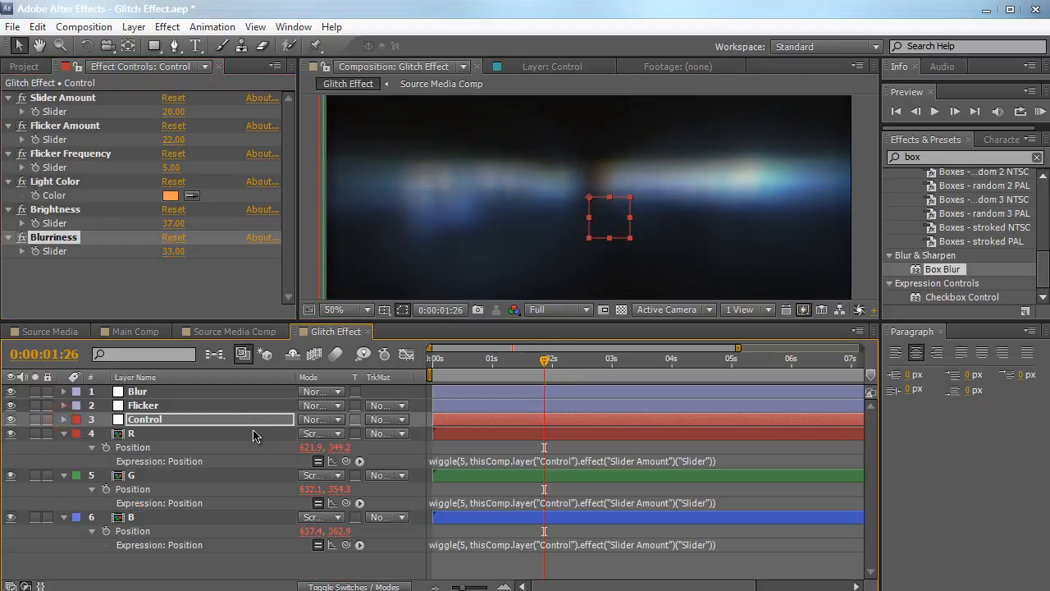
drag(254, 427, 254, 386)
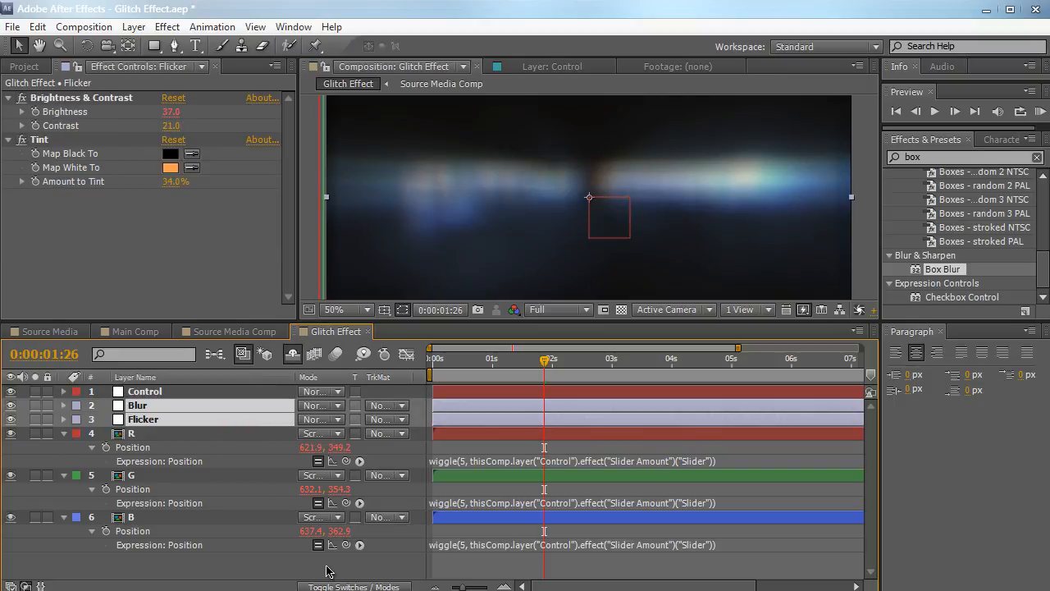
click(328, 585)
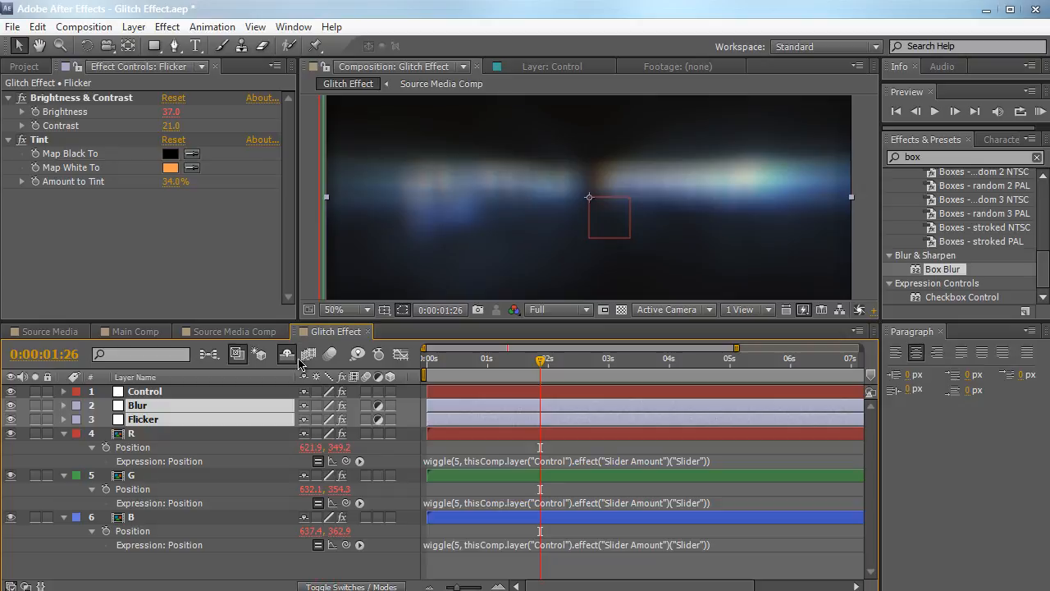
click(303, 405)
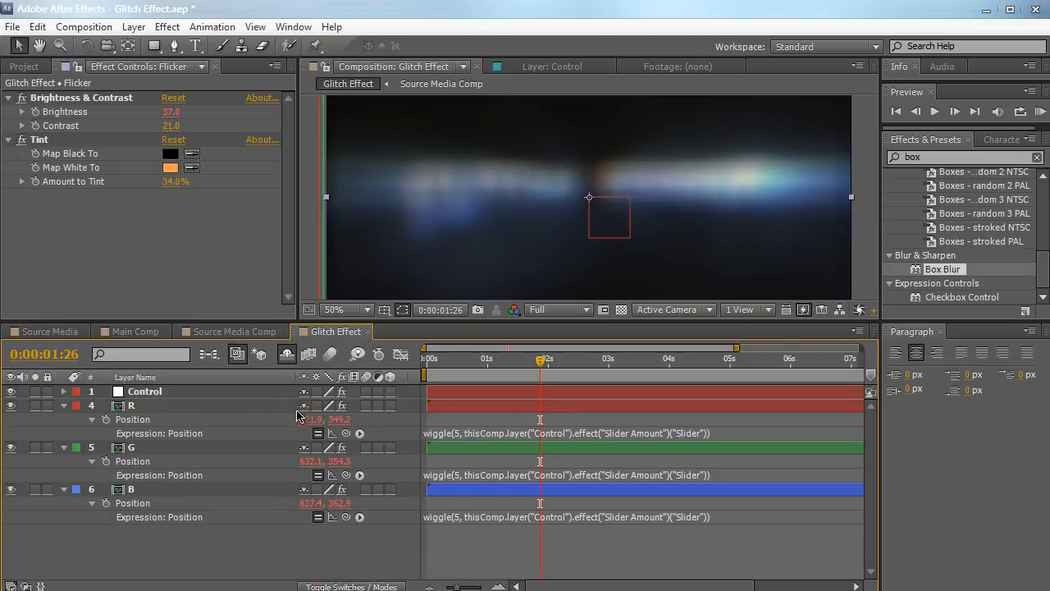
click(288, 354)
click(287, 354)
Collapse the R, G and B layers in the timeline and enlarge the composition view.
click(64, 405)
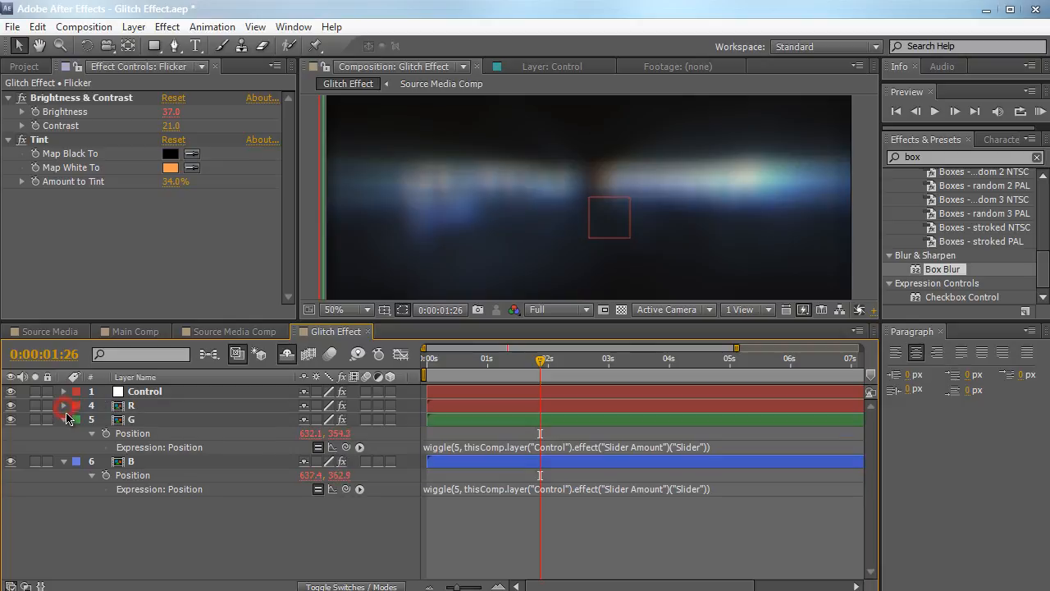
click(64, 419)
click(64, 433)
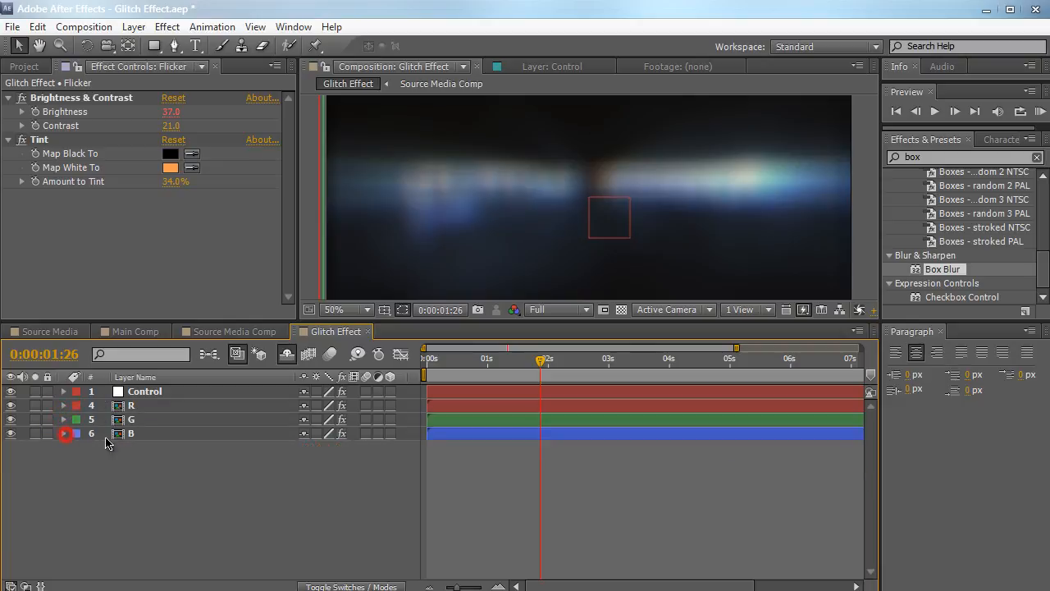
drag(535, 318, 535, 389)
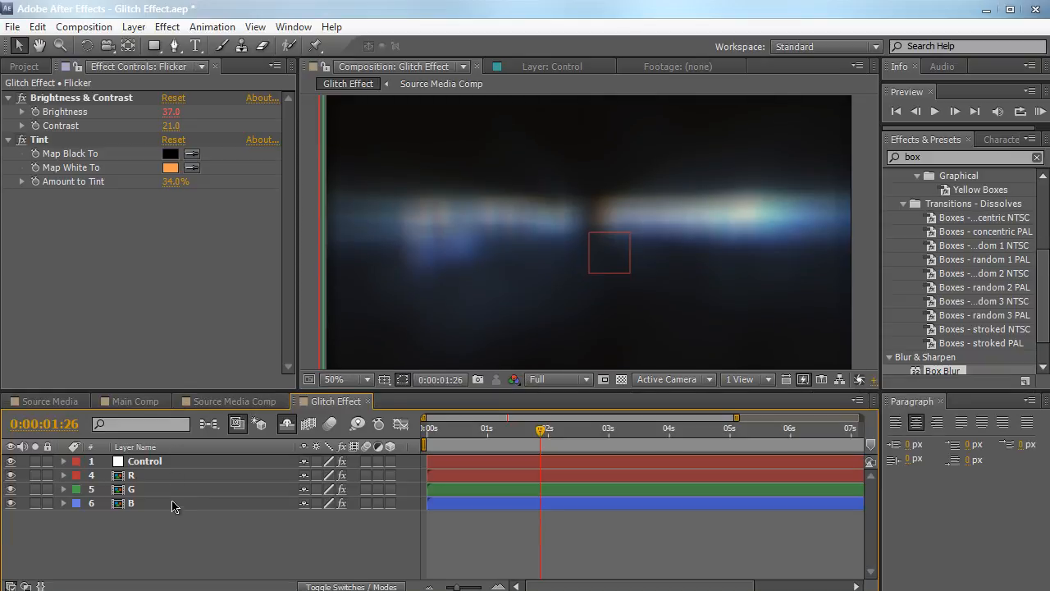
Set the Control layer's Blurriness slider to 0.
click(170, 464)
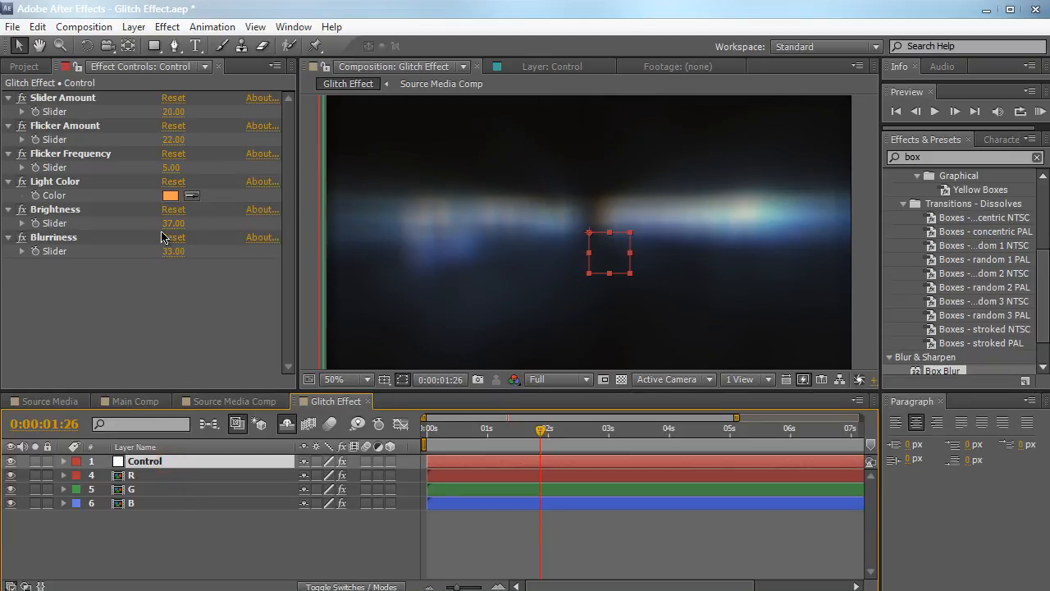
click(170, 252)
drag(141, 262, 131, 261)
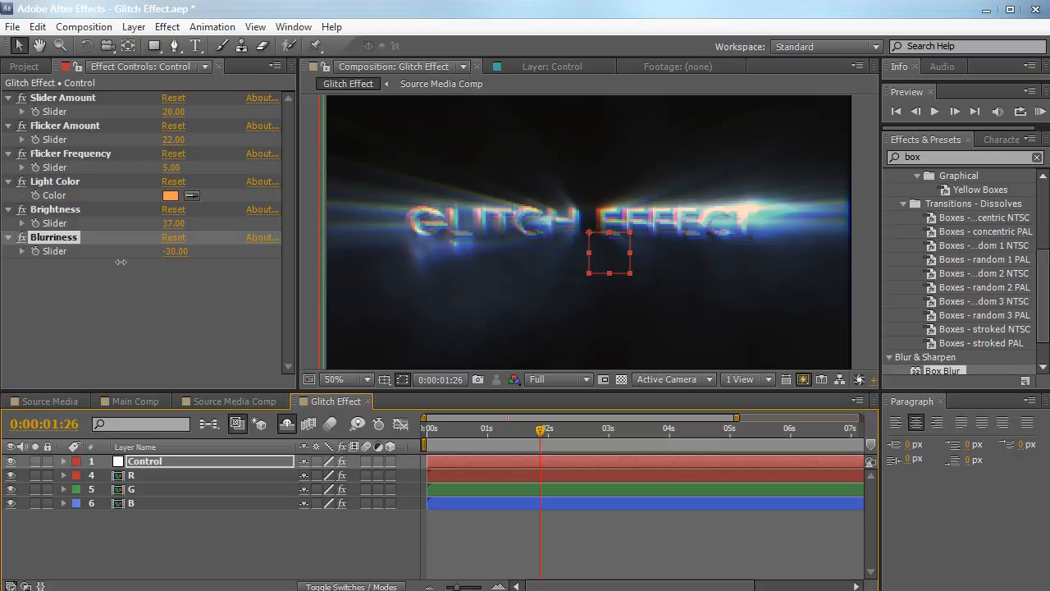
click(175, 251)
text(0)
key(Return)
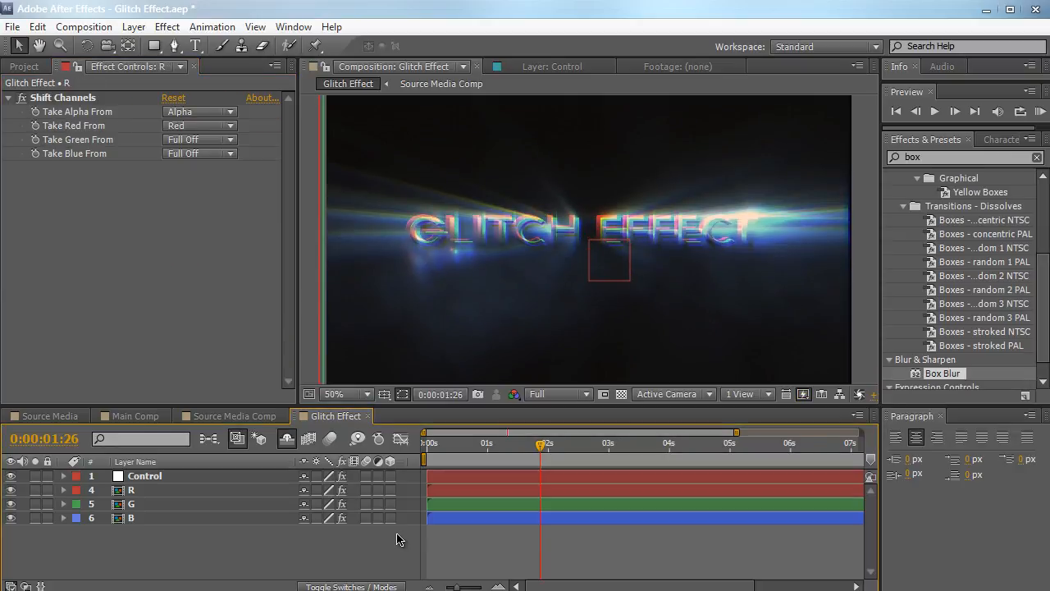
Change the R layer's Position expression to [wiggle(5, thisComp.layer("Control").effect("Slider Amount")("Slider"))[0], transform.position[1]].
click(187, 476)
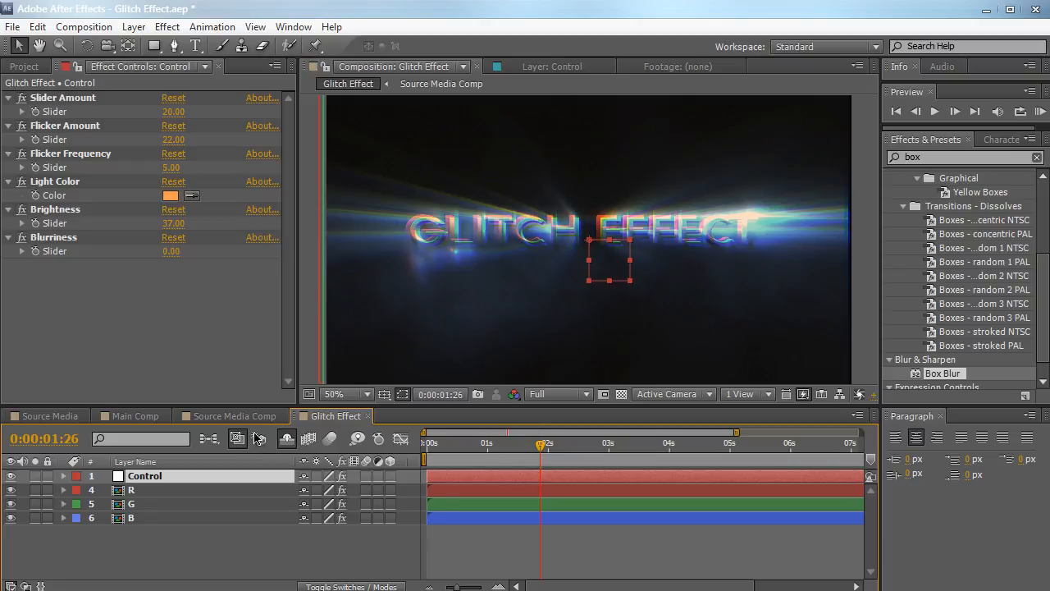
click(219, 490)
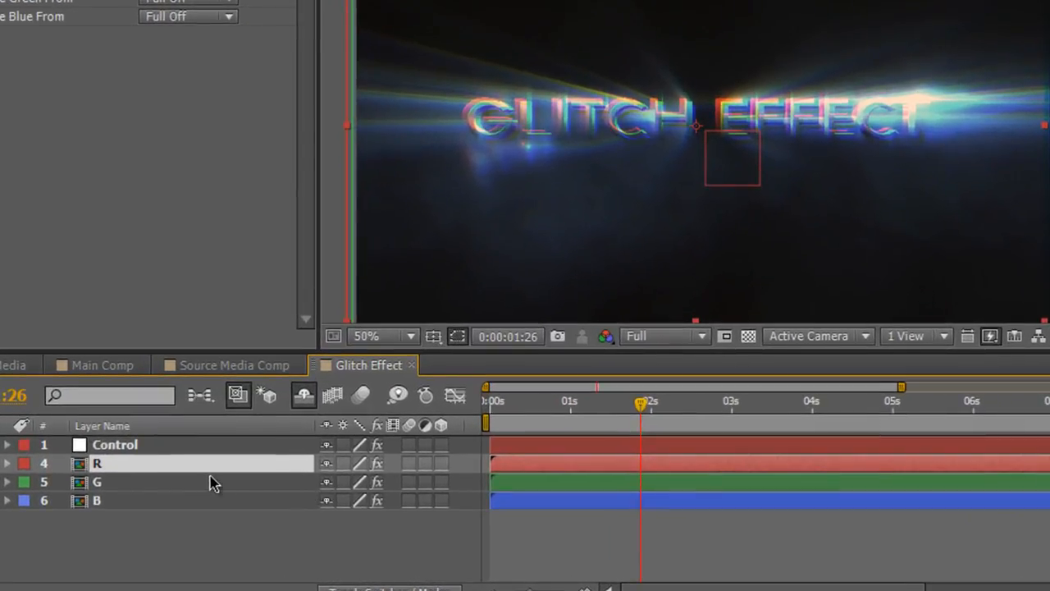
key(e)
key(e)
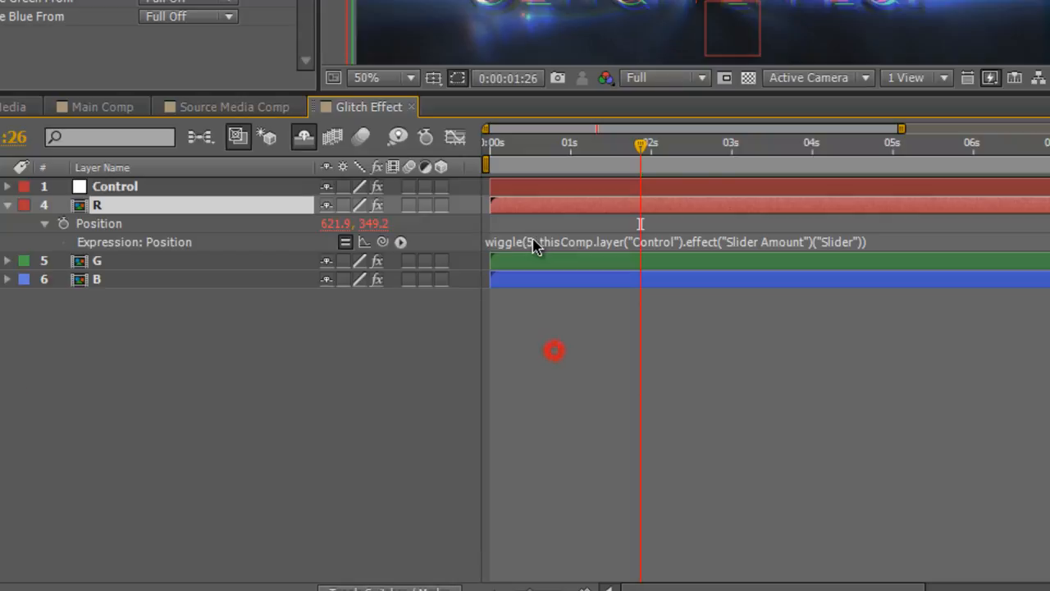
click(532, 499)
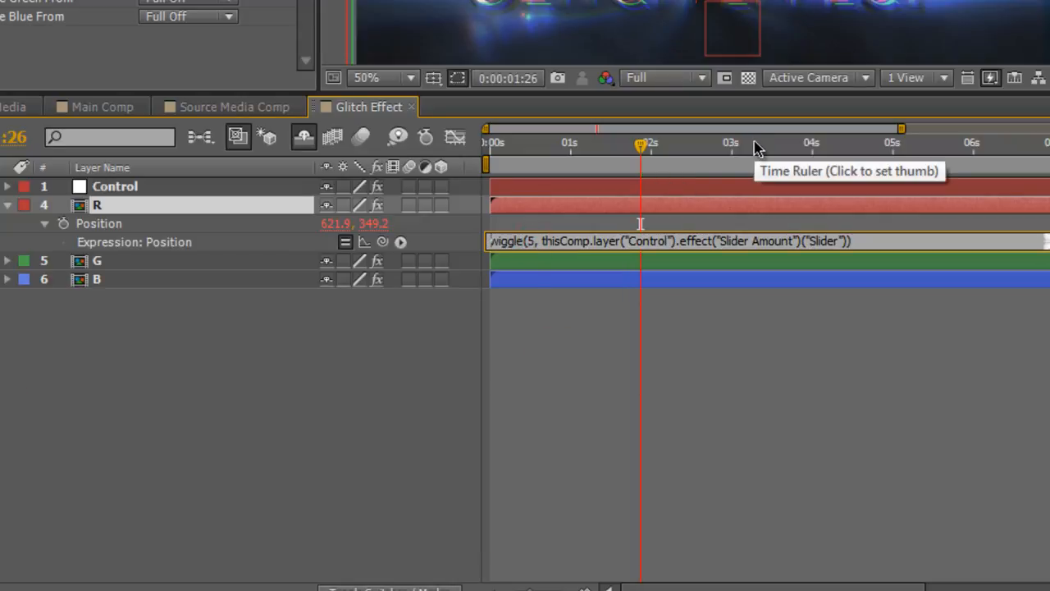
text([)
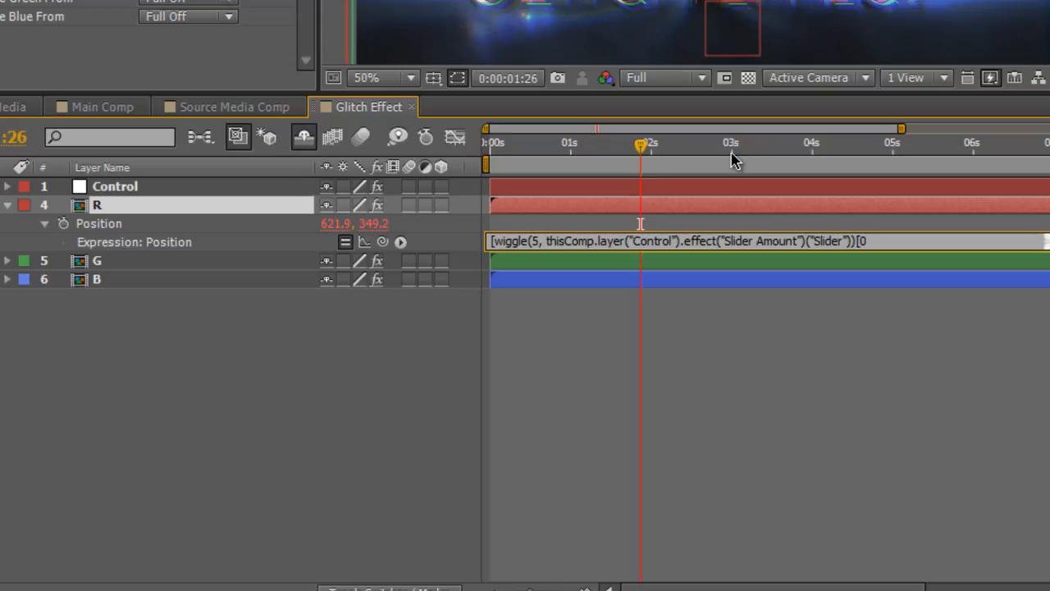
text(,)
drag(382, 242, 375, 223)
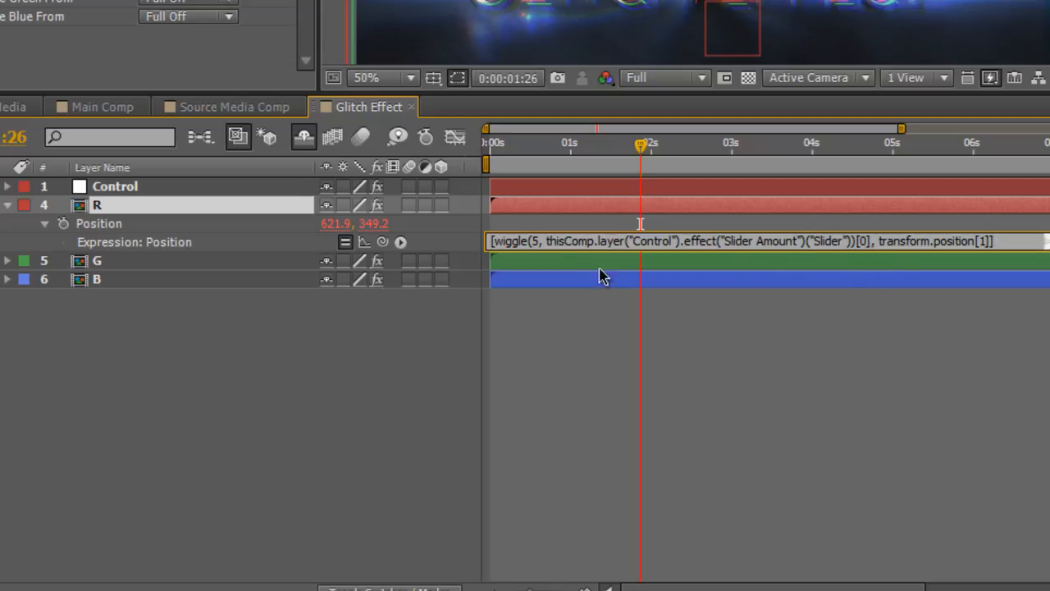
drag(496, 246, 992, 257)
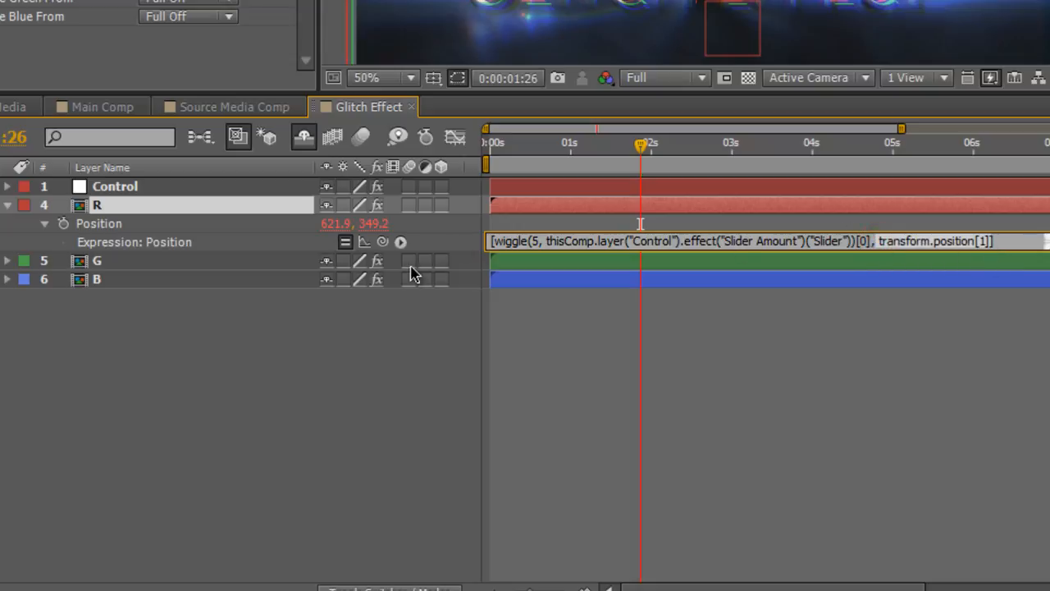
click(700, 438)
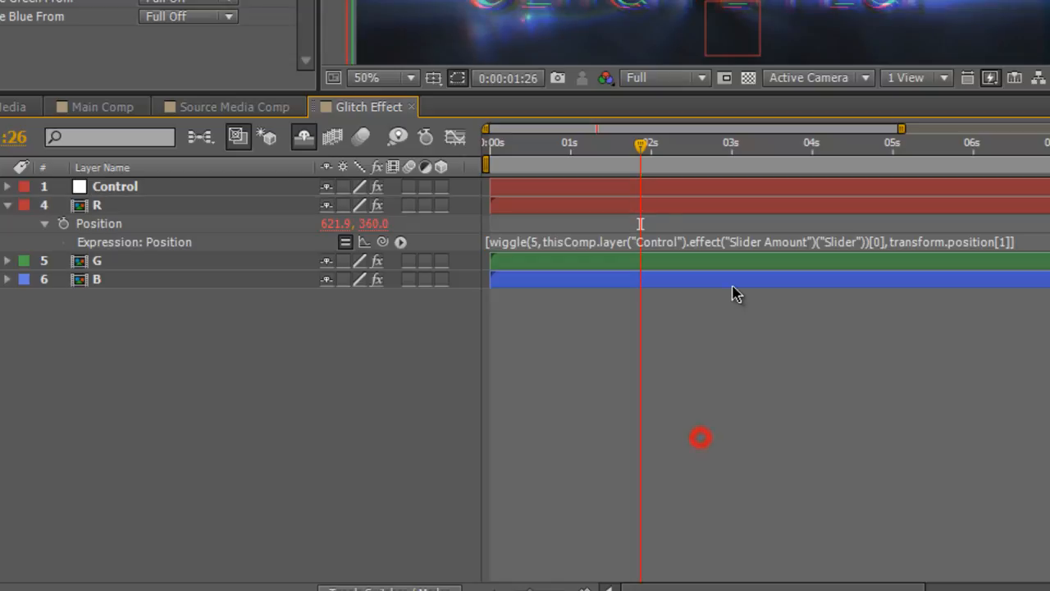
Replace the G layer's Position expression with a copy of the R layer's horizontal-only wiggle expression.
click(515, 242)
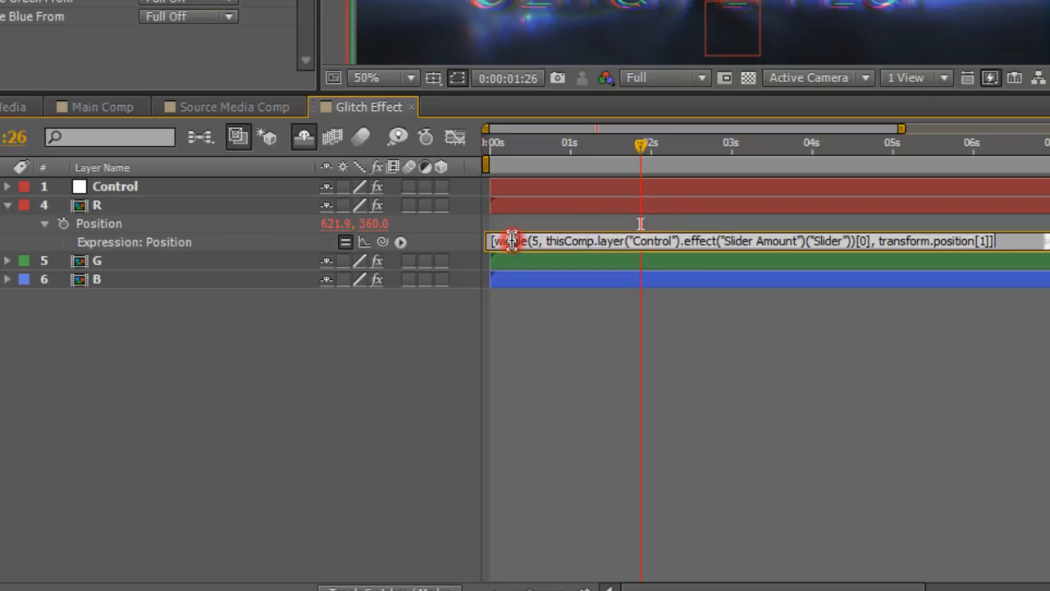
click(184, 263)
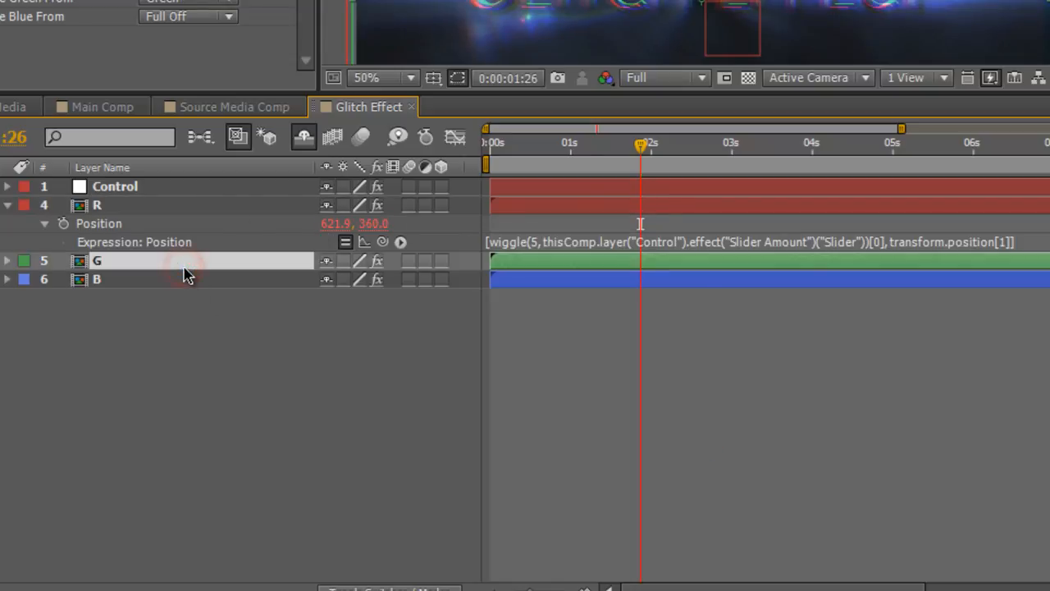
text(wiggle(5, thisComp.layer("Control").effect("Slider Amount")("Slider")))
click(504, 297)
text([wiggle(5, thisComp.layer("Control").effect("Slider Amount")("Slider"))[0], transform.position[1]])
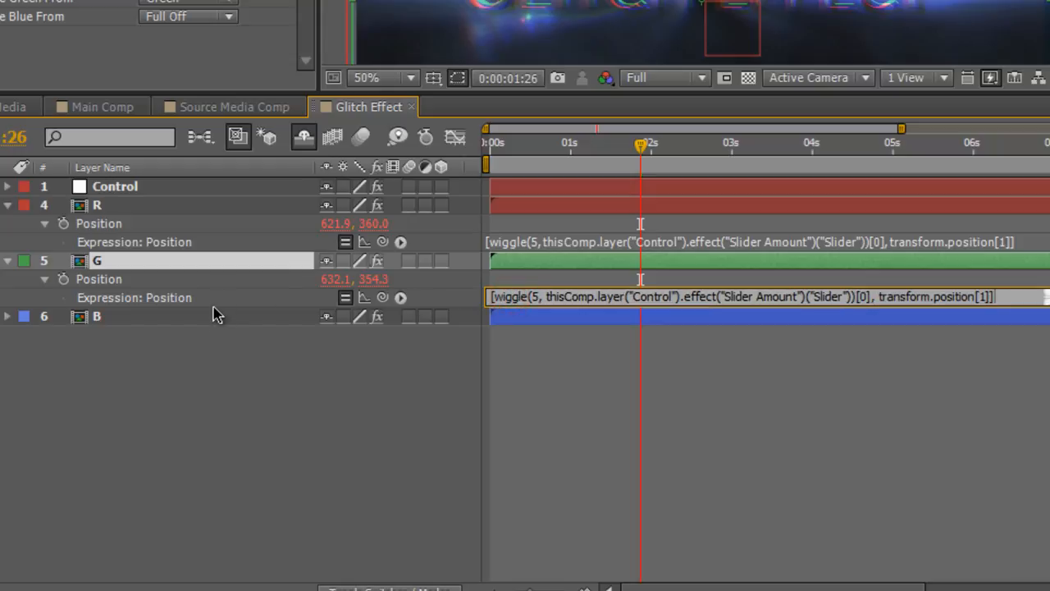
click(211, 305)
Replace the B layer's Position expression with the same horizontal-only wiggle expression used on R and G.
click(212, 317)
key(ctrl+v)
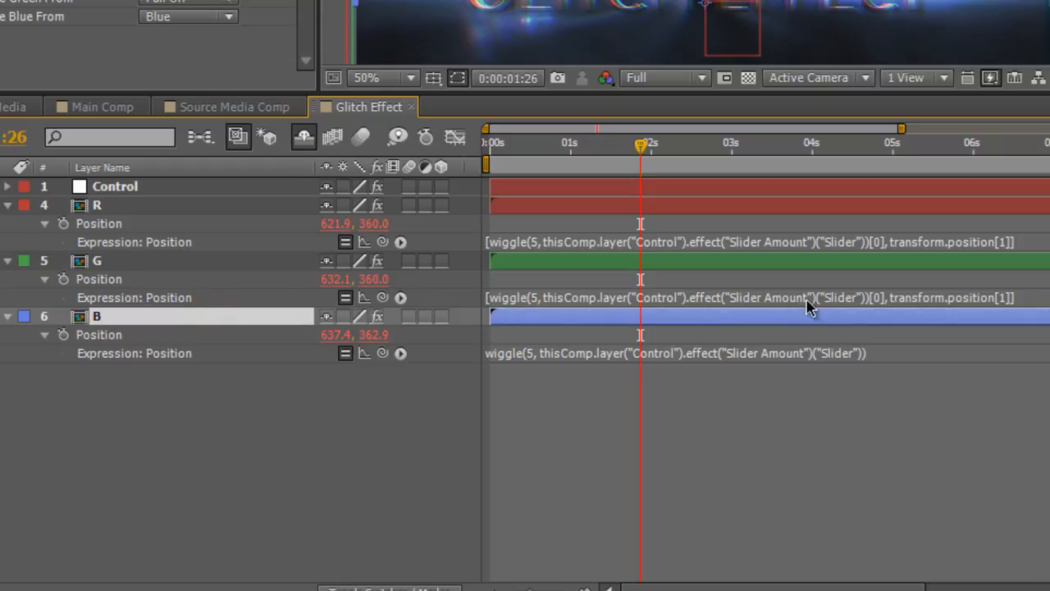
click(804, 351)
text([wiggle(5, thisComp.layer("Control").effect("Slider Amount")("Slider"))[0], transform.position[1]])
click(800, 406)
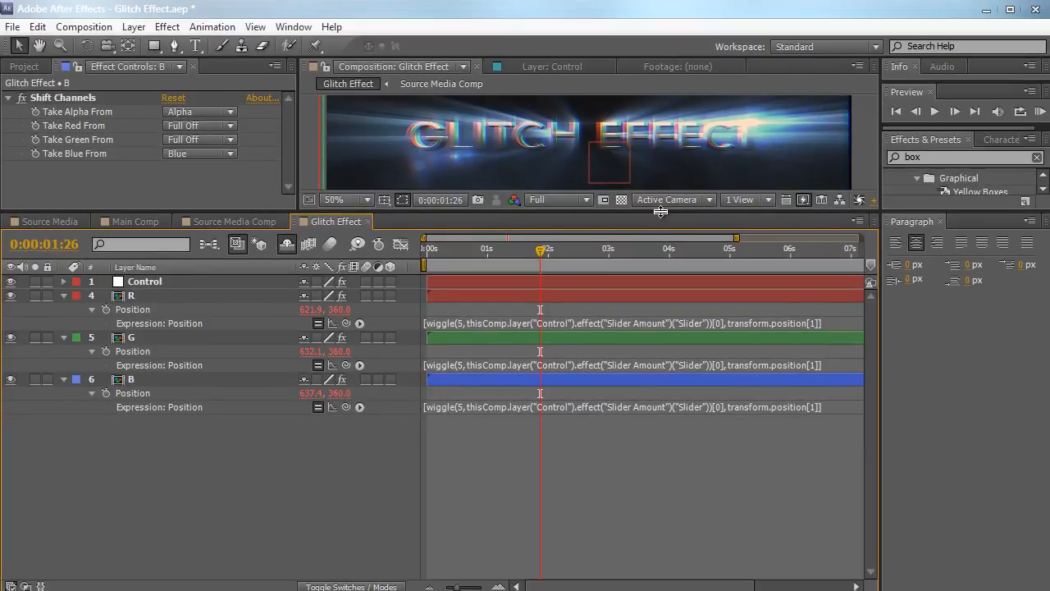
Enlarge the composition view and play a RAM preview of the horizontal channel wiggle.
drag(661, 212, 662, 287)
key(KP_0)
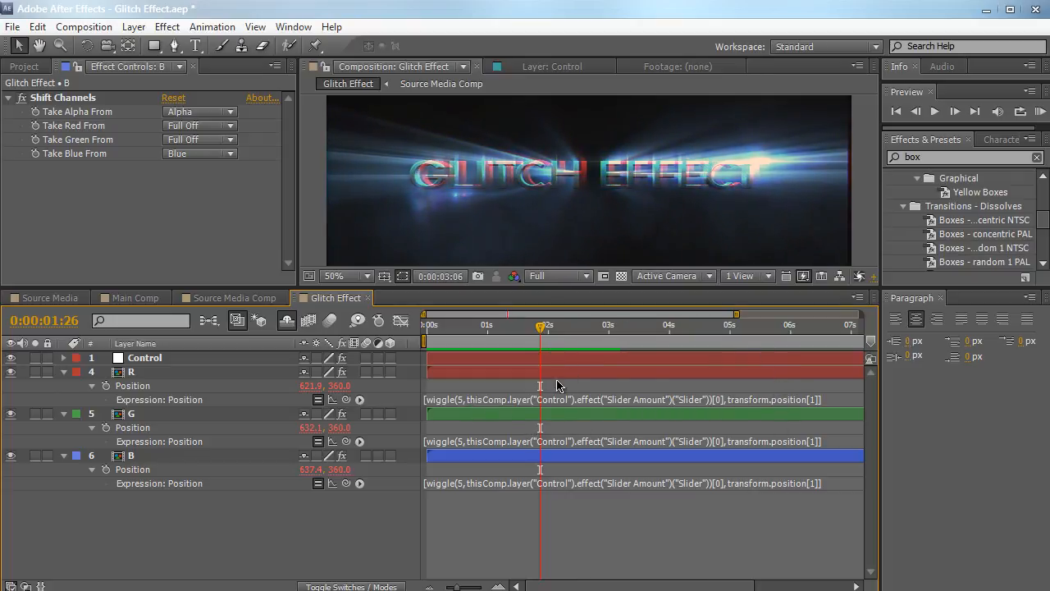
click(379, 218)
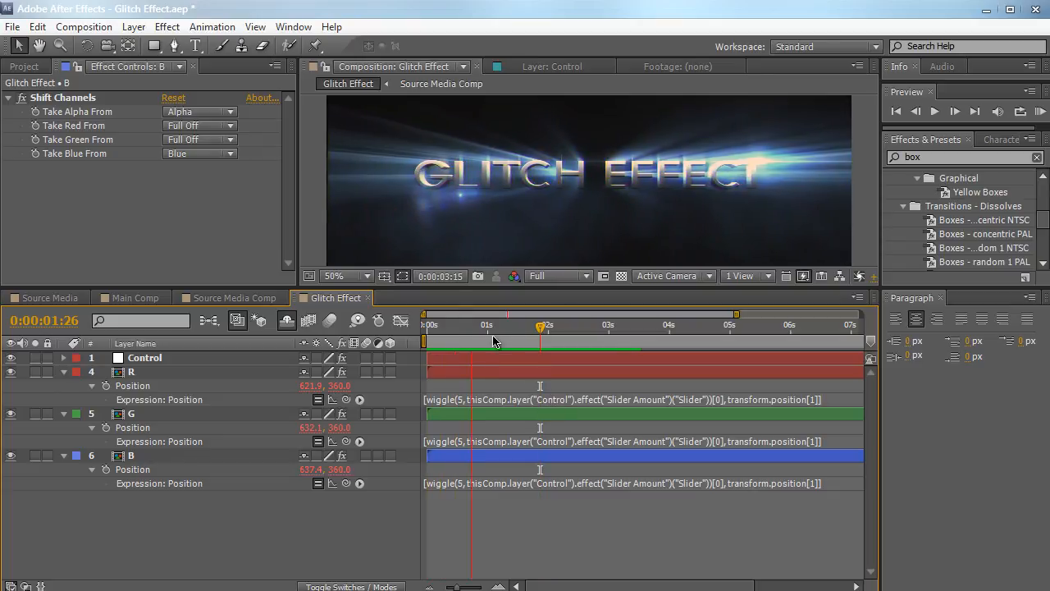
Set the Control layer's Slider Amount to 88 and check the title at 0:00:00:09 in an enlarged composition view.
click(210, 359)
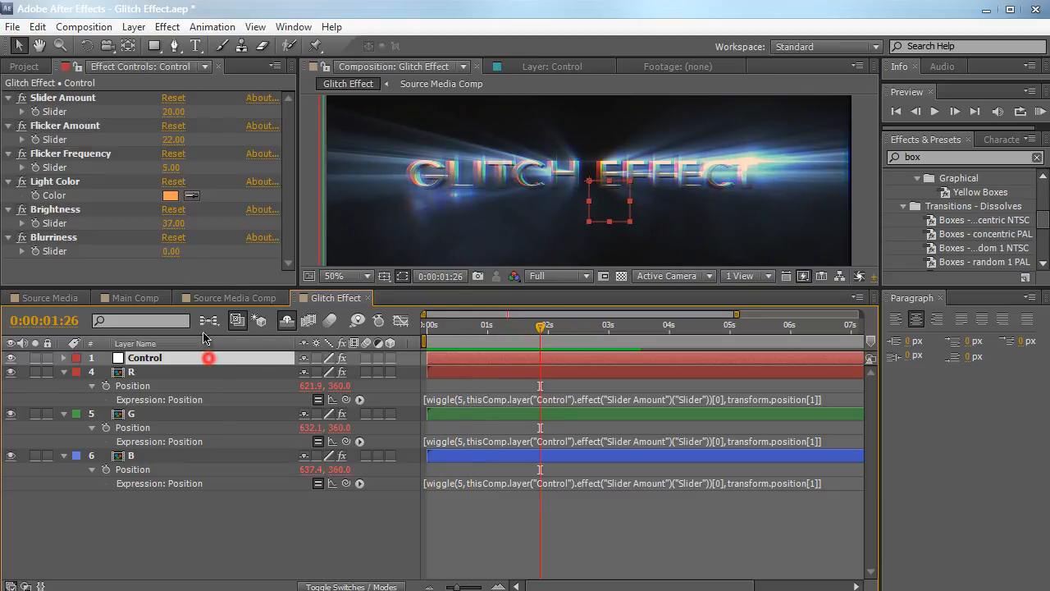
drag(172, 112, 418, 293)
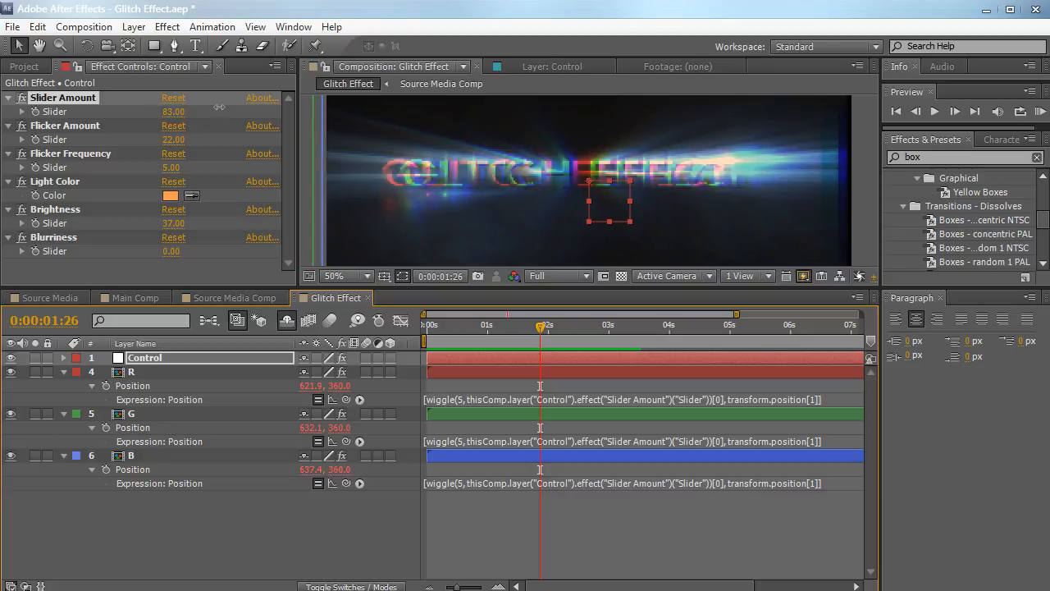
drag(474, 334, 445, 329)
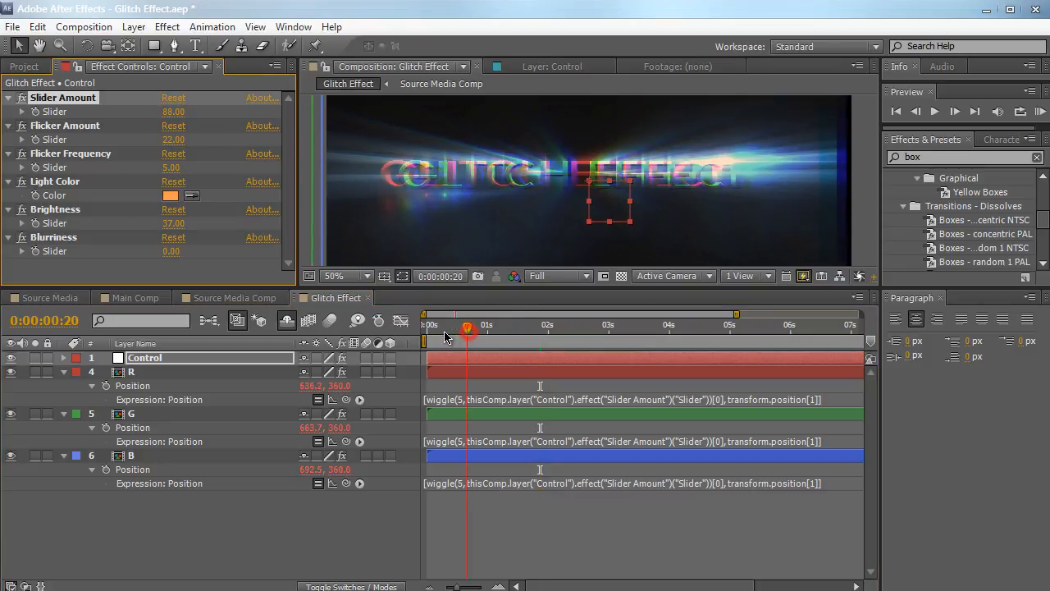
drag(440, 289, 439, 384)
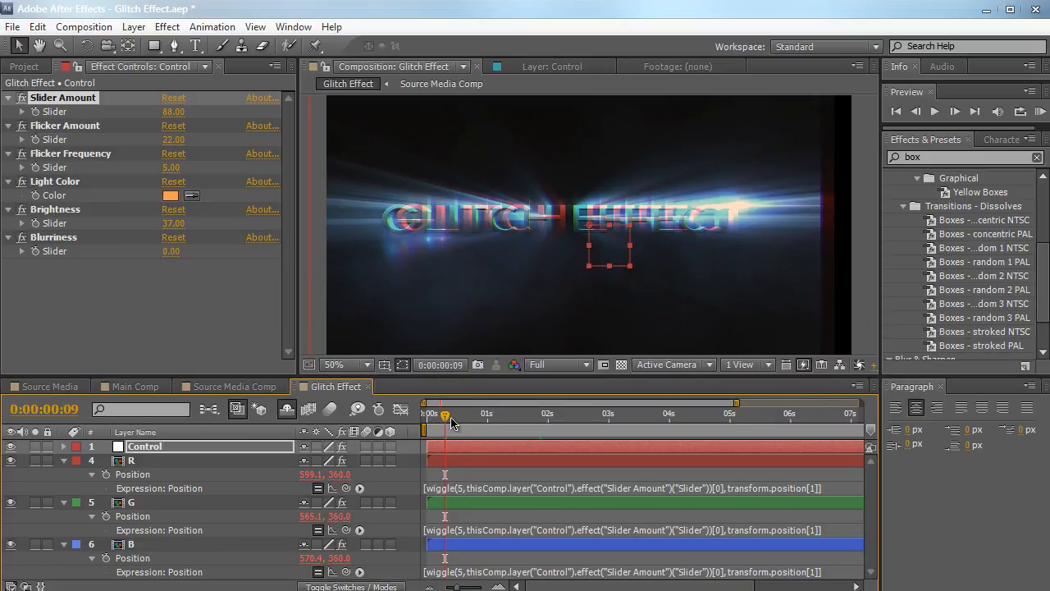
Check the title at 0:00:01:09, then reveal only the Scale property on the R, G and B layers.
drag(450, 421, 506, 418)
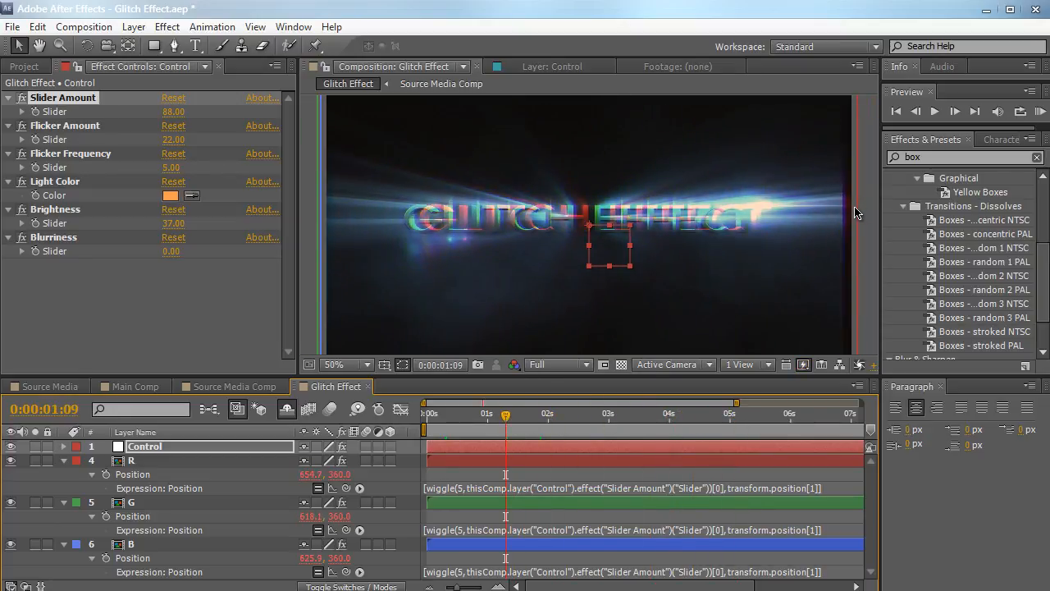
click(150, 460)
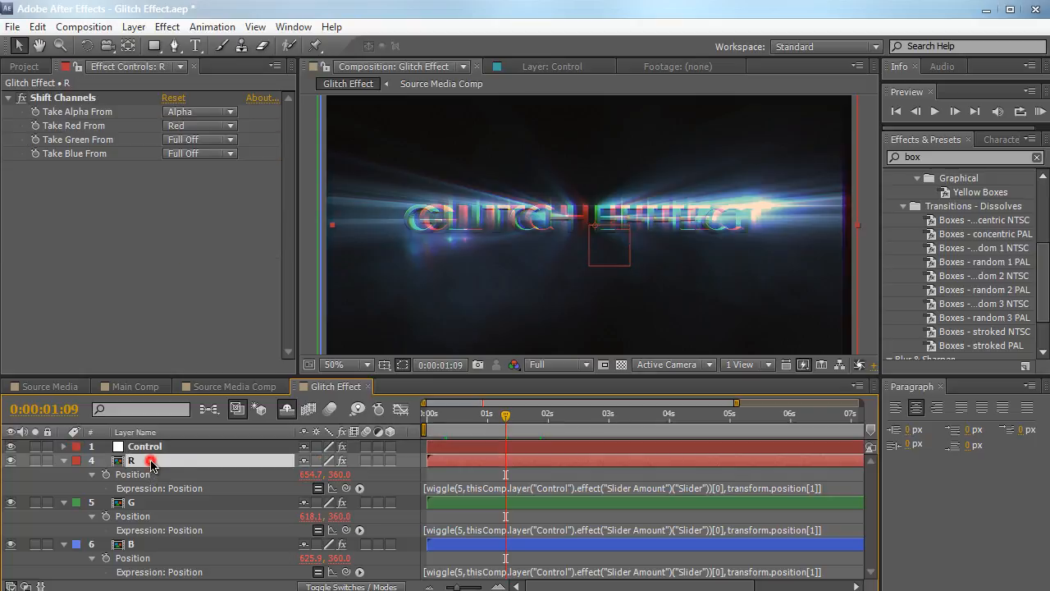
key(s)
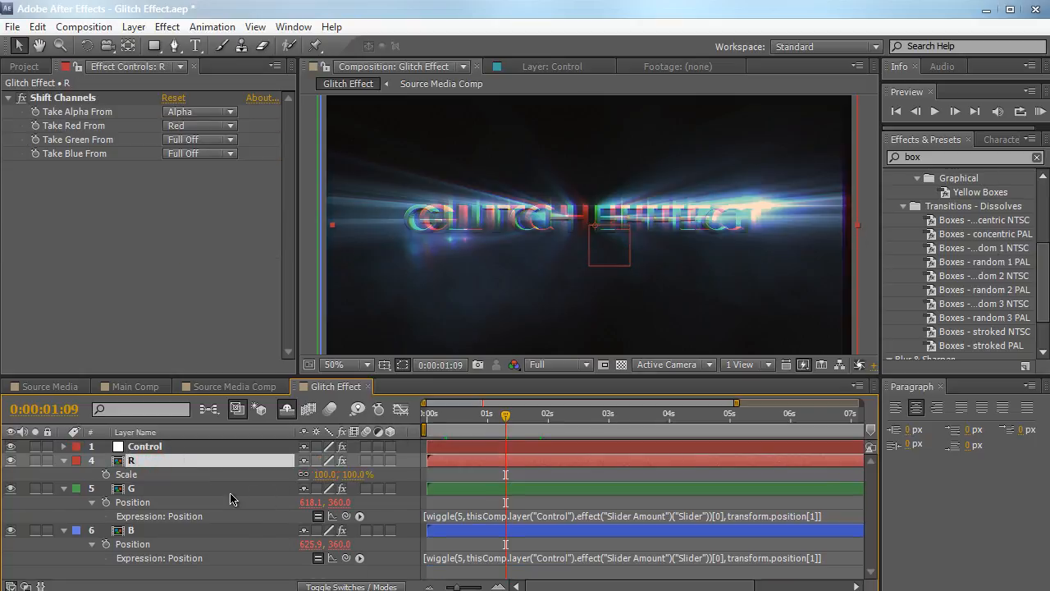
click(224, 490)
key(s)
click(206, 516)
key(s)
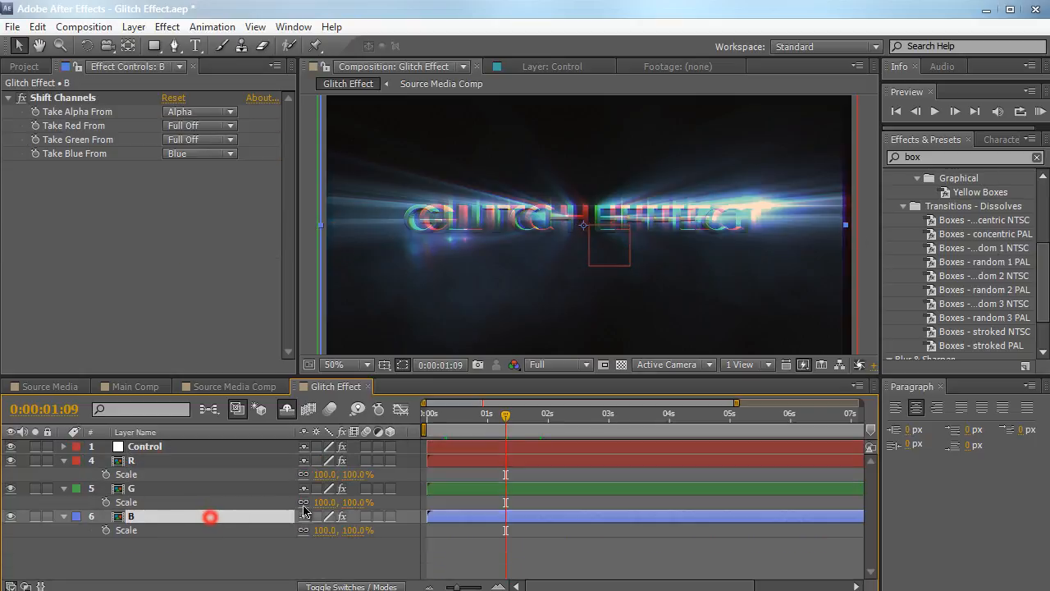
Try scaling the R, G and B layers to 120% and scrub the timeline to check the frame edges.
click(325, 475)
text(120)
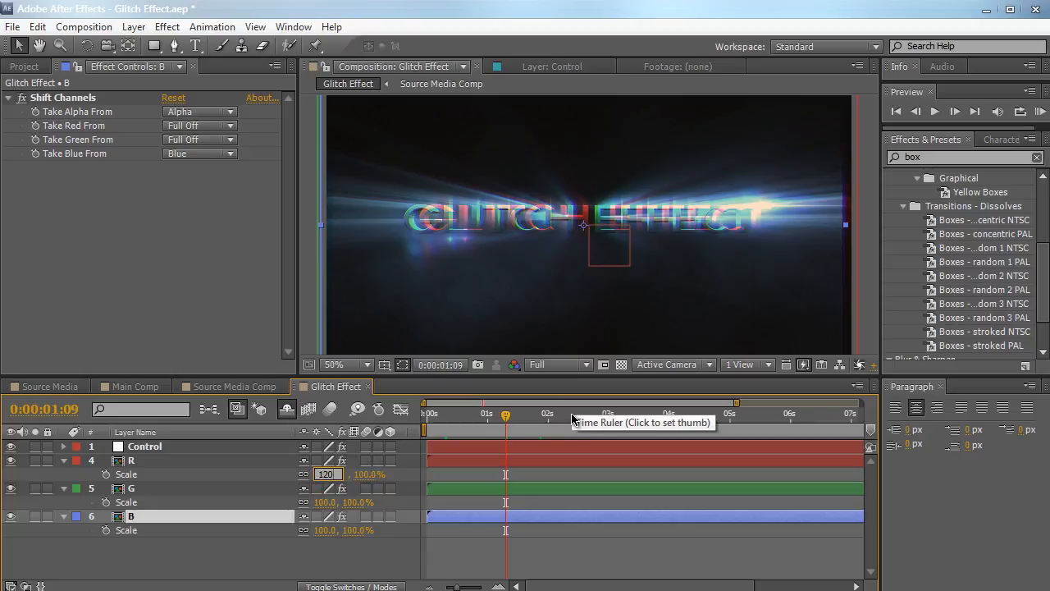
key(Tab)
key(Tab)
text(120)
key(Tab)
key(Tab)
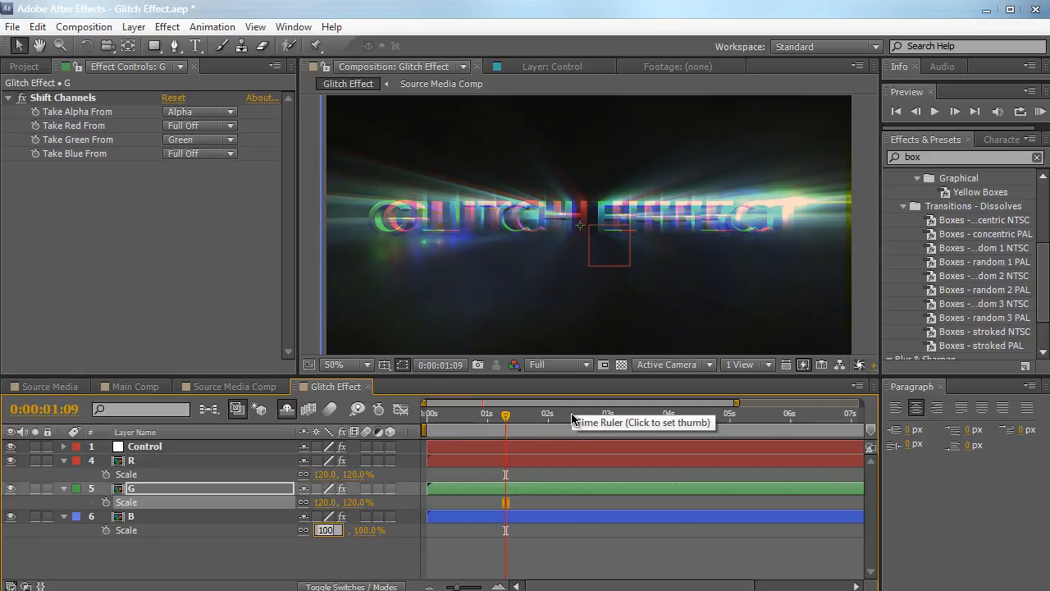
text(120)
key(Return)
scroll(550, 339, down, 1)
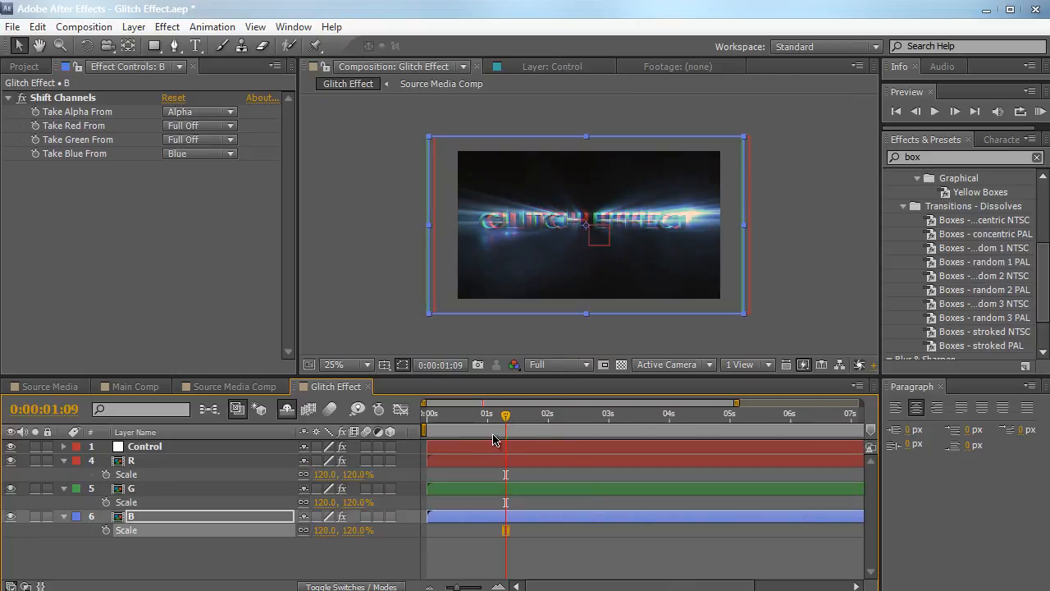
drag(492, 416, 547, 423)
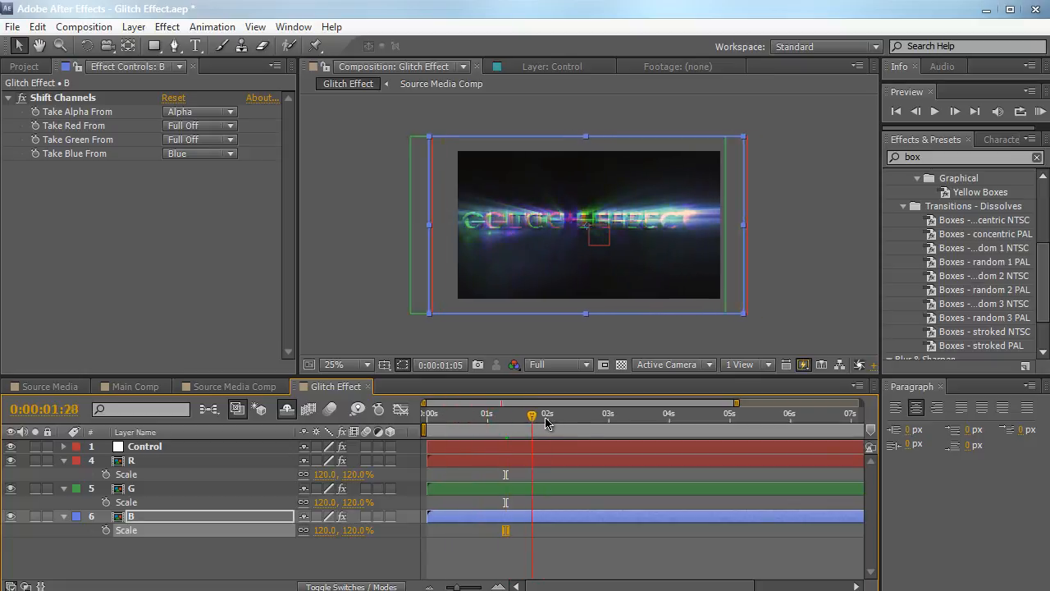
Undo the Scale changes on the R, G and B layers.
key(ctrl+z)
key(ctrl+z)
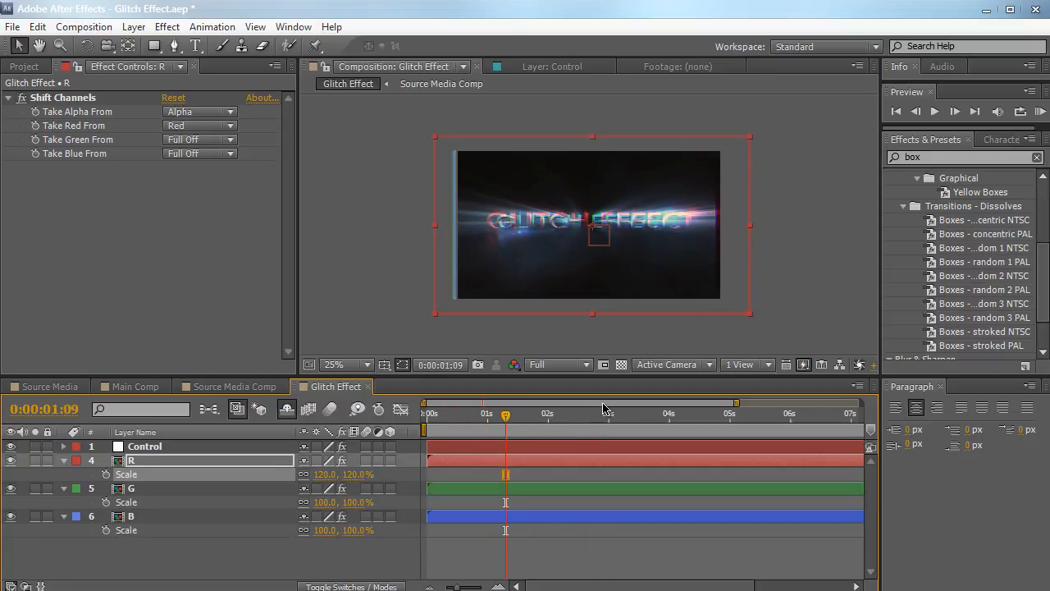
key(ctrl+z)
Find the Motion Tile effect, apply it to the R layer and set its Output Width to 840.
double_click(925, 164)
text(motion)
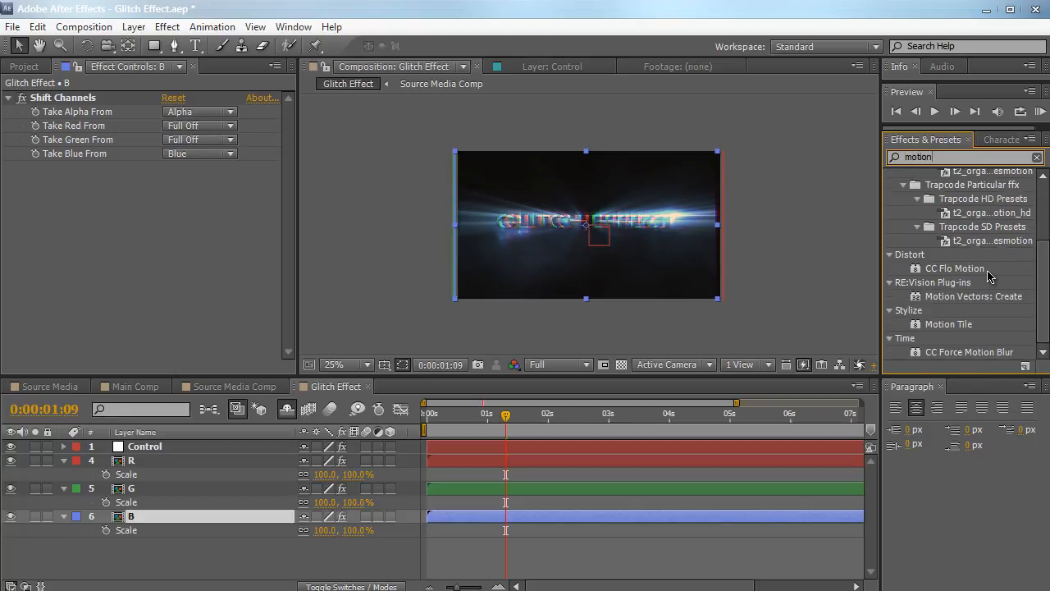
drag(964, 327, 189, 464)
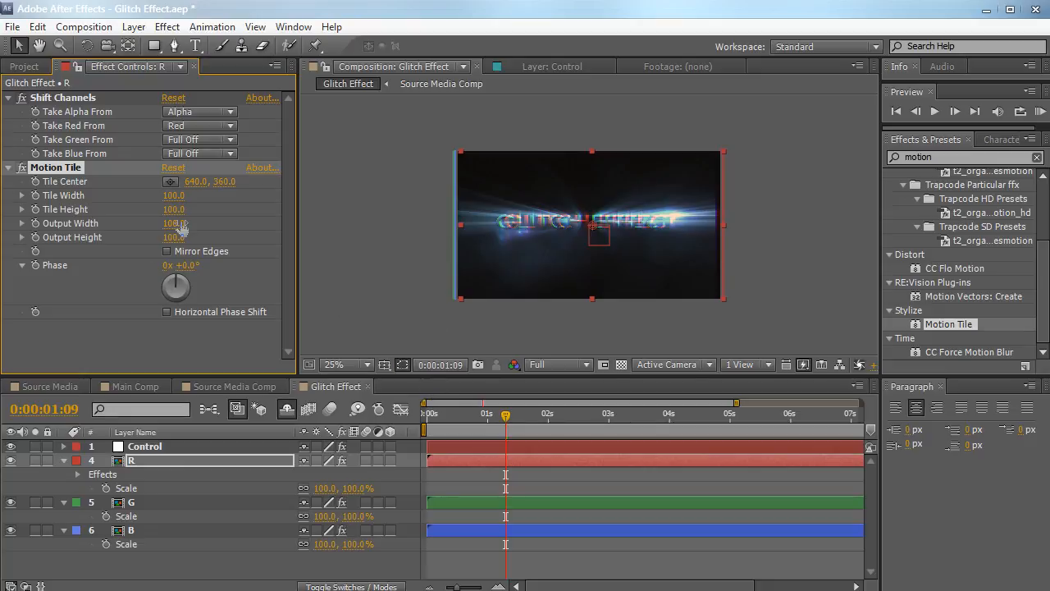
drag(196, 225, 224, 222)
drag(498, 246, 527, 239)
key(ctrl+z)
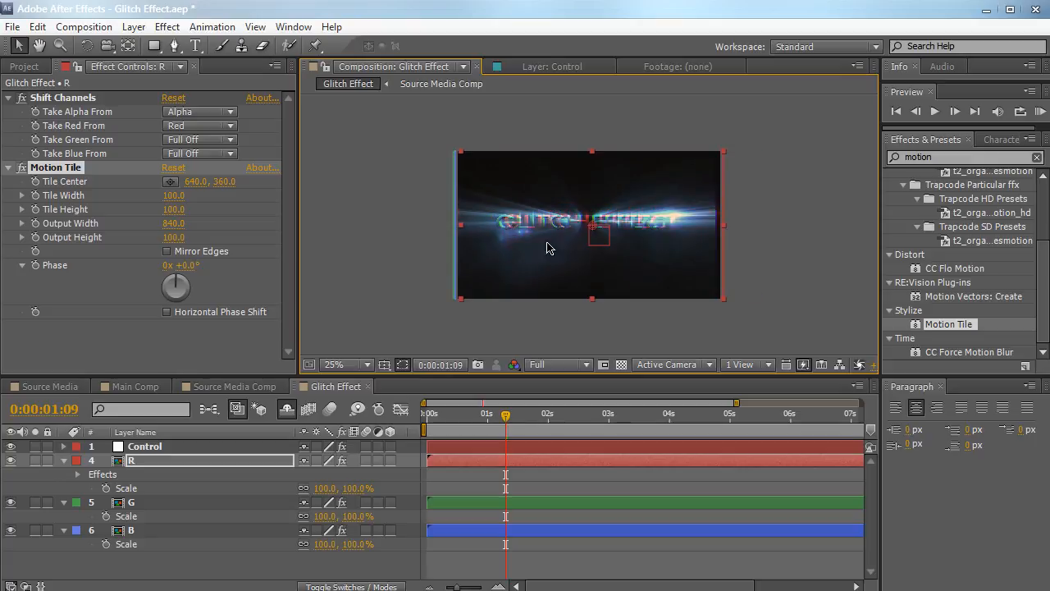
Copy the R layer's Motion Tile effect onto the G and B layers.
click(56, 167)
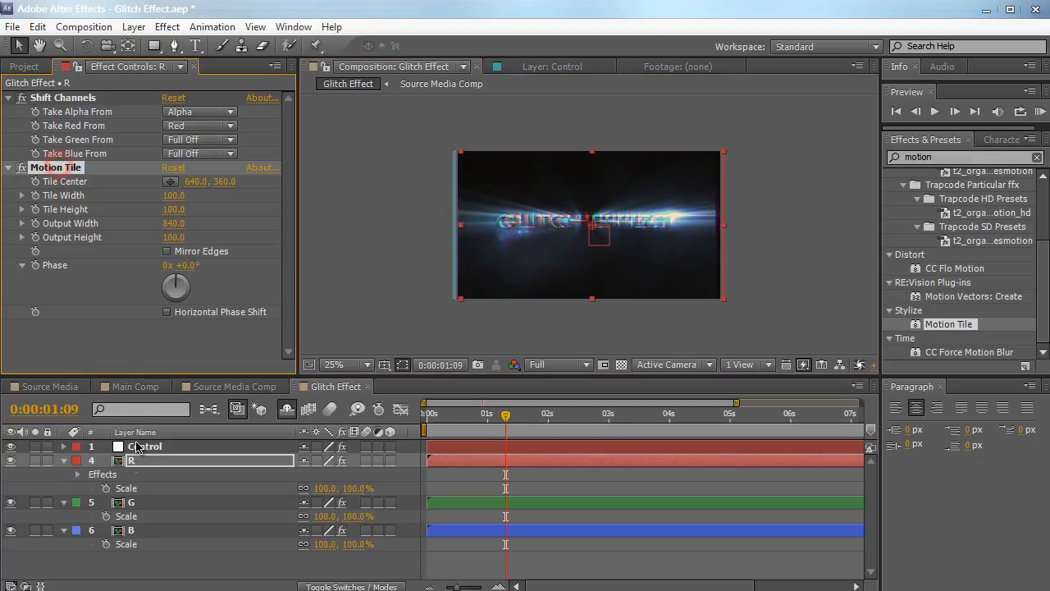
click(132, 502)
key(ctrl+v)
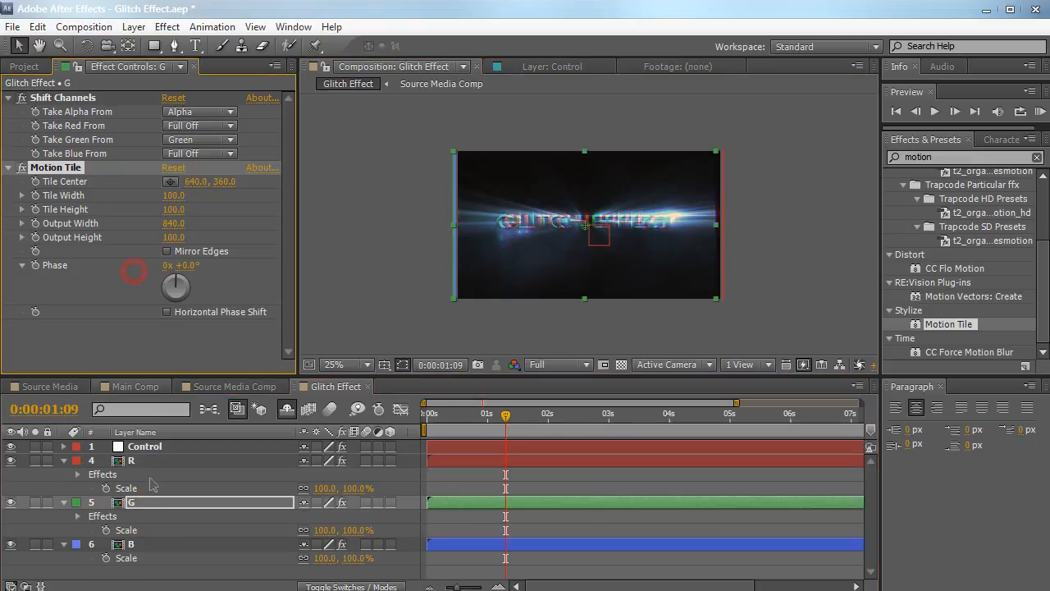
click(159, 544)
key(ctrl+v)
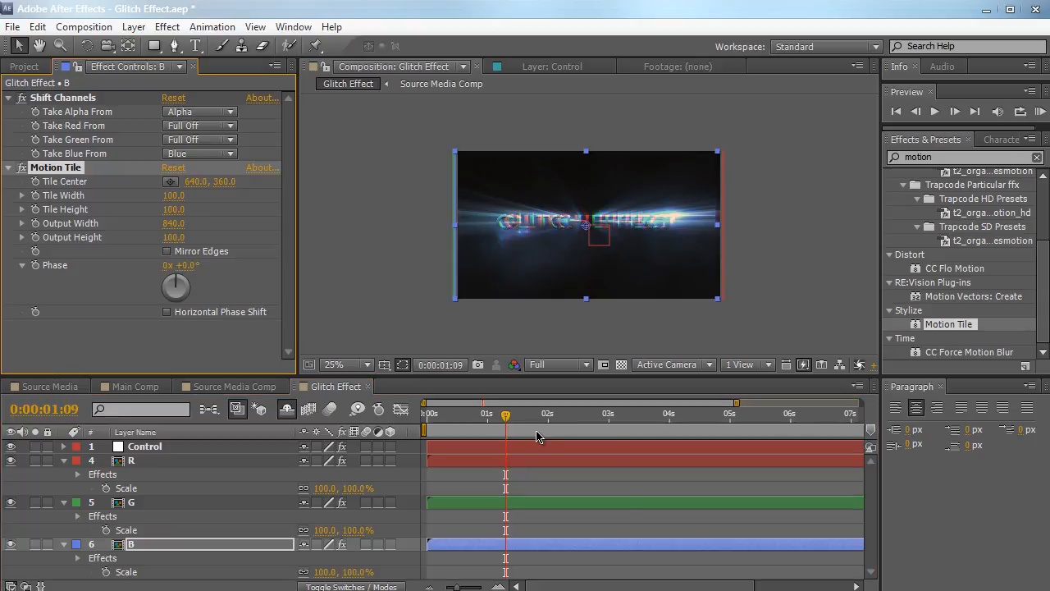
Scrub through the tiled channel layers, enlarge the composition view and play a RAM preview.
drag(505, 422, 568, 402)
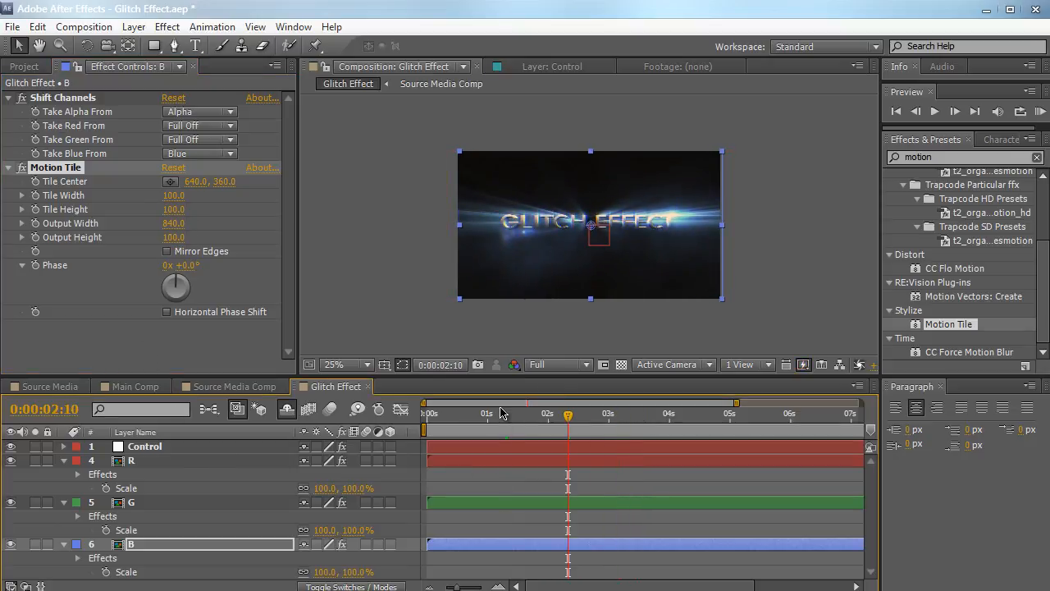
drag(496, 426, 609, 431)
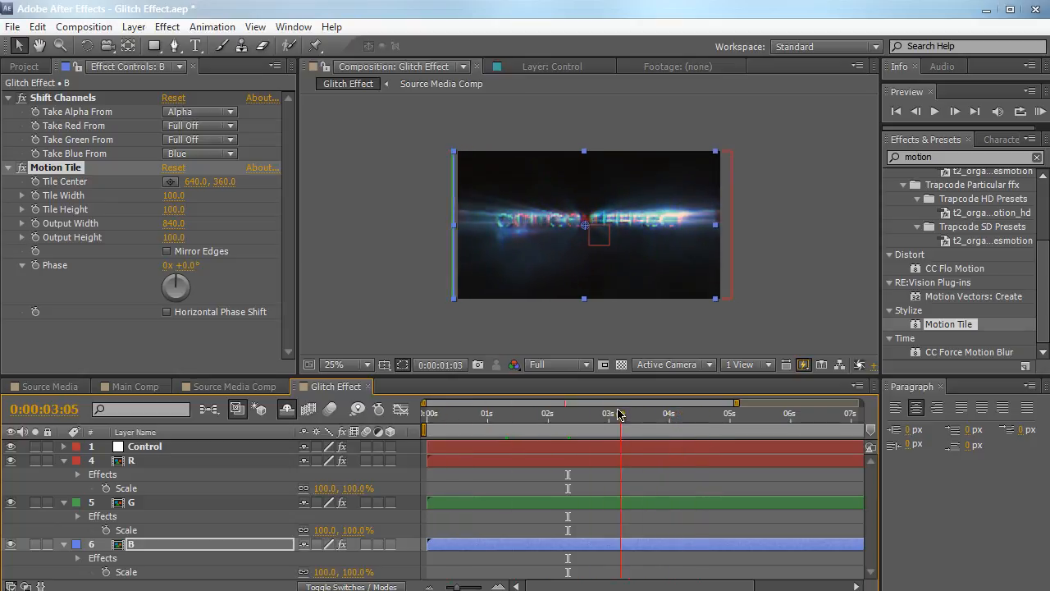
scroll(593, 351, up, 2)
key(KP_0)
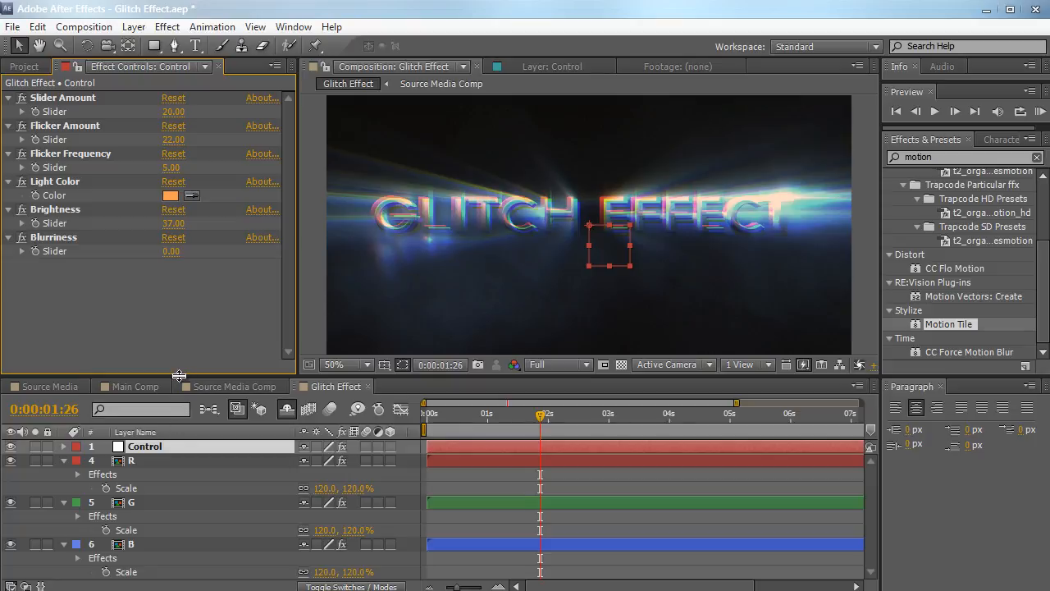
drag(179, 376, 176, 277)
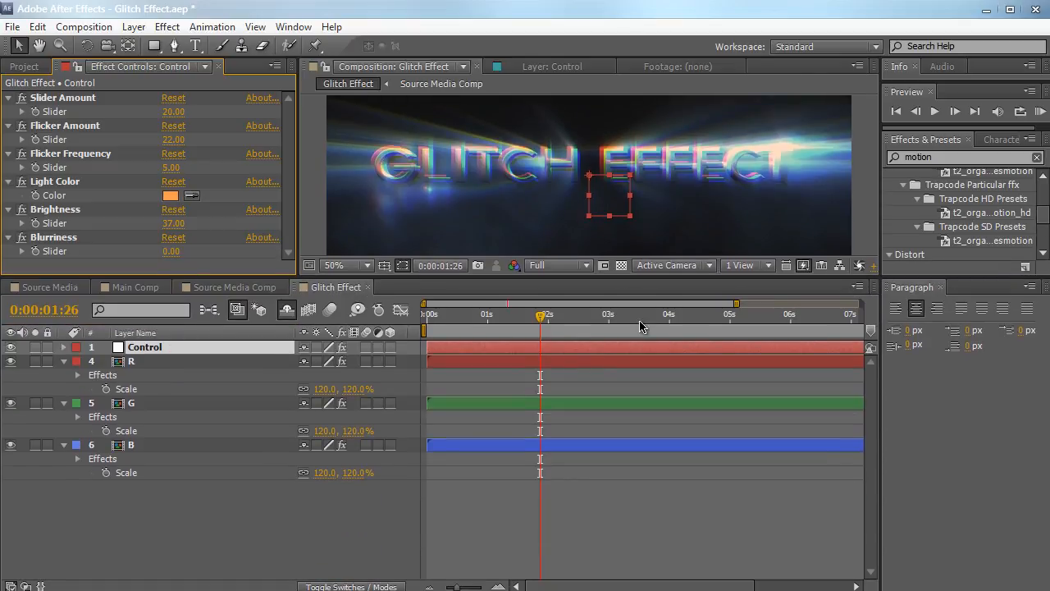
drag(620, 278, 618, 391)
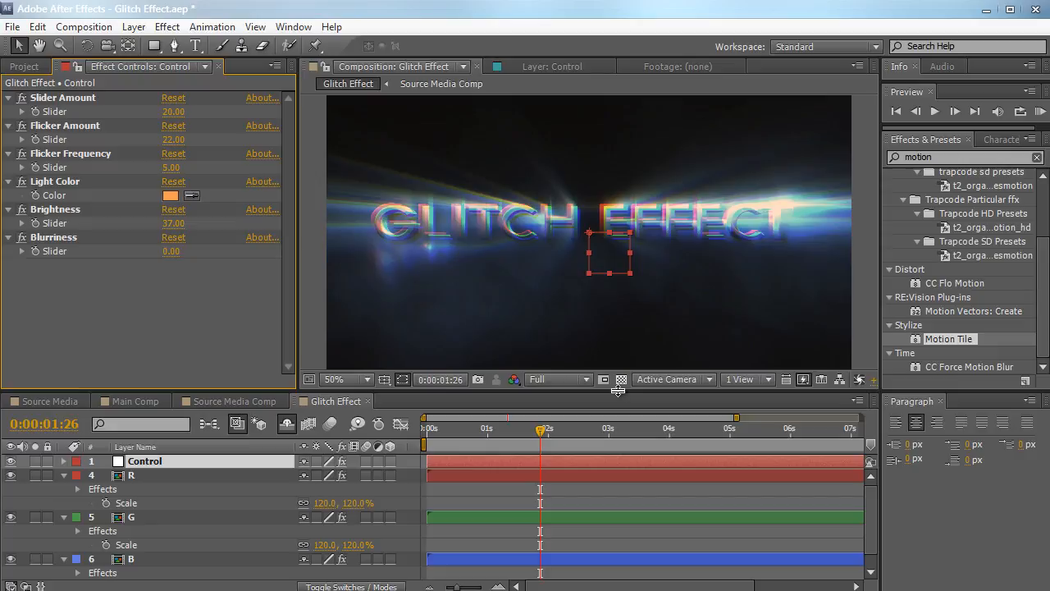